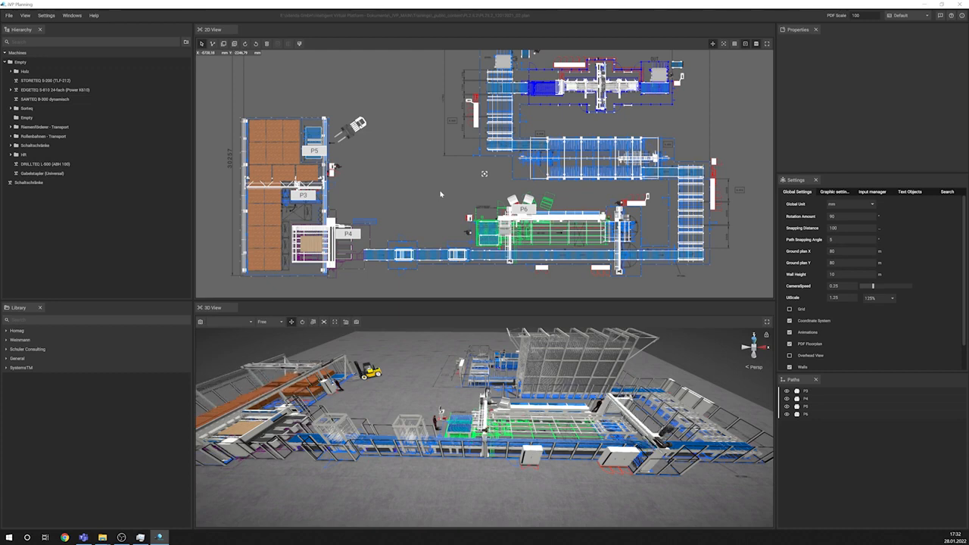
Step: Switch the 3D view to isometric projection and inspect the production line from several angles
{"action": "left_click", "coordinate": [747, 367]}
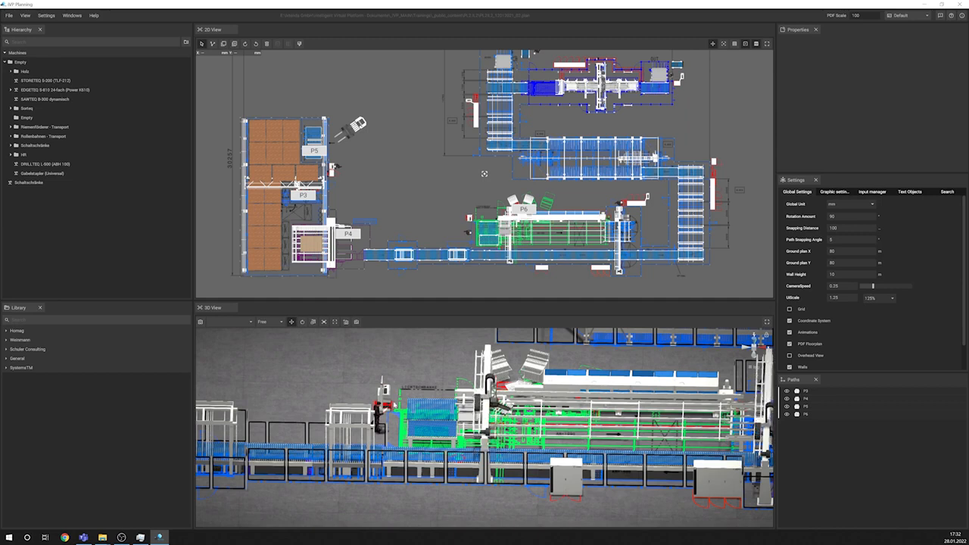
{"action": "middle_click_drag", "start_coordinate": [333, 364], "coordinate": [436, 408]}
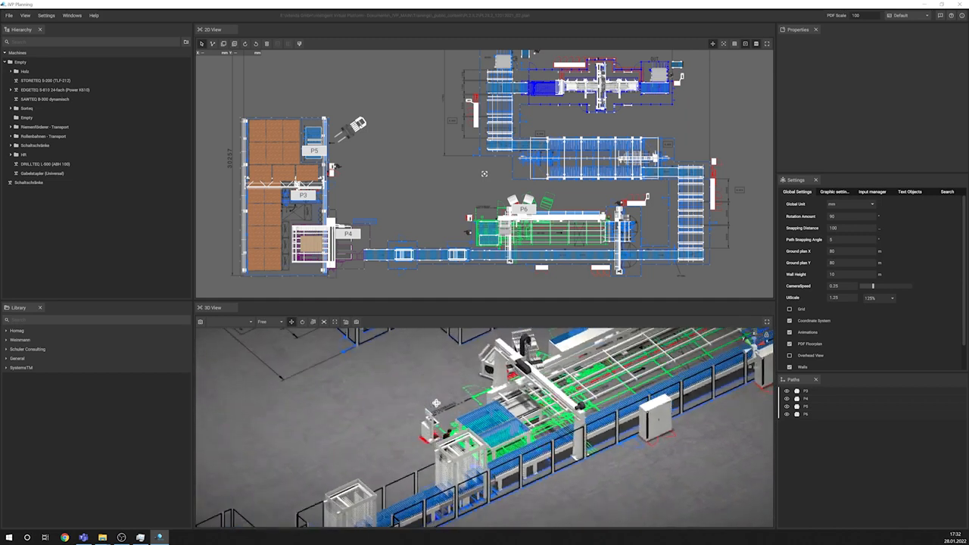
{"action": "scroll", "coordinate": [440, 400], "scroll_direction": "down", "scroll_amount": 10}
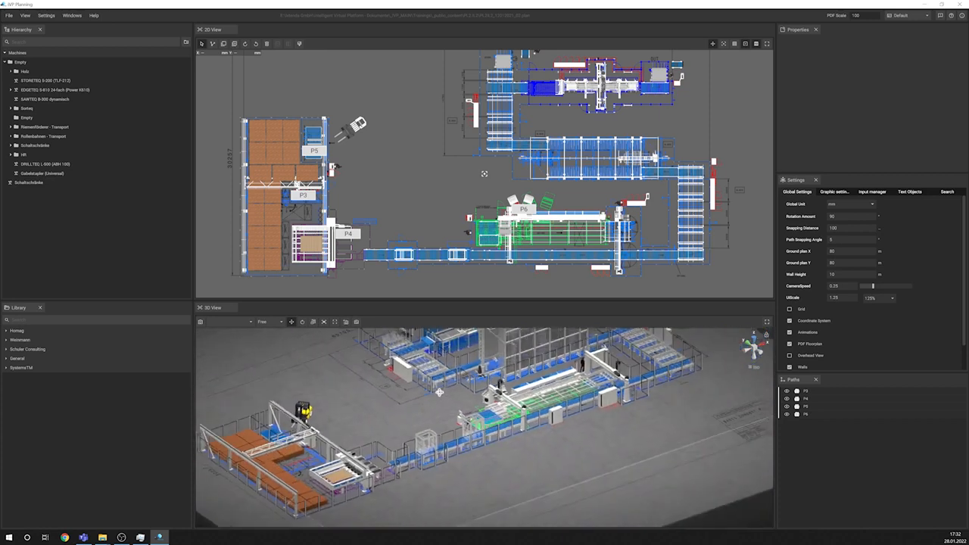
{"action": "middle_click_drag", "start_coordinate": [440, 392], "coordinate": [441, 409]}
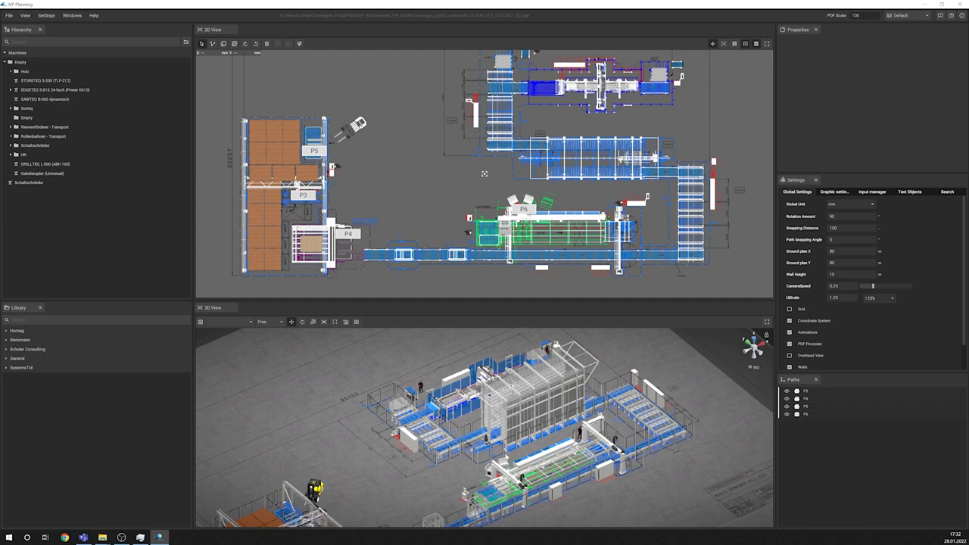
{"action": "right_click_drag", "start_coordinate": [530, 447], "coordinate": [499, 447]}
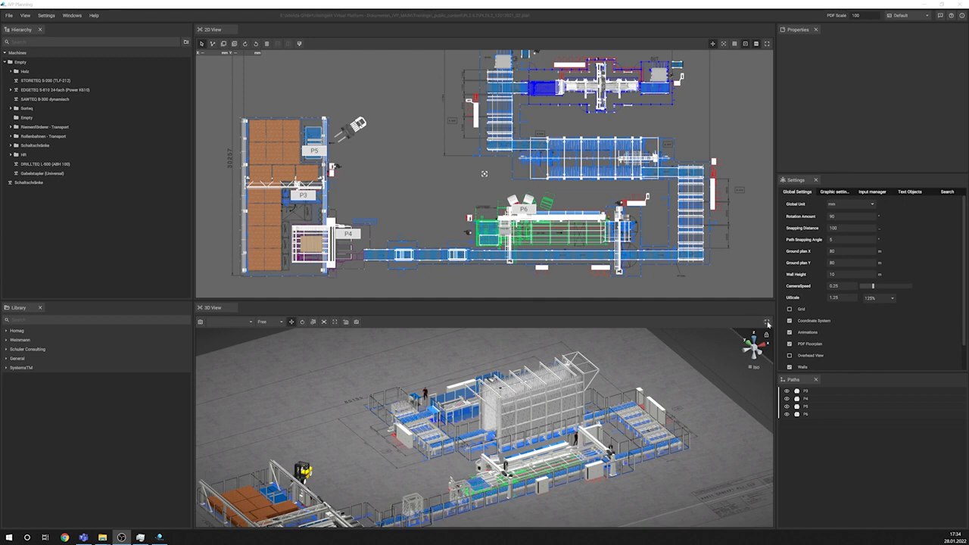
Step: Show the 3D view full screen and examine the whole plant layout from opposite sides
{"action": "left_click", "coordinate": [767, 322]}
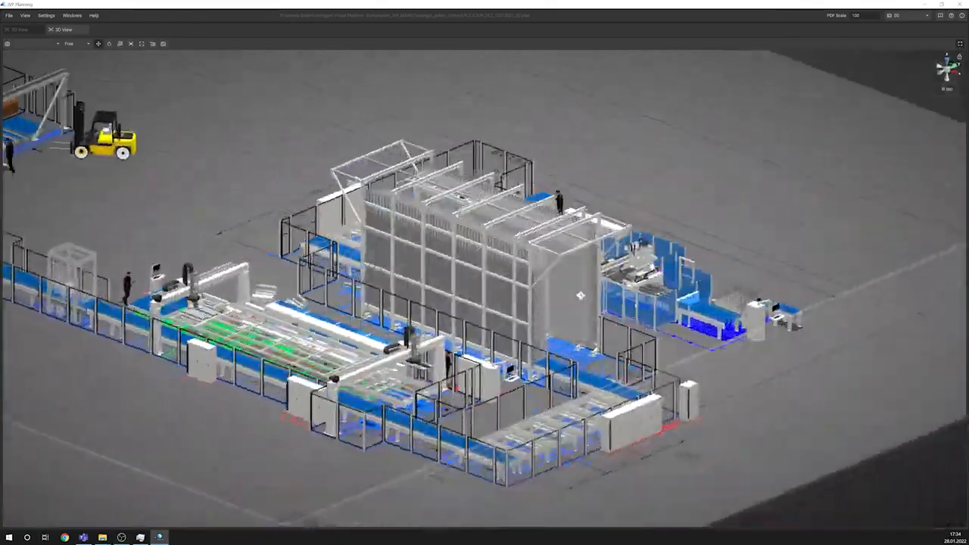
{"action": "middle_click_drag", "start_coordinate": [581, 295], "coordinate": [828, 293]}
{"action": "scroll", "coordinate": [829, 292], "scroll_direction": "down", "scroll_amount": 4}
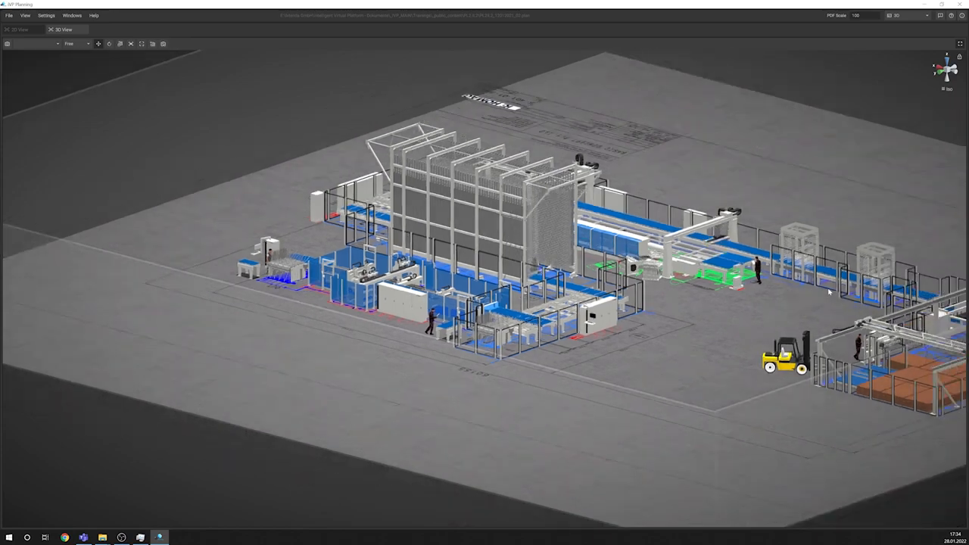
{"action": "scroll", "coordinate": [829, 291], "scroll_direction": "down", "scroll_amount": 1}
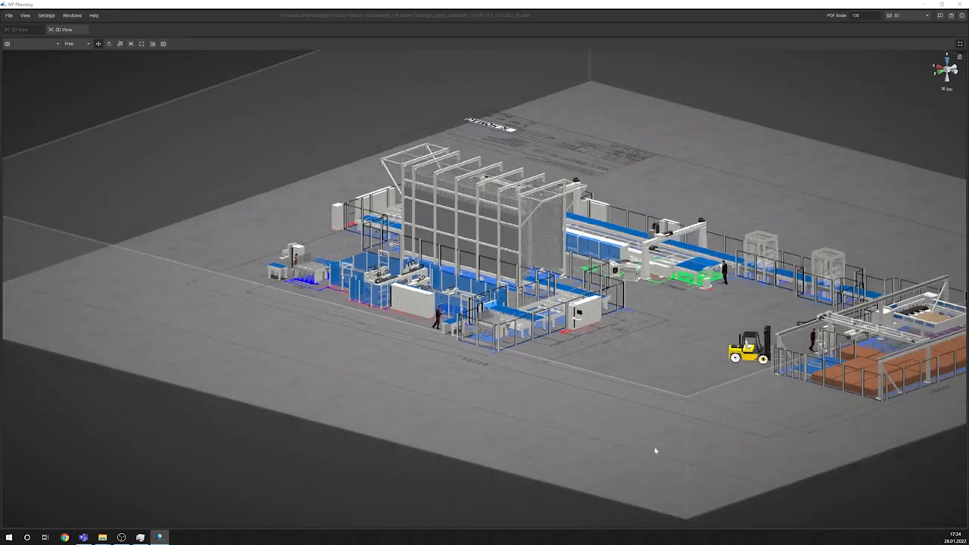
{"action": "middle_click_drag", "start_coordinate": [617, 242], "coordinate": [560, 259]}
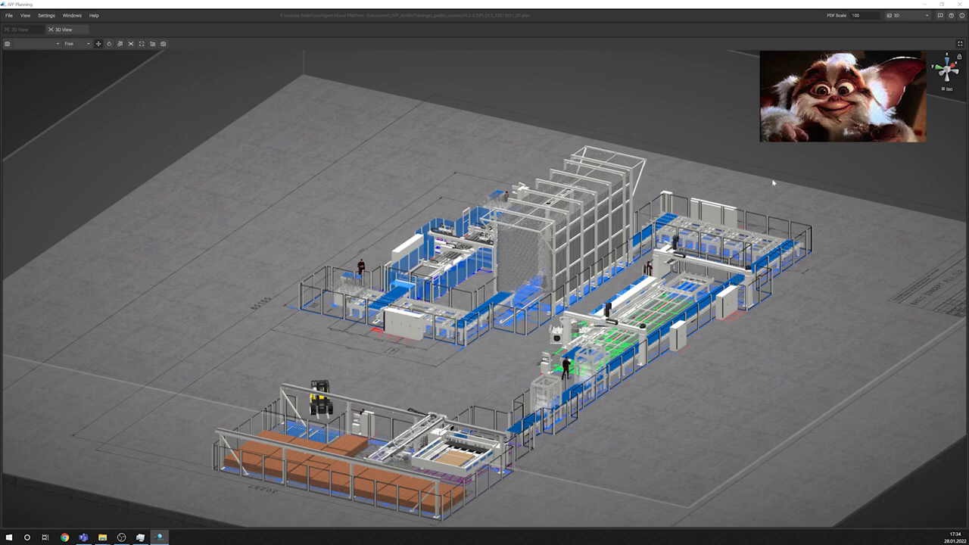
{"action": "middle_click_drag", "start_coordinate": [766, 188], "coordinate": [702, 192]}
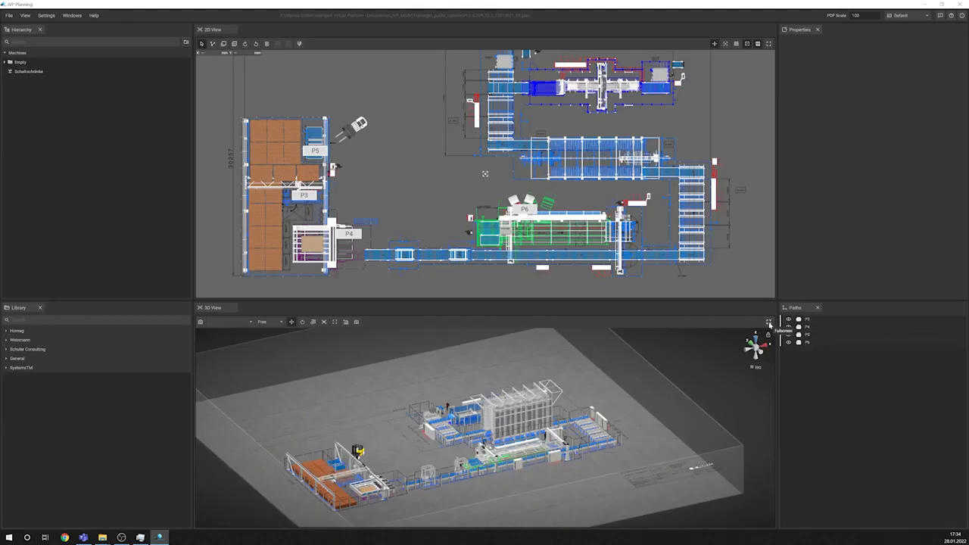
Step: Compare the perspective and isometric projections in the full-screen 3D view, ending in isometric, and return to the split layout
{"action": "left_click", "coordinate": [768, 324]}
{"action": "scroll", "coordinate": [530, 301], "scroll_direction": "up", "scroll_amount": 3}
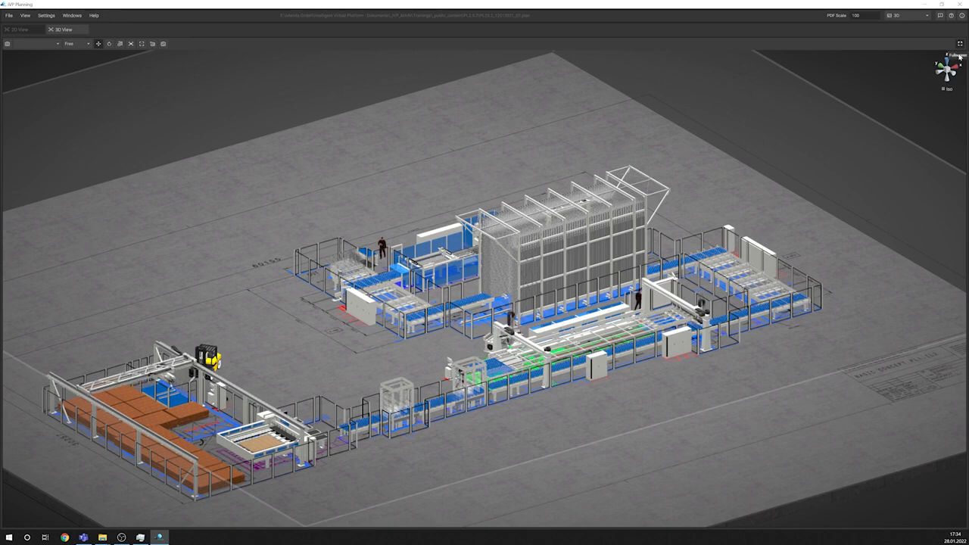
{"action": "left_click", "coordinate": [947, 89]}
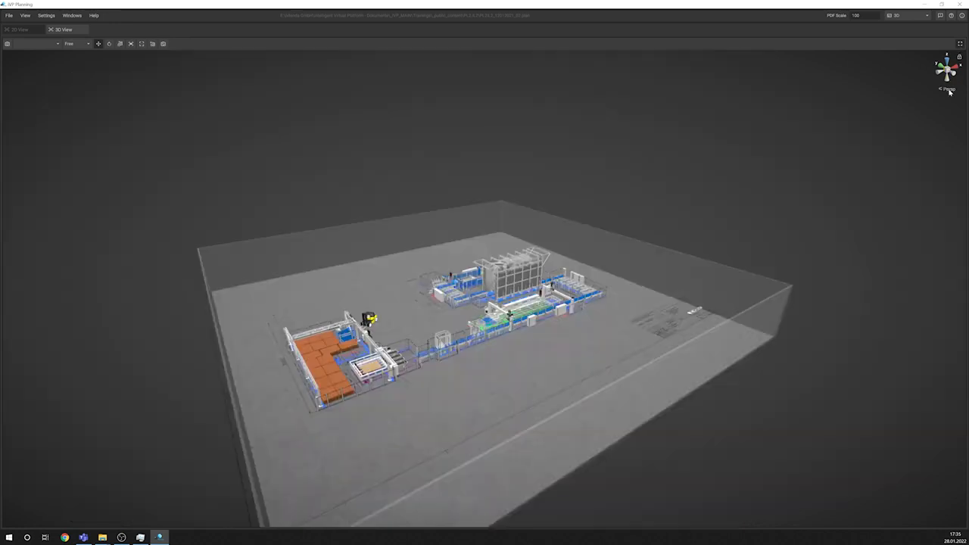
{"action": "left_click", "coordinate": [948, 89]}
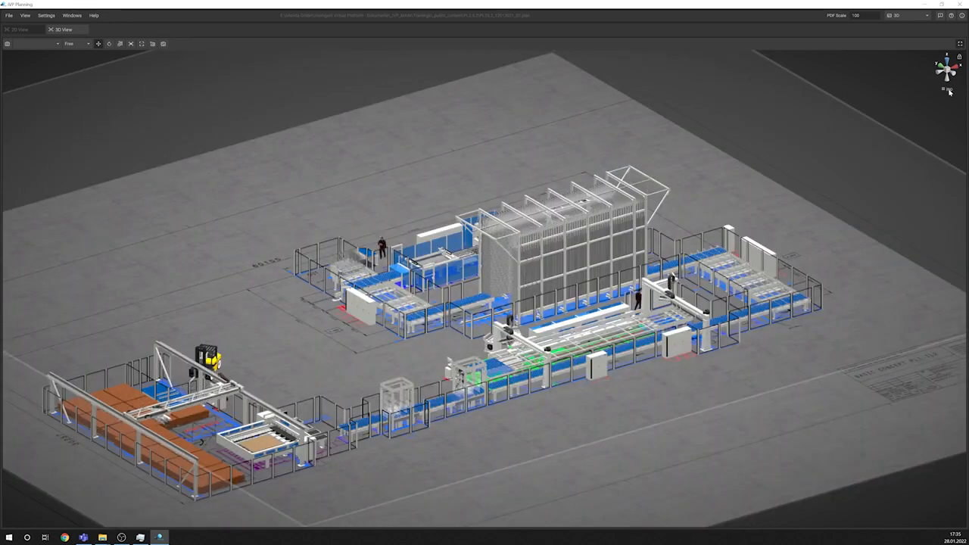
{"action": "left_click", "coordinate": [948, 89]}
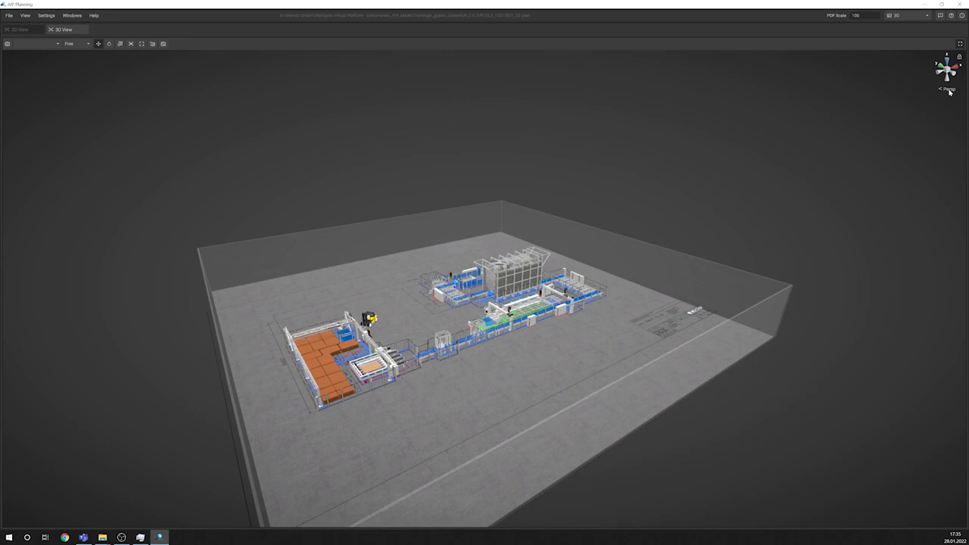
{"action": "left_click", "coordinate": [949, 91]}
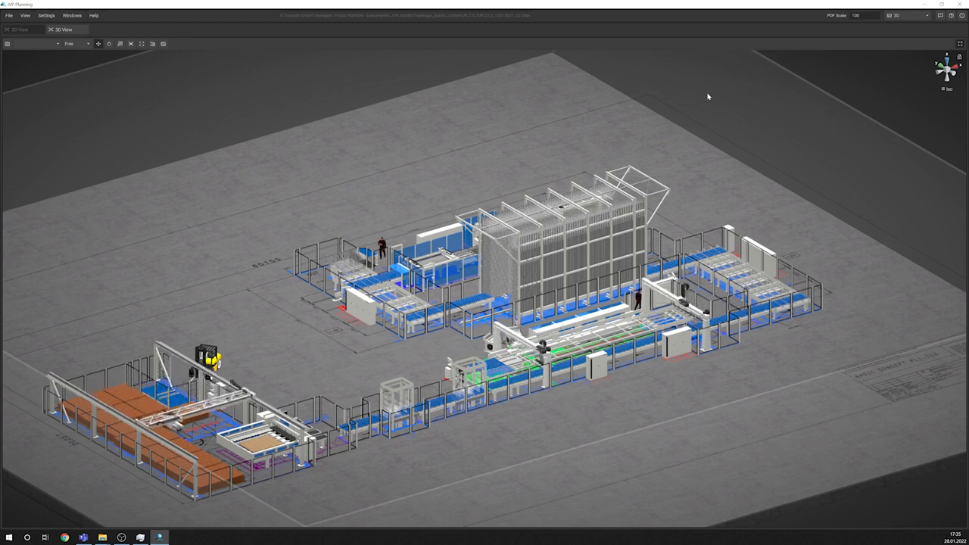
{"action": "left_click", "coordinate": [959, 44]}
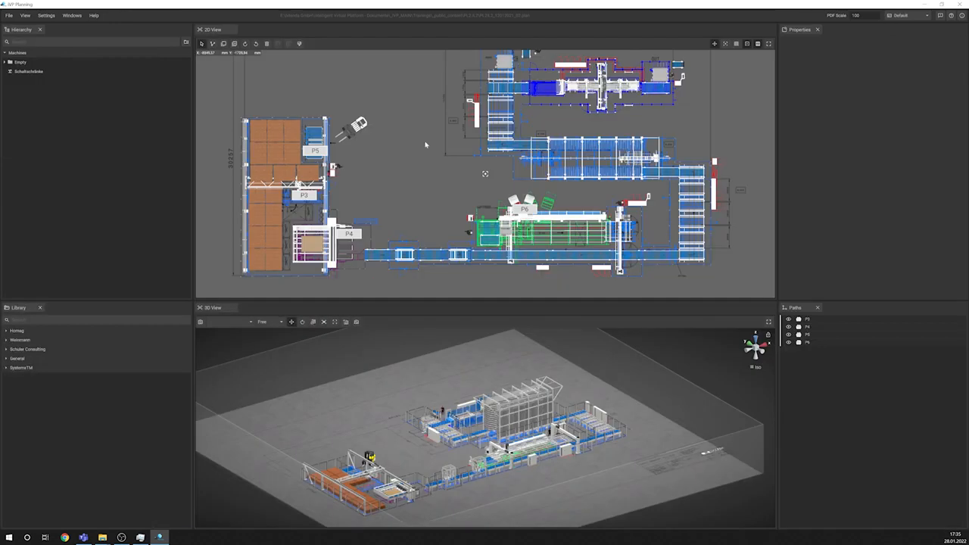
Step: Show the 3D view full screen from directly above and look closely at the upper production line
{"action": "mouse_move", "coordinate": [496, 105]}
{"action": "middle_mouse_down"}
{"action": "mouse_move", "coordinate": [487, 118]}
{"action": "mouse_move", "coordinate": [500, 105]}
{"action": "middle_mouse_up"}
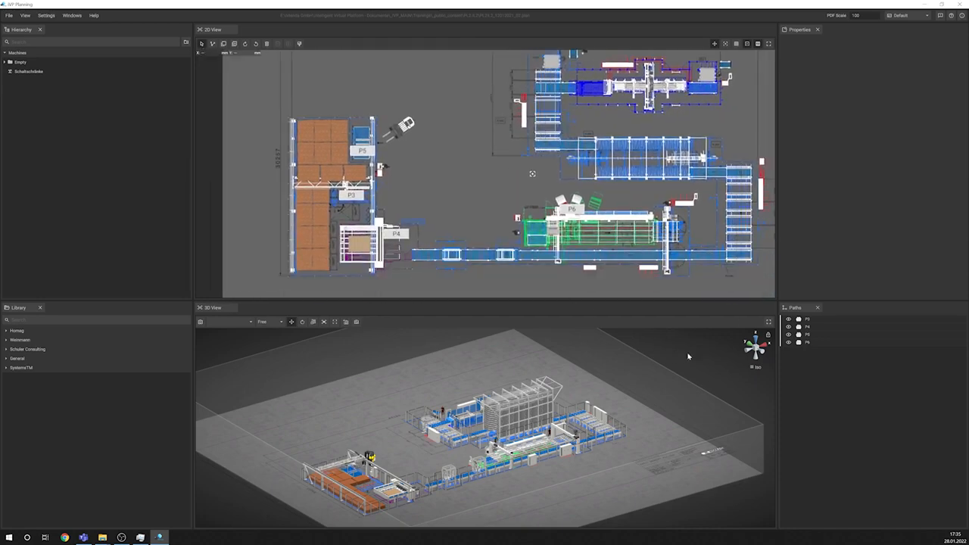
{"action": "left_click", "coordinate": [769, 322]}
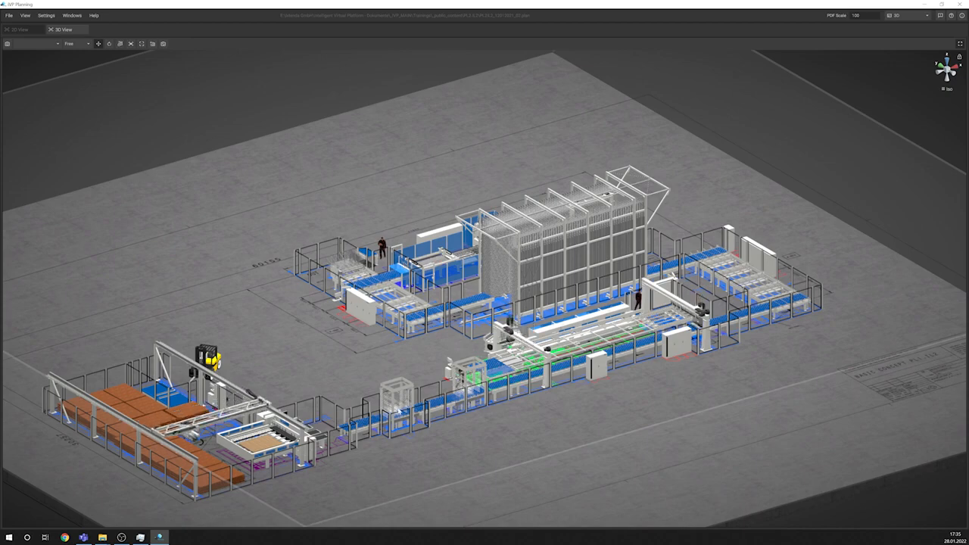
{"action": "left_click", "coordinate": [946, 61]}
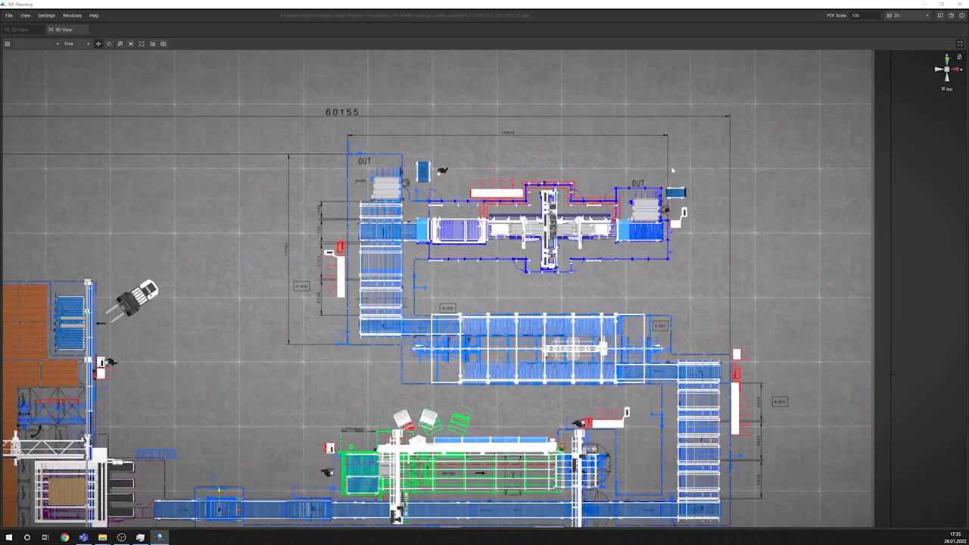
{"action": "scroll", "coordinate": [385, 268], "scroll_direction": "up", "scroll_amount": 1}
{"action": "scroll", "coordinate": [384, 268], "scroll_direction": "up", "scroll_amount": 3}
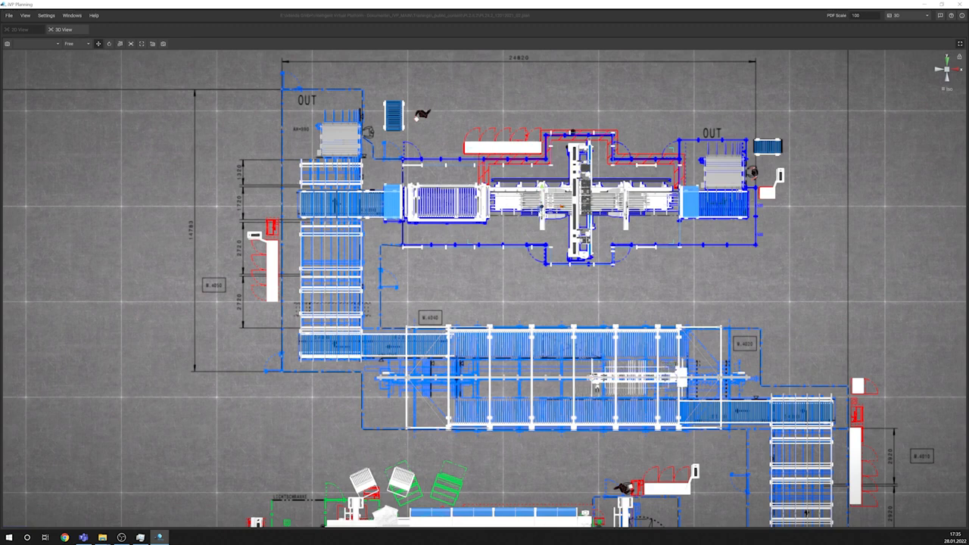
Step: Hide the coloured floor plan drawing and compare perspective and isometric projections in the full-screen 3D top view
{"action": "left_click", "coordinate": [959, 45]}
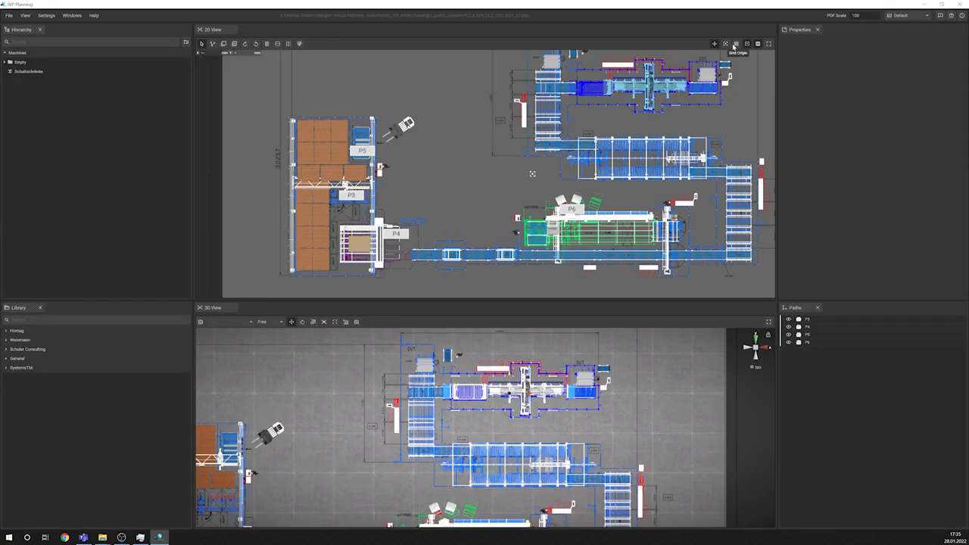
{"action": "left_click", "coordinate": [758, 44]}
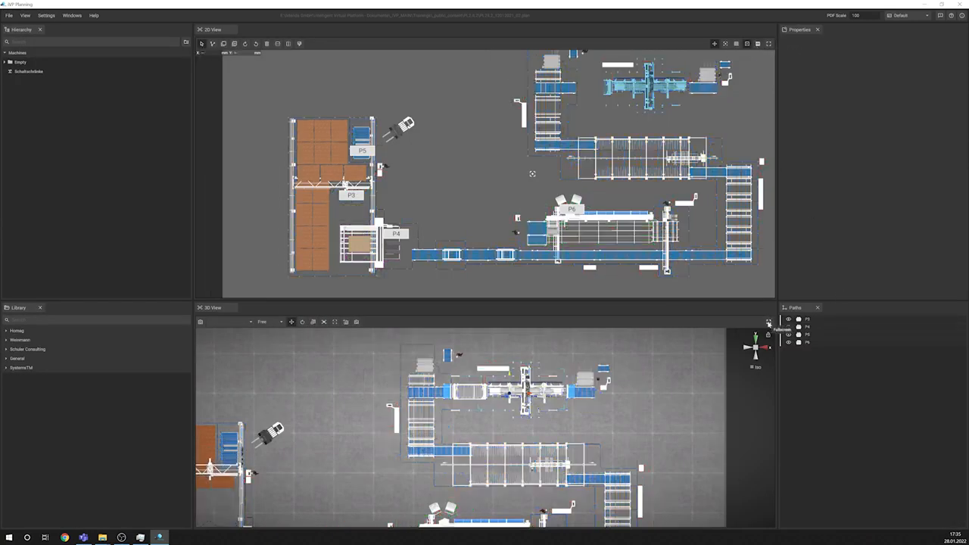
{"action": "left_click", "coordinate": [768, 321]}
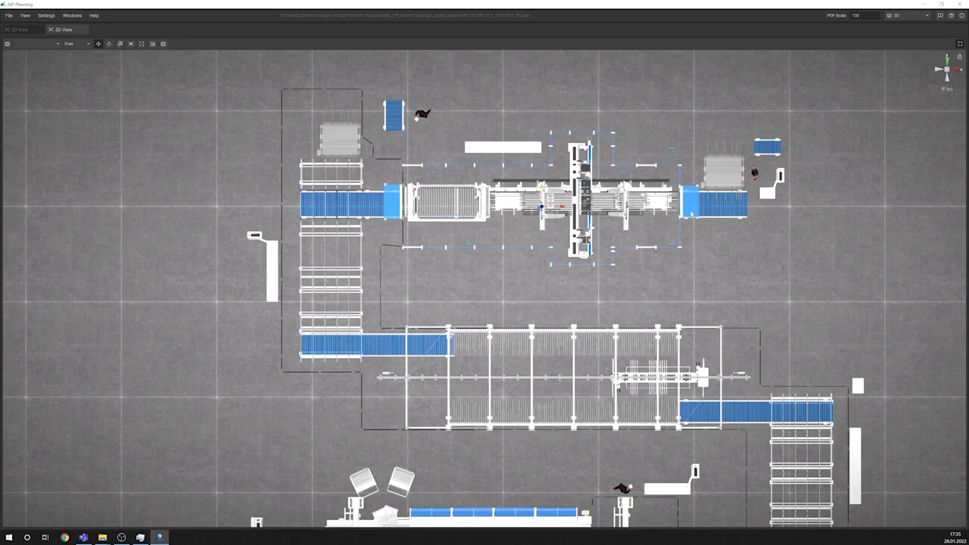
{"action": "left_click", "coordinate": [946, 90]}
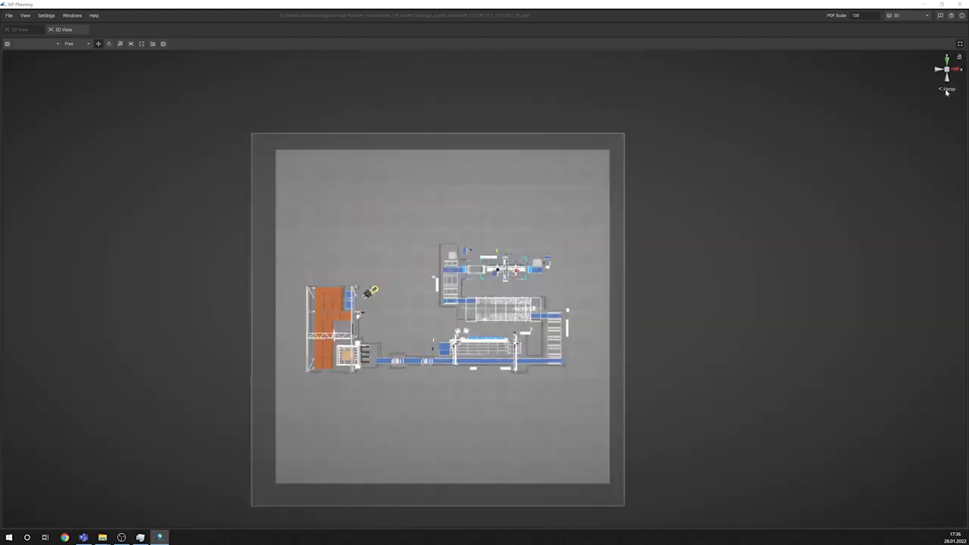
{"action": "left_click", "coordinate": [946, 89]}
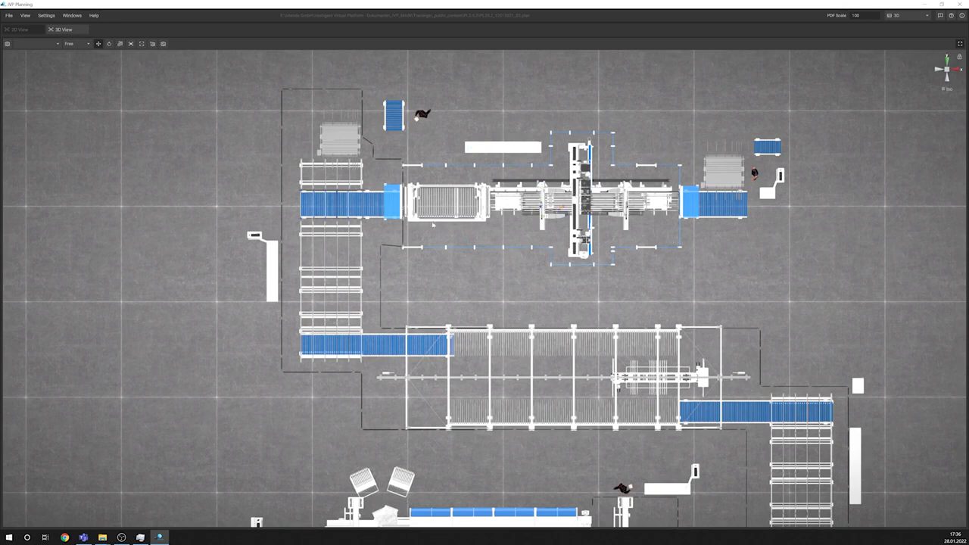
Step: Focus the 3D view on the blue roller conveyor in the upper line and examine its surroundings
{"action": "key", "text": "f"}
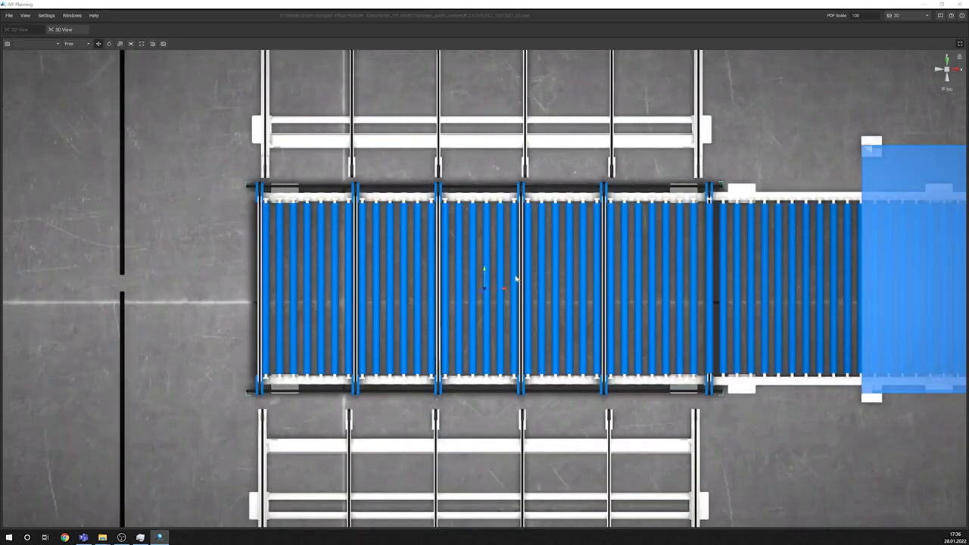
{"action": "scroll", "coordinate": [517, 280], "scroll_direction": "down", "scroll_amount": 4}
{"action": "scroll", "coordinate": [517, 280], "scroll_direction": "up", "scroll_amount": 2}
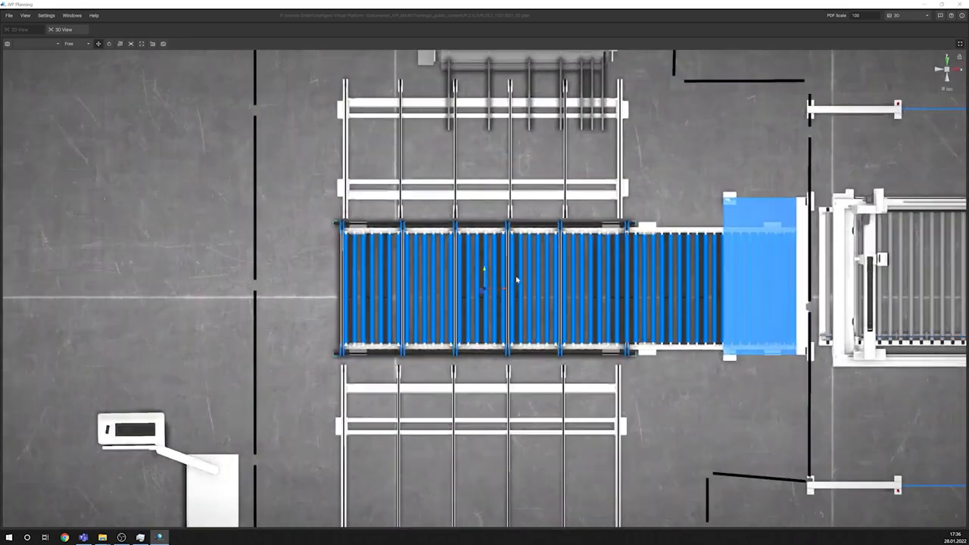
{"action": "scroll", "coordinate": [517, 280], "scroll_direction": "up", "scroll_amount": 4}
{"action": "scroll", "coordinate": [516, 280], "scroll_direction": "down", "scroll_amount": 5}
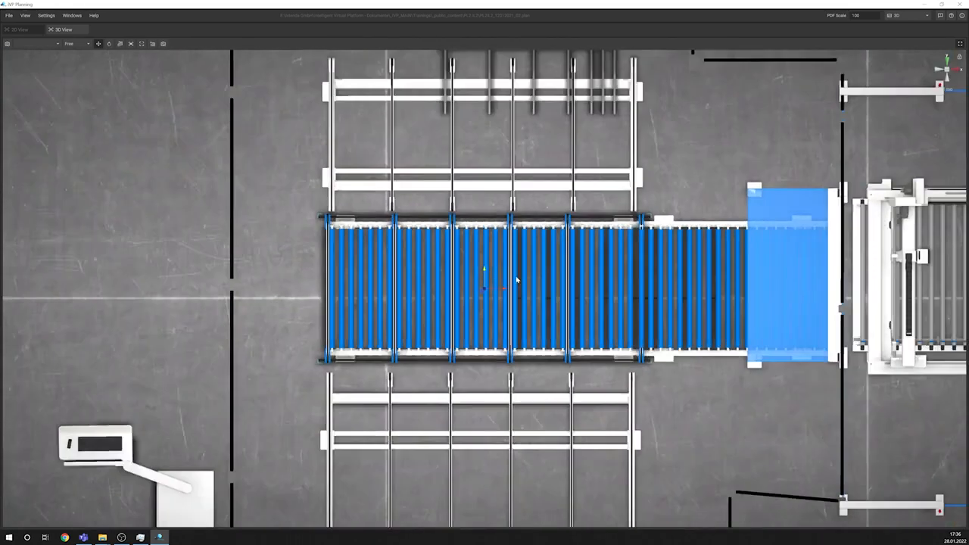
{"action": "scroll", "coordinate": [517, 280], "scroll_direction": "up", "scroll_amount": 2}
{"action": "scroll", "coordinate": [517, 280], "scroll_direction": "down", "scroll_amount": 5}
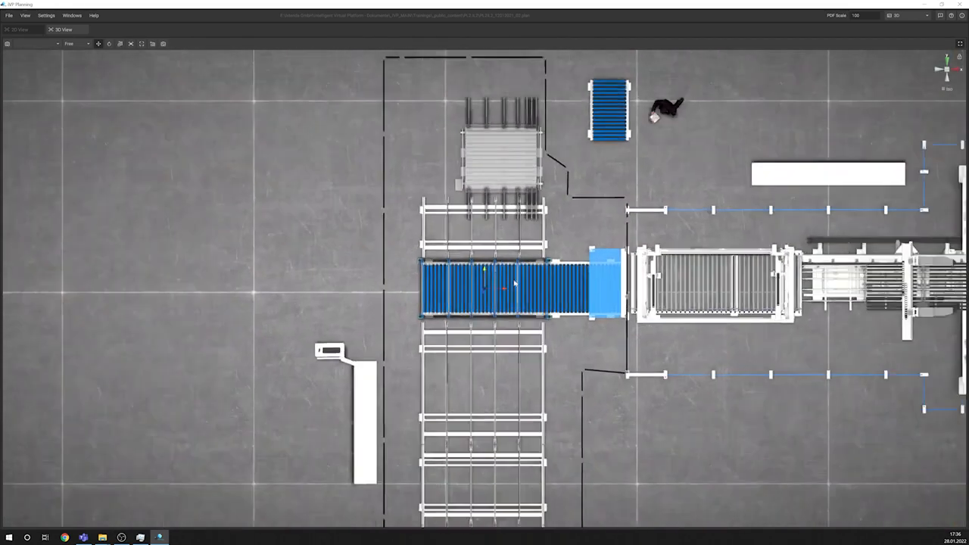
{"action": "scroll", "coordinate": [440, 375], "scroll_direction": "up", "scroll_amount": 1}
Step: Copy the panel saw beside the board storage and paste a duplicate onto the free floor outside the storage area
{"action": "middle_click_drag", "start_coordinate": [432, 346], "coordinate": [504, 307]}
{"action": "scroll", "coordinate": [280, 381], "scroll_direction": "up", "scroll_amount": 4}
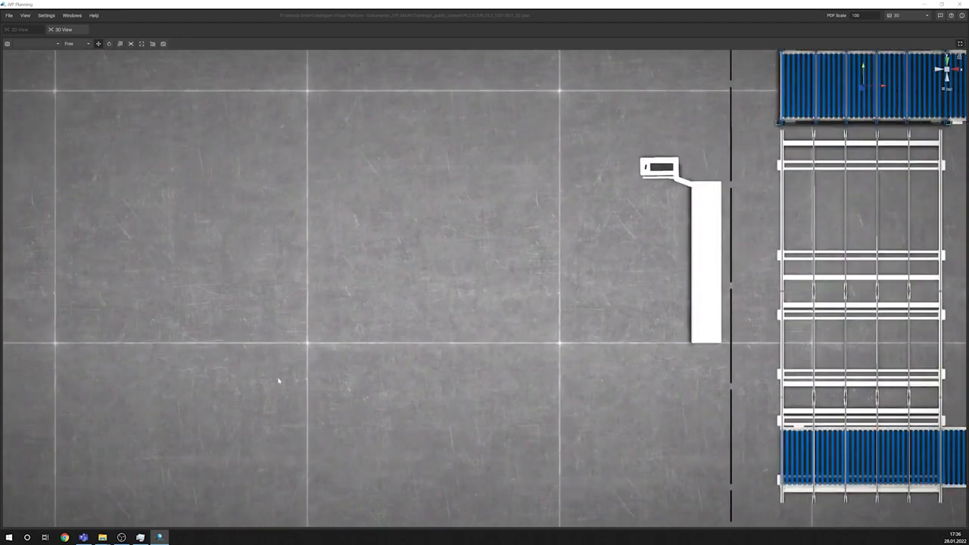
{"action": "middle_click_drag", "start_coordinate": [279, 380], "coordinate": [544, 204]}
{"action": "scroll", "coordinate": [418, 394], "scroll_direction": "down", "scroll_amount": 3}
{"action": "middle_click_drag", "start_coordinate": [422, 396], "coordinate": [536, 230]}
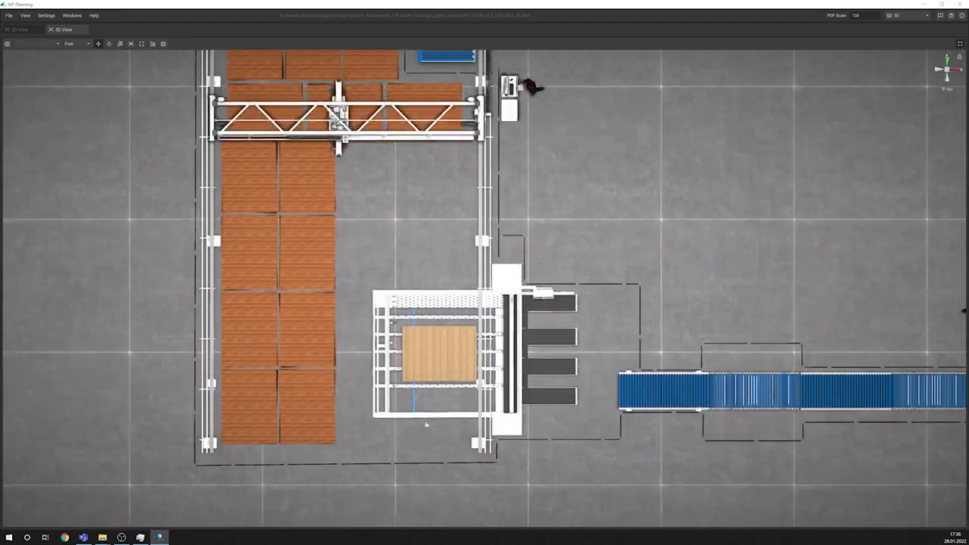
{"action": "left_click", "coordinate": [508, 329]}
{"action": "key", "text": "ctrl+c"}
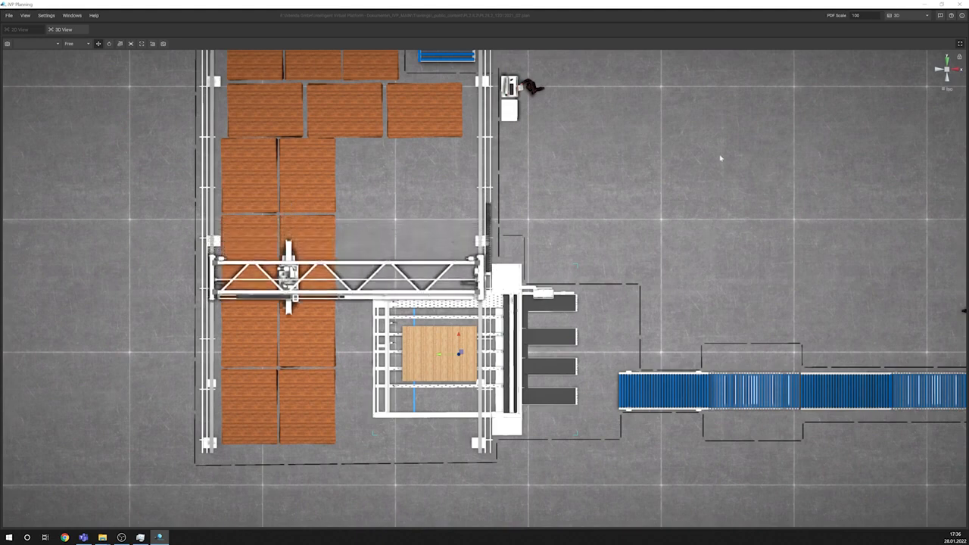
{"action": "key", "text": "ctrl+v"}
{"action": "middle_click_drag", "start_coordinate": [740, 75], "coordinate": [715, 168]}
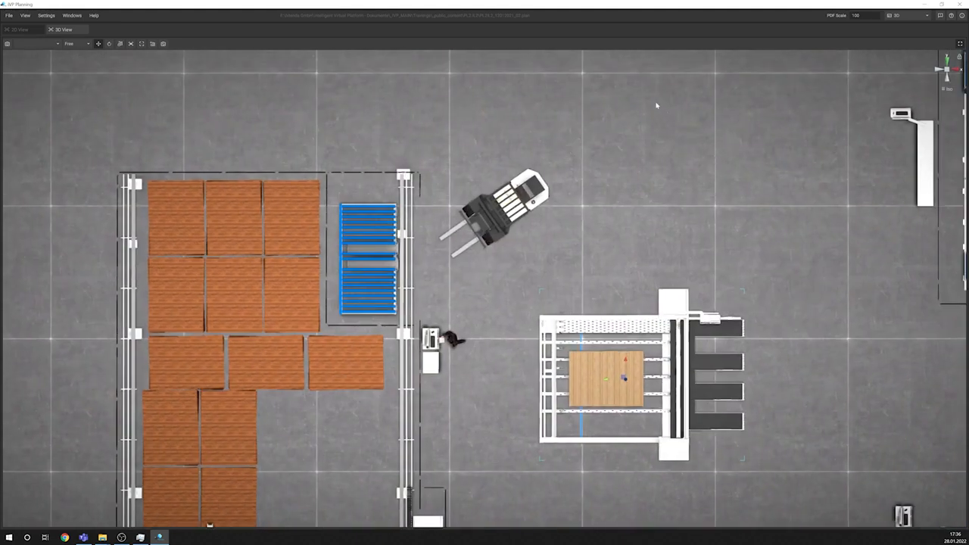
Step: Paste a second copy of the panel saw on the free floor beyond the forklift and focus the view on it
{"action": "key", "text": "ctrl+v"}
{"action": "middle_click_drag", "start_coordinate": [840, 55], "coordinate": [810, 150]}
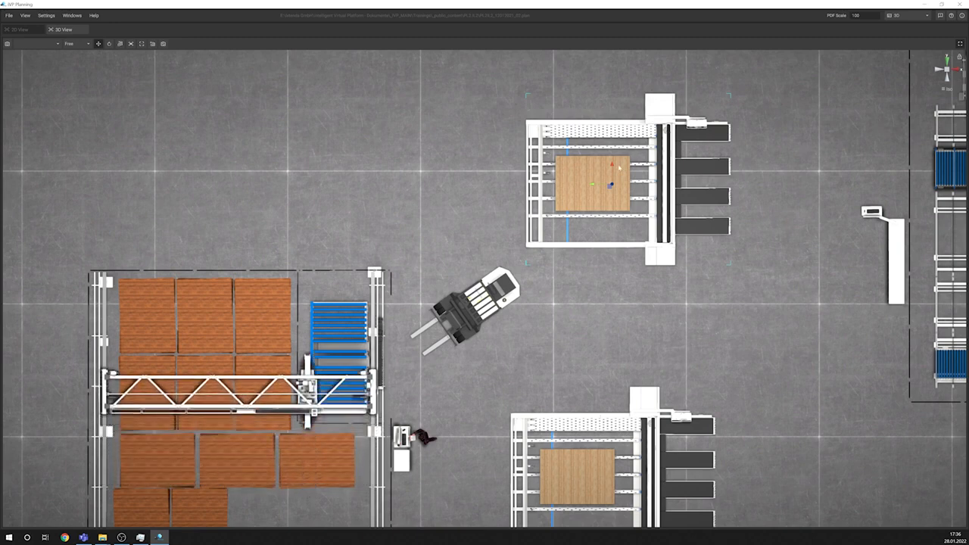
{"action": "key", "text": "f"}
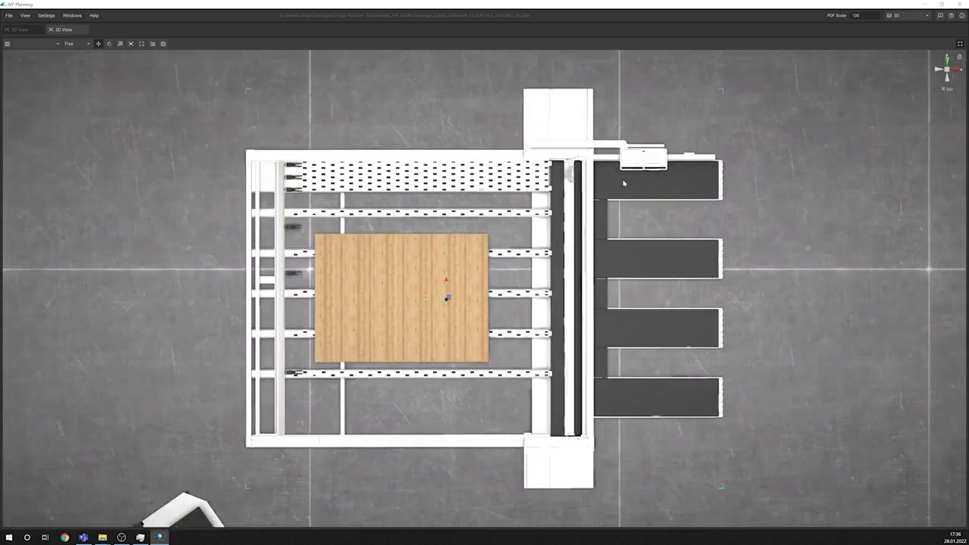
Step: Inspect the copied panel saw in the different orthogonal side views and return to the top view
{"action": "left_click", "coordinate": [956, 70]}
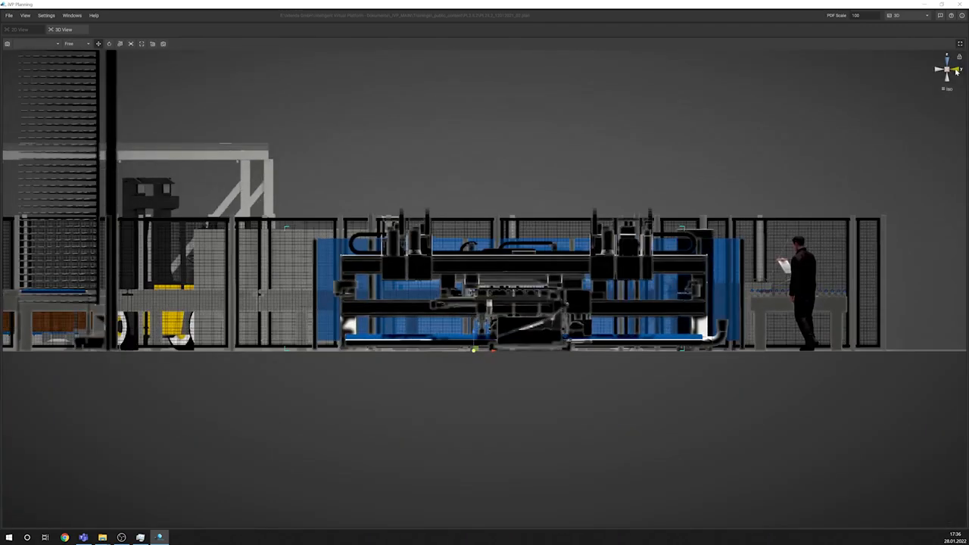
{"action": "left_click", "coordinate": [949, 61]}
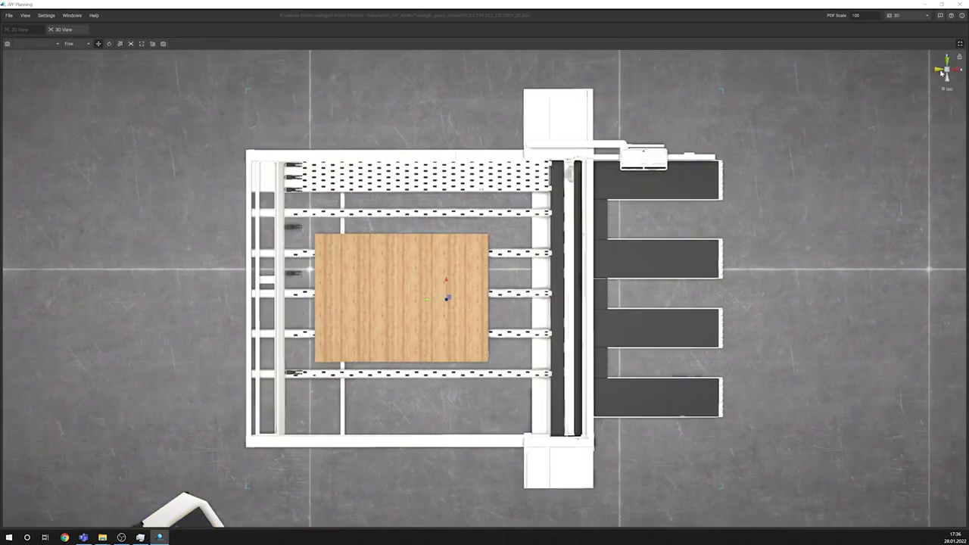
{"action": "left_click", "coordinate": [942, 72]}
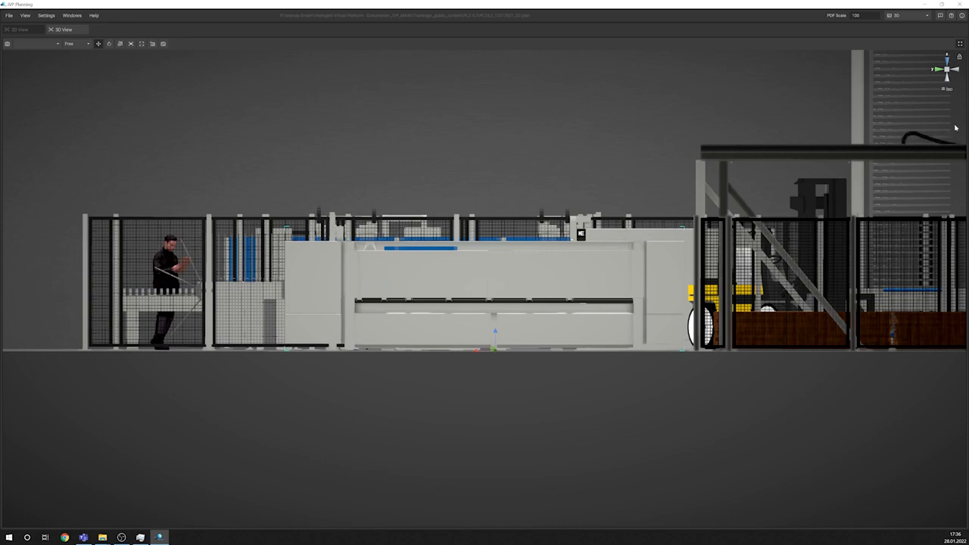
{"action": "left_click", "coordinate": [938, 71]}
{"action": "left_click", "coordinate": [938, 71]}
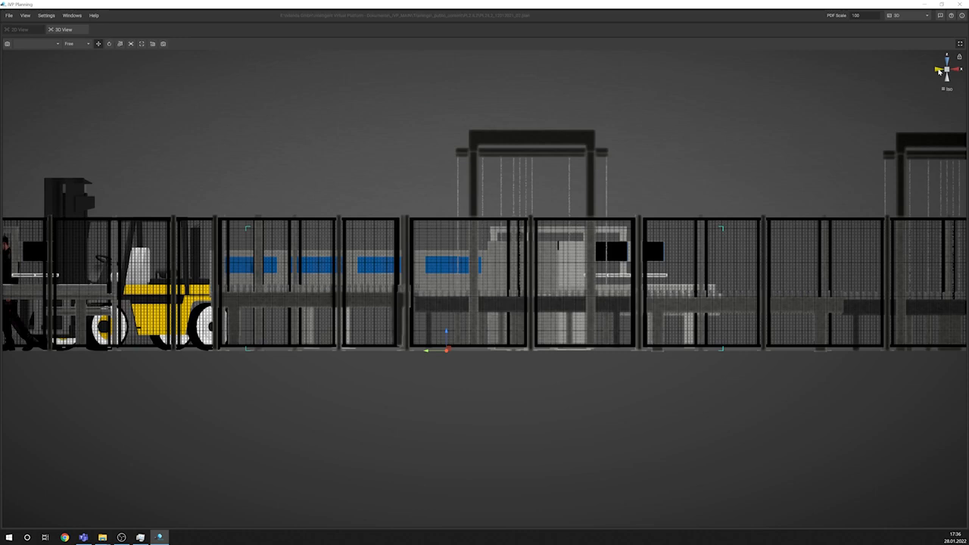
{"action": "left_click", "coordinate": [938, 71]}
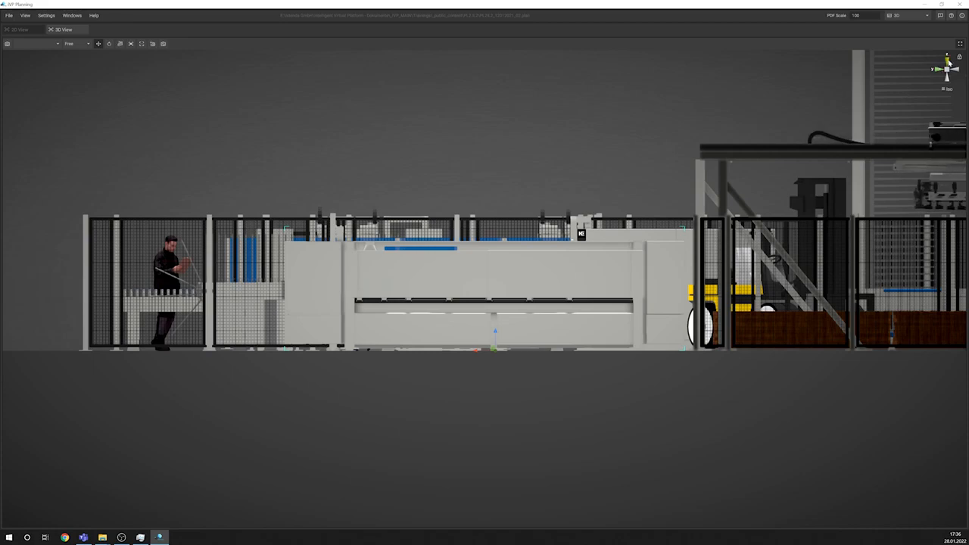
{"action": "left_click", "coordinate": [947, 63]}
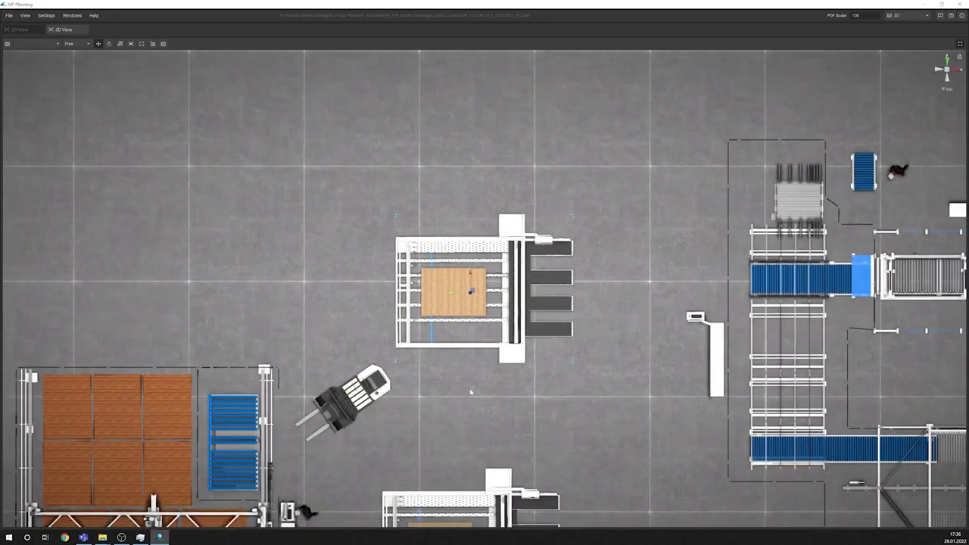
Step: Show the imported PDF floor plan and focus the full-screen 3D view on the panel saw beside the board storage
{"action": "middle_click_drag", "start_coordinate": [470, 392], "coordinate": [460, 285]}
{"action": "scroll", "coordinate": [616, 288], "scroll_direction": "up", "scroll_amount": 1}
{"action": "middle_click_drag", "start_coordinate": [616, 288], "coordinate": [701, 214]}
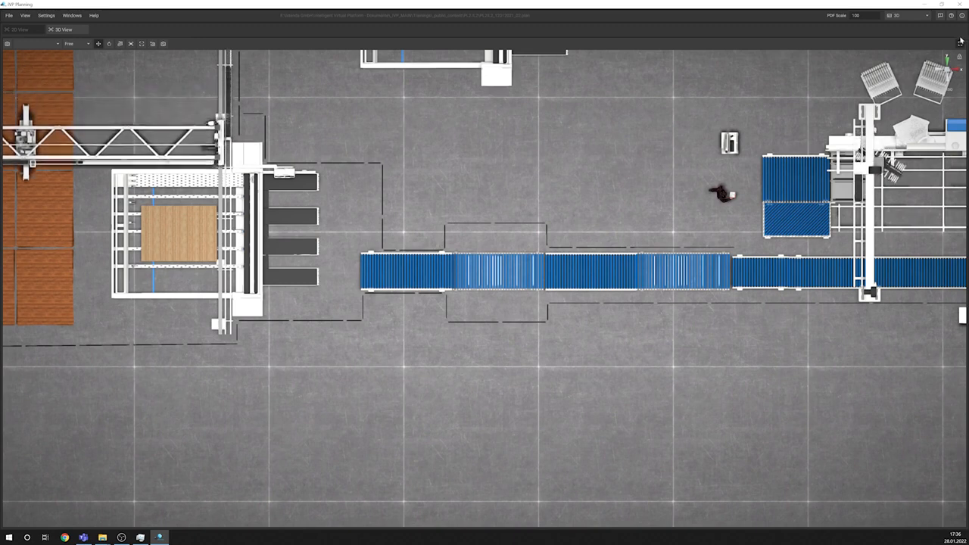
{"action": "left_click", "coordinate": [959, 42]}
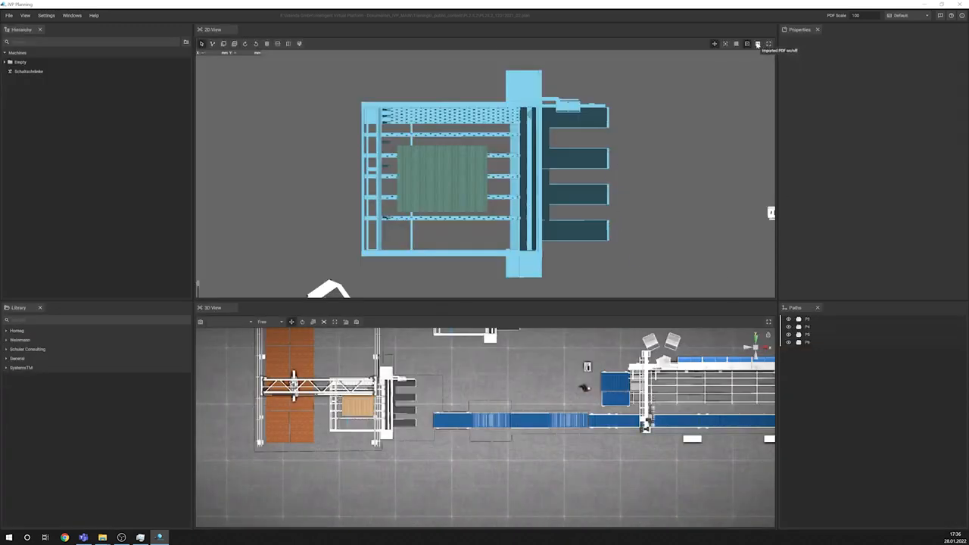
{"action": "left_click", "coordinate": [758, 45]}
{"action": "double_click", "coordinate": [401, 393]}
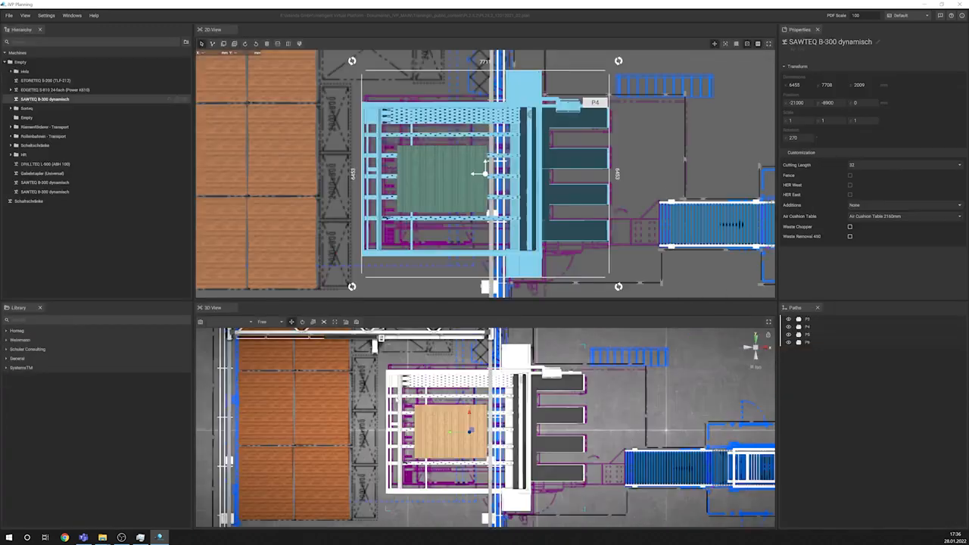
{"action": "left_click", "coordinate": [770, 323]}
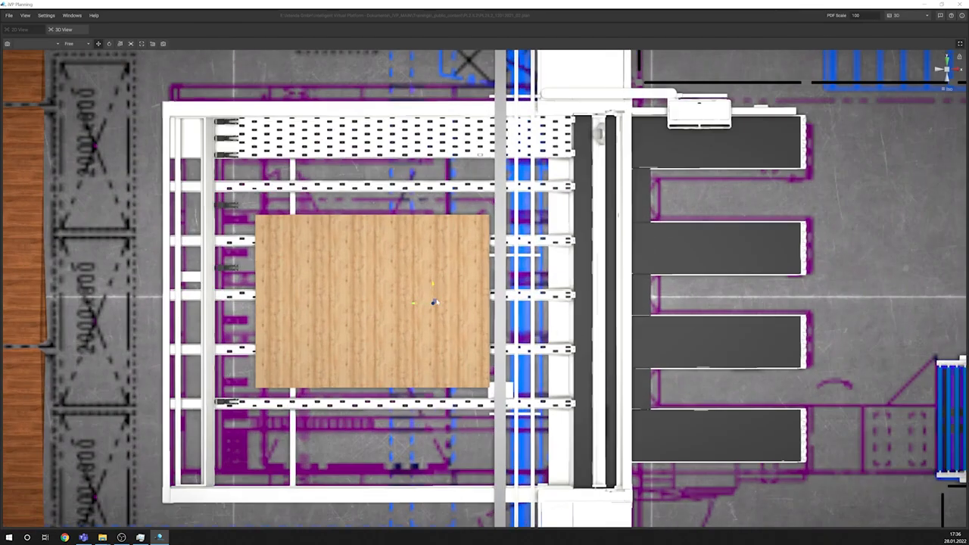
Step: Nudge the panel saw and the second gated roller conveyor of the lower line into alignment with the floor plan drawing
{"action": "mouse_move", "coordinate": [435, 302]}
{"action": "left_mouse_down"}
{"action": "mouse_move", "coordinate": [446, 289]}
{"action": "mouse_move", "coordinate": [436, 293]}
{"action": "mouse_move", "coordinate": [449, 303]}
{"action": "left_mouse_up"}
{"action": "middle_click_drag", "start_coordinate": [866, 312], "coordinate": [175, 165]}
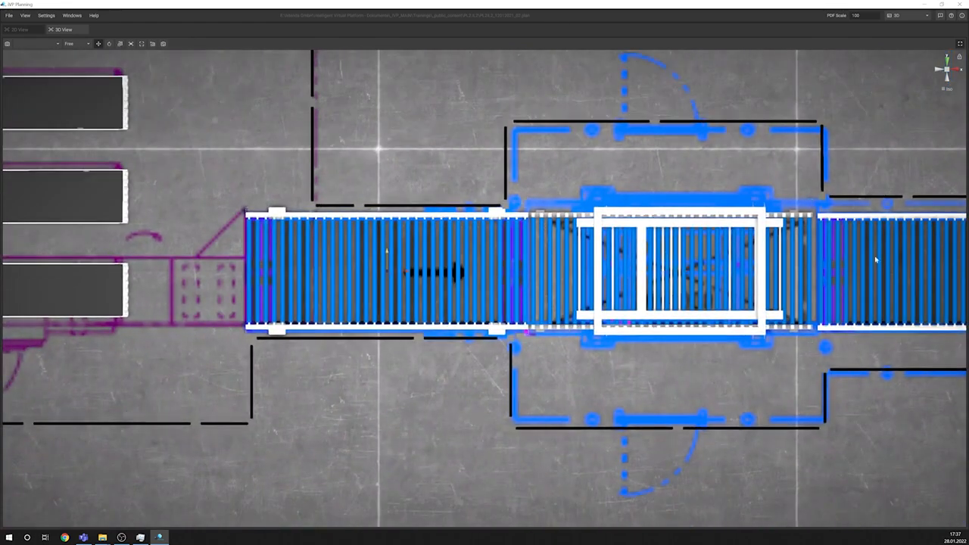
{"action": "middle_click_drag", "start_coordinate": [875, 260], "coordinate": [742, 258]}
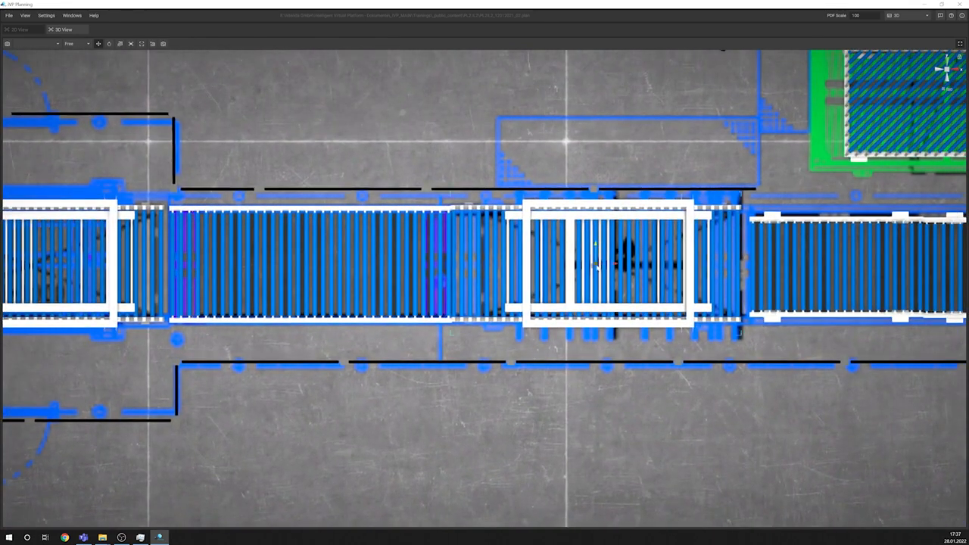
{"action": "mouse_move", "coordinate": [594, 265]}
{"action": "left_mouse_down"}
{"action": "mouse_move", "coordinate": [595, 306]}
{"action": "mouse_move", "coordinate": [596, 267]}
{"action": "left_mouse_up"}
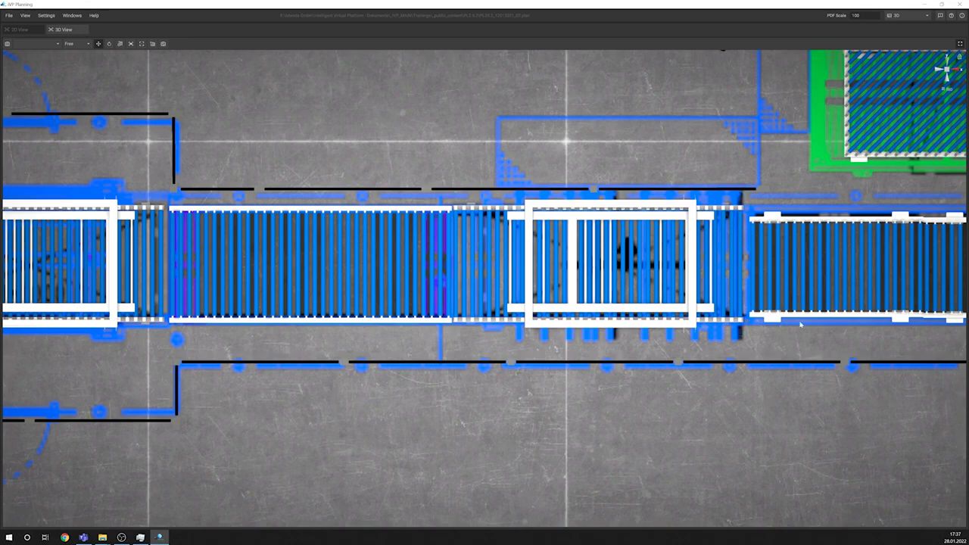
Step: Examine the lower conveyor line up to the gantry in top view and the gantry area in an oblique view at several zoom levels
{"action": "mouse_move", "coordinate": [800, 321]}
{"action": "middle_mouse_down"}
{"action": "mouse_move", "coordinate": [731, 324]}
{"action": "mouse_move", "coordinate": [790, 323]}
{"action": "mouse_move", "coordinate": [779, 324]}
{"action": "middle_mouse_up"}
{"action": "middle_click_drag", "start_coordinate": [843, 323], "coordinate": [769, 322]}
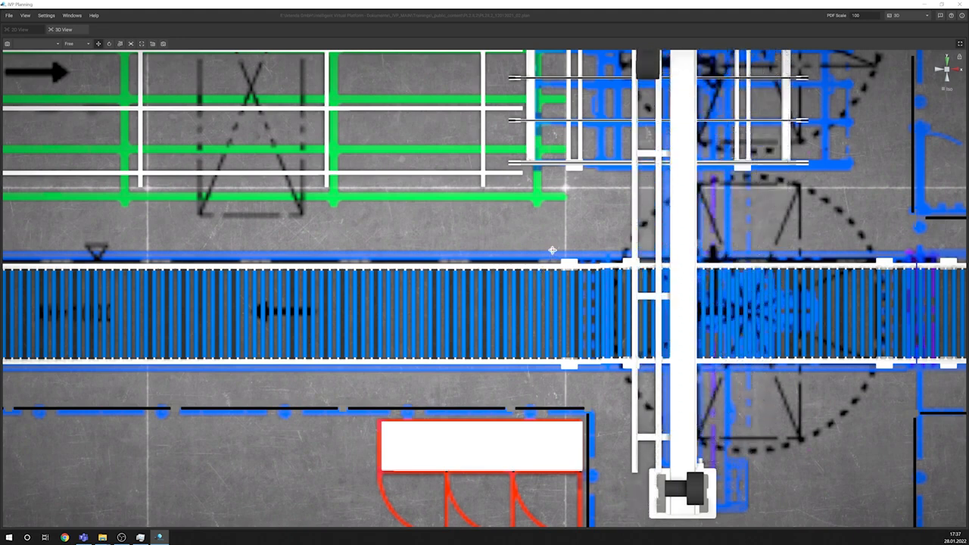
{"action": "middle_click_drag", "start_coordinate": [551, 250], "coordinate": [549, 190]}
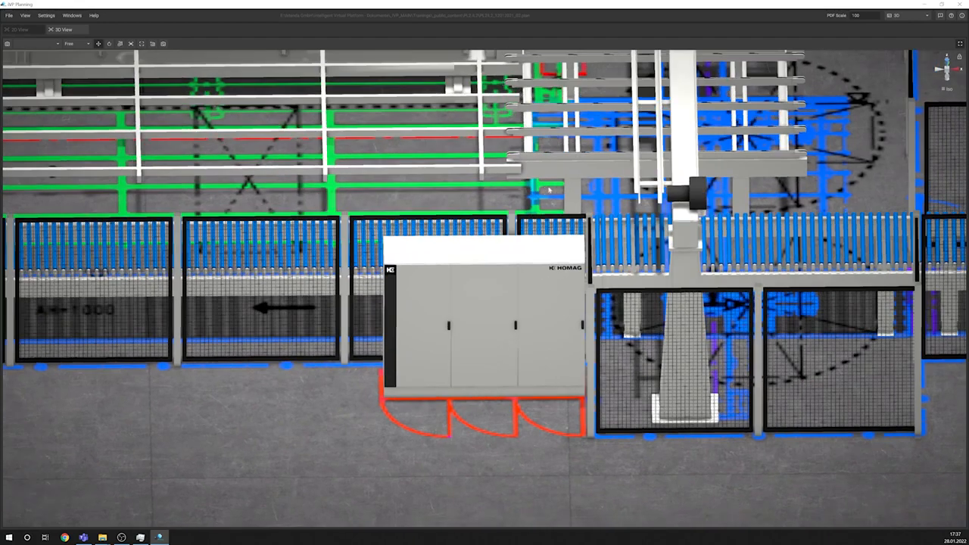
{"action": "middle_click_drag", "start_coordinate": [564, 138], "coordinate": [557, 149]}
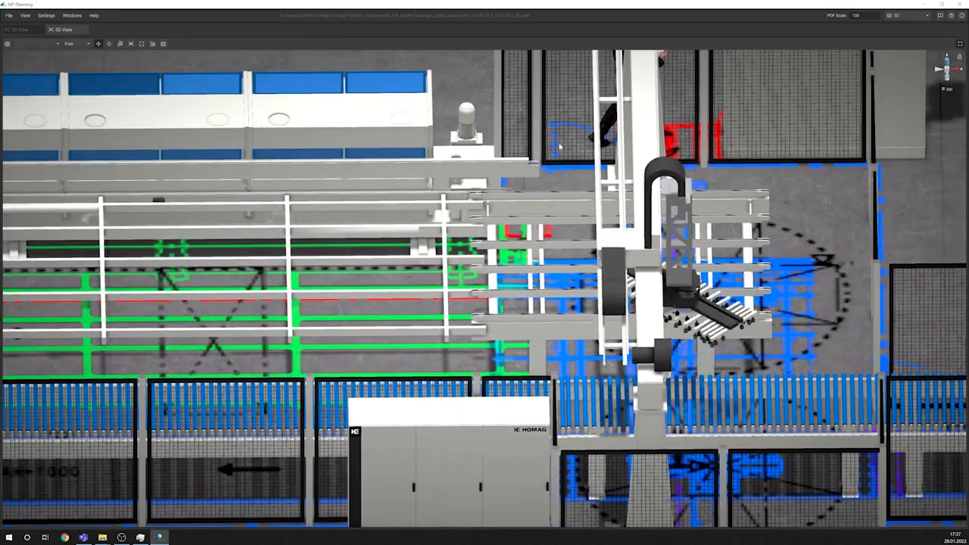
{"action": "middle_click_drag", "start_coordinate": [549, 211], "coordinate": [584, 213]}
{"action": "scroll", "coordinate": [584, 212], "scroll_direction": "down", "scroll_amount": 2}
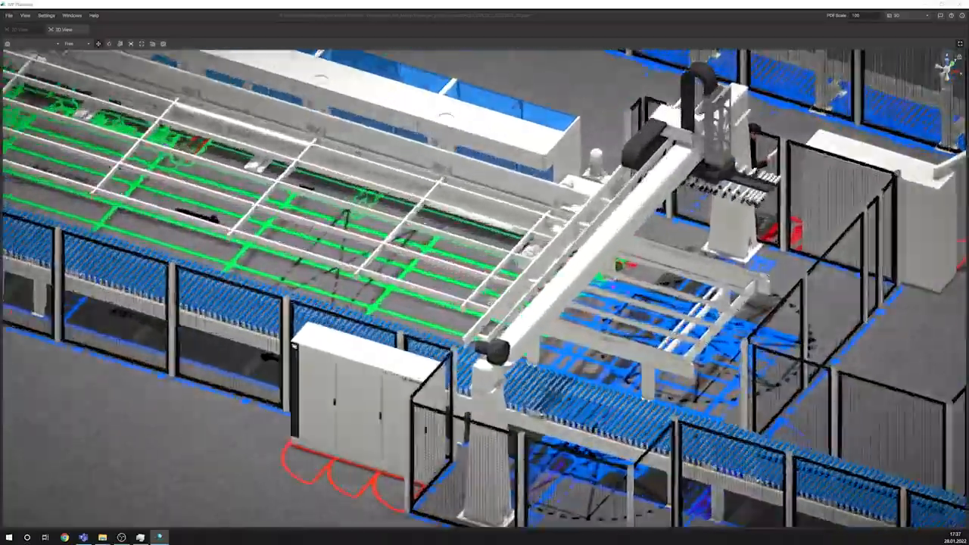
{"action": "scroll", "coordinate": [484, 288], "scroll_direction": "up", "scroll_amount": 5}
{"action": "scroll", "coordinate": [484, 288], "scroll_direction": "down", "scroll_amount": 6}
{"action": "scroll", "coordinate": [367, 233], "scroll_direction": "up", "scroll_amount": 9}
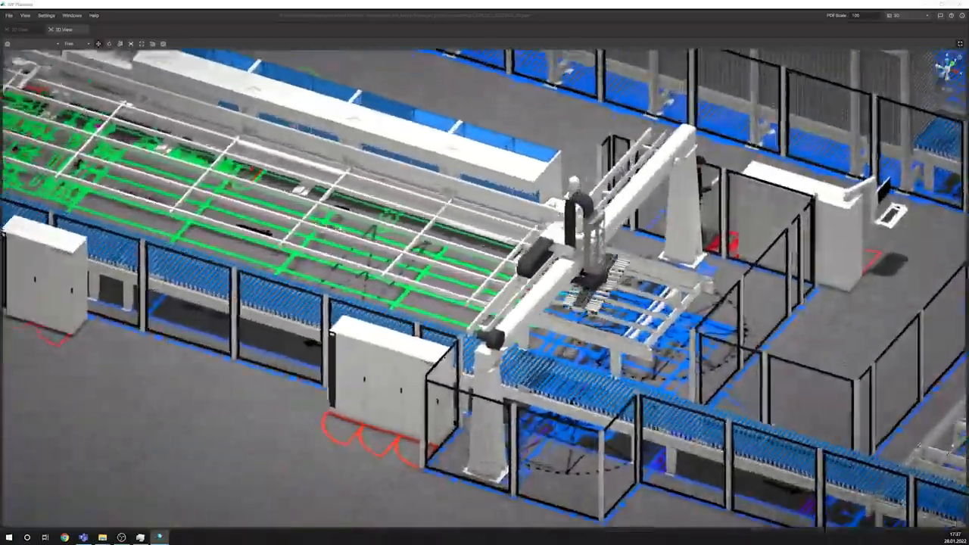
{"action": "scroll", "coordinate": [387, 227], "scroll_direction": "down", "scroll_amount": 7}
{"action": "scroll", "coordinate": [362, 229], "scroll_direction": "down", "scroll_amount": 4}
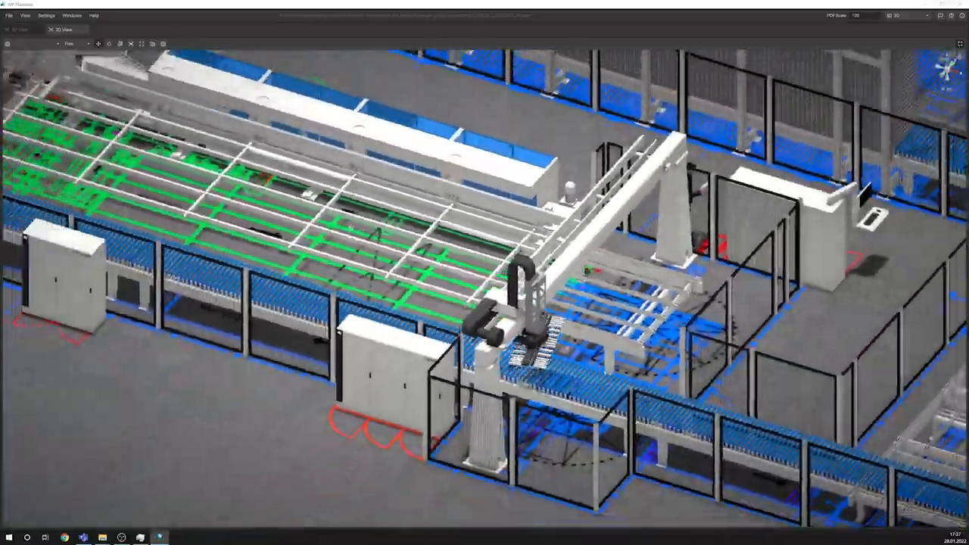
{"action": "scroll", "coordinate": [363, 229], "scroll_direction": "up", "scroll_amount": 4}
{"action": "scroll", "coordinate": [362, 230], "scroll_direction": "down", "scroll_amount": 4}
{"action": "scroll", "coordinate": [362, 229], "scroll_direction": "up", "scroll_amount": 4}
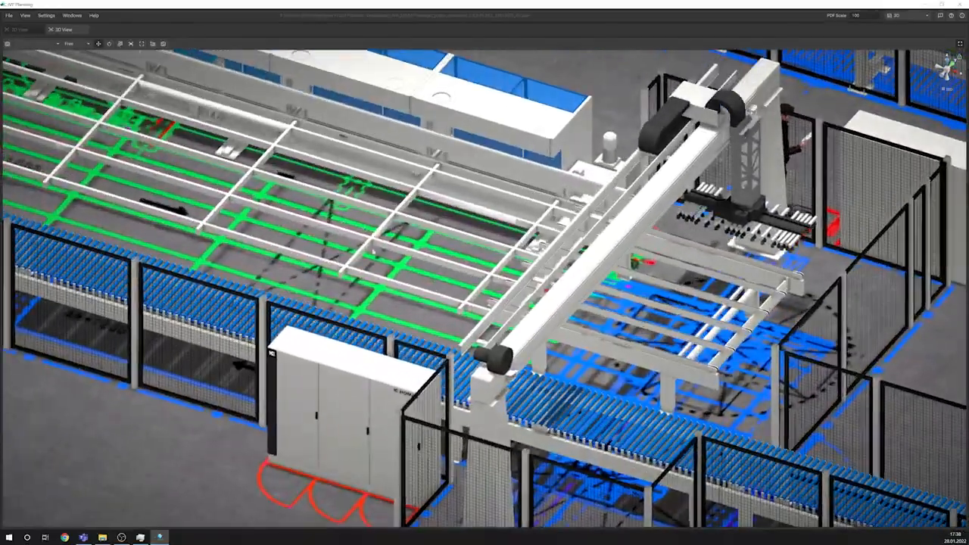
Step: Examine the gantry area from the opposite oblique angle and survey the neighbouring lines up to the tall storage rack
{"action": "middle_click_drag", "start_coordinate": [372, 251], "coordinate": [464, 253]}
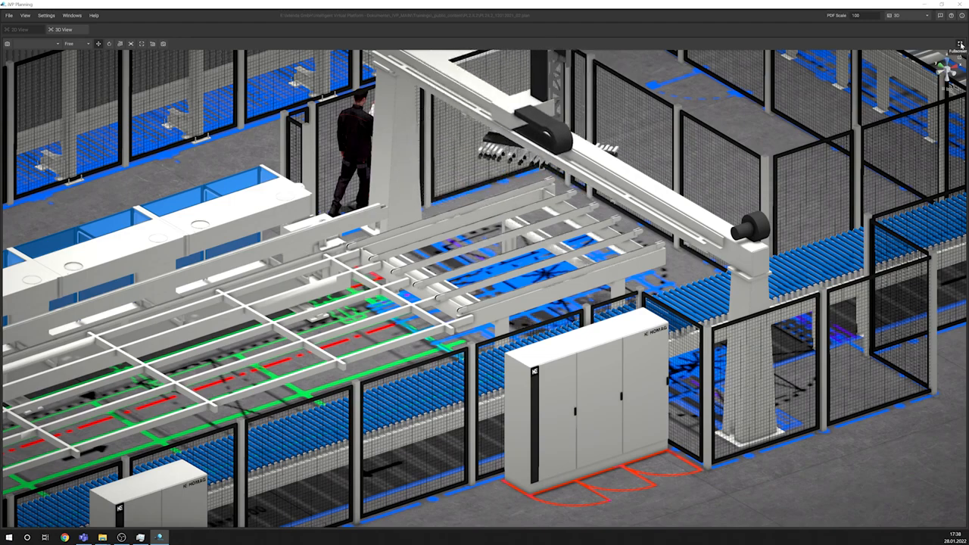
{"action": "middle_click_drag", "start_coordinate": [641, 155], "coordinate": [595, 179]}
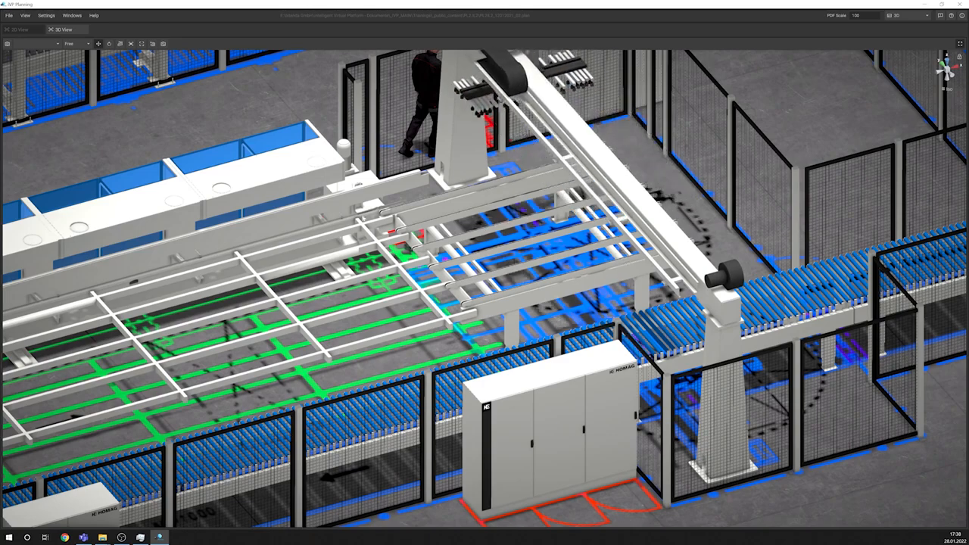
{"action": "scroll", "coordinate": [484, 288], "scroll_direction": "down", "scroll_amount": 6}
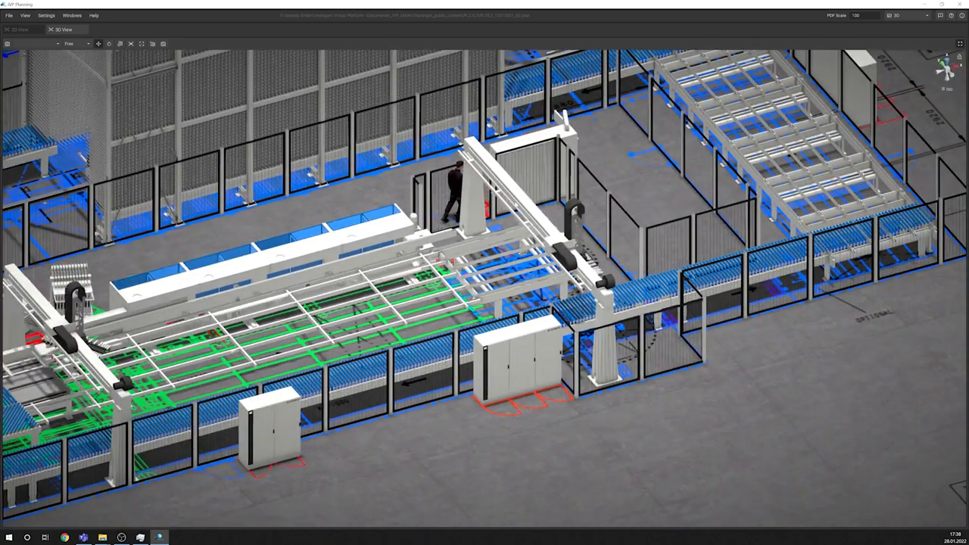
{"action": "scroll", "coordinate": [484, 287], "scroll_direction": "down", "scroll_amount": 2}
{"action": "middle_click_drag", "start_coordinate": [8, 310], "coordinate": [430, 280]}
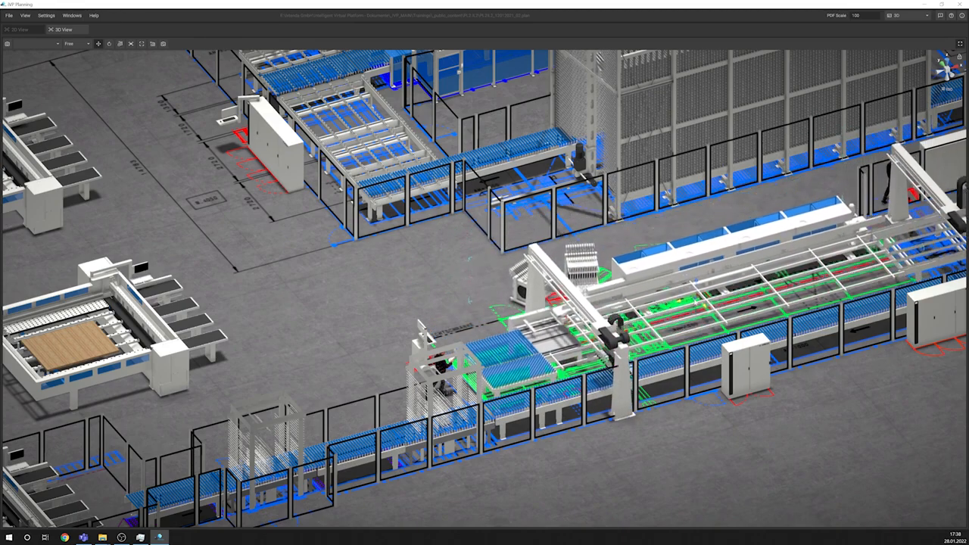
{"action": "middle_click_drag", "start_coordinate": [837, 184], "coordinate": [563, 305]}
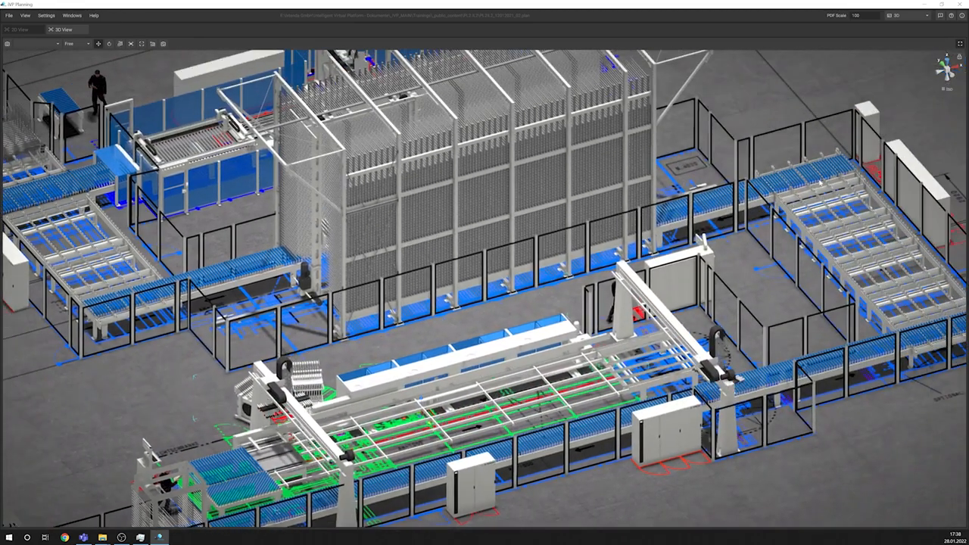
{"action": "right_click_drag", "start_coordinate": [821, 162], "coordinate": [784, 162]}
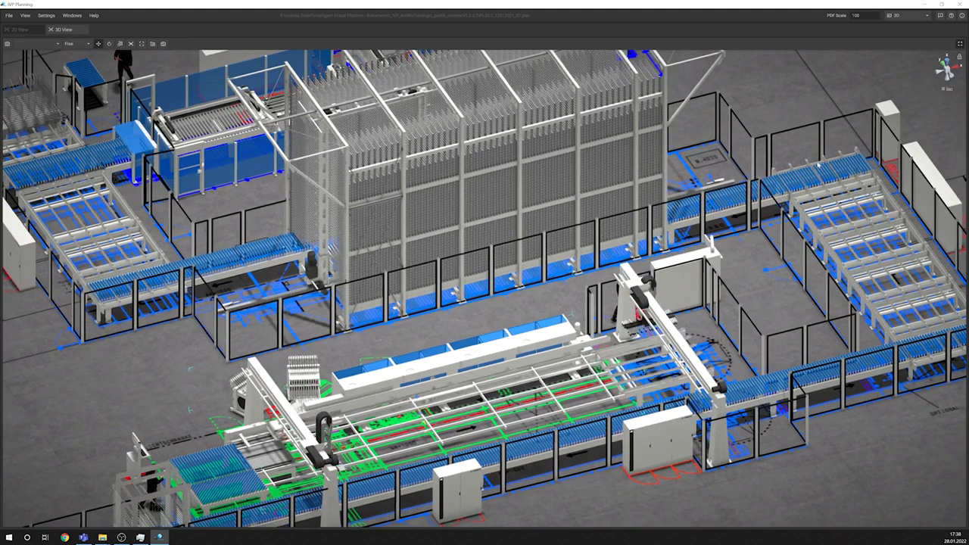
Step: Focus the 3D view on the tall storage rack and on the blue roller conveyor of the upper line
{"action": "left_click", "coordinate": [533, 150]}
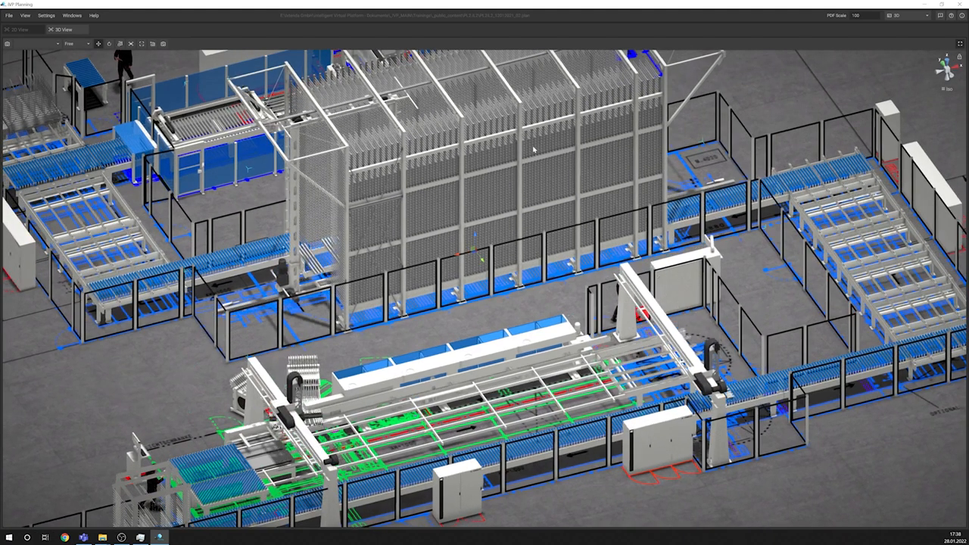
{"action": "key", "text": "f"}
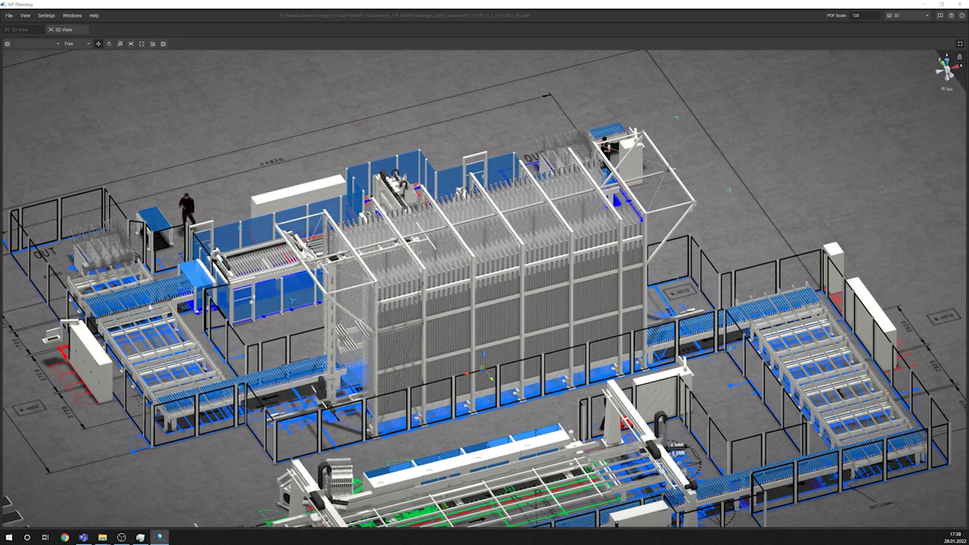
{"action": "left_click", "coordinate": [150, 307]}
{"action": "key", "text": "f"}
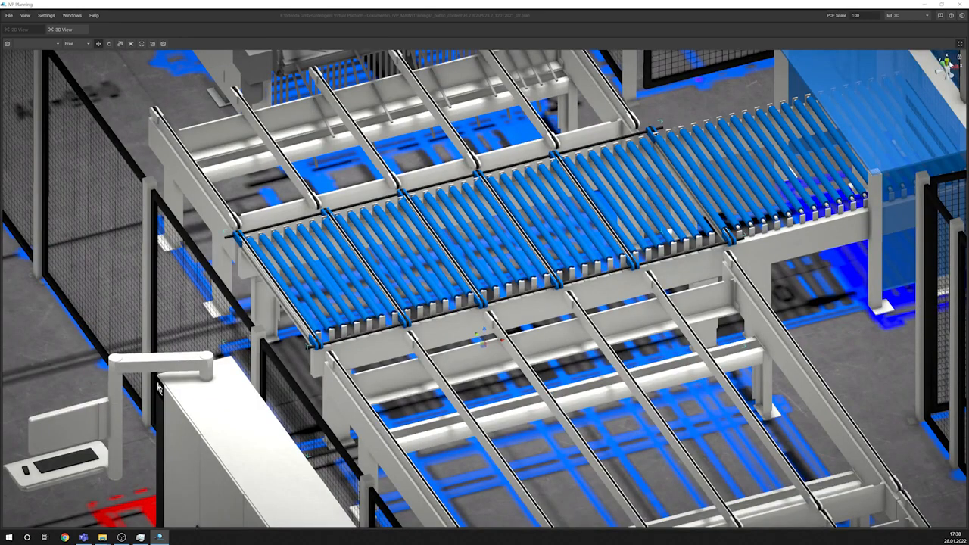
Step: Inspect the focused roller conveyor in top, end and side views and survey the whole plant from the side
{"action": "left_click", "coordinate": [946, 62]}
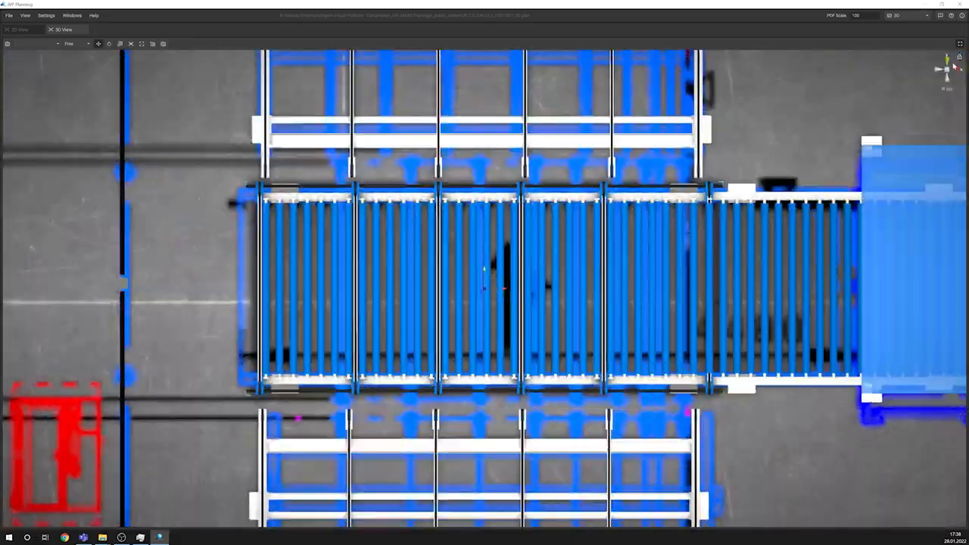
{"action": "left_click", "coordinate": [956, 70]}
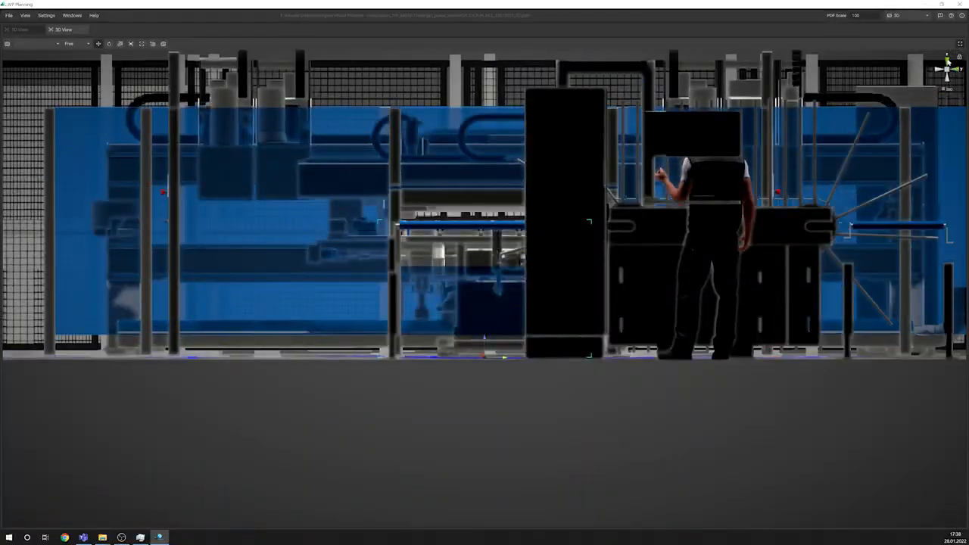
{"action": "left_click", "coordinate": [947, 61]}
{"action": "left_click", "coordinate": [943, 74]}
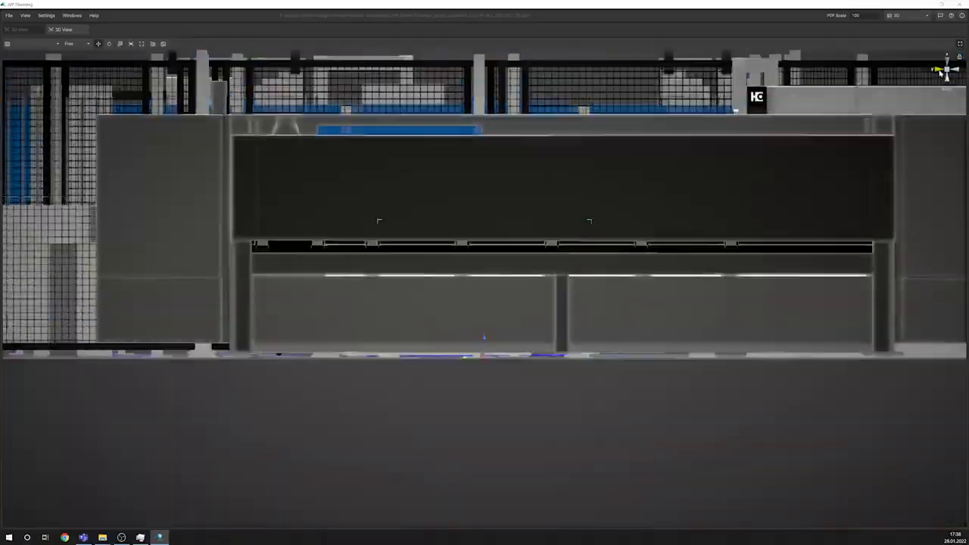
{"action": "scroll", "coordinate": [644, 155], "scroll_direction": "down", "scroll_amount": 3}
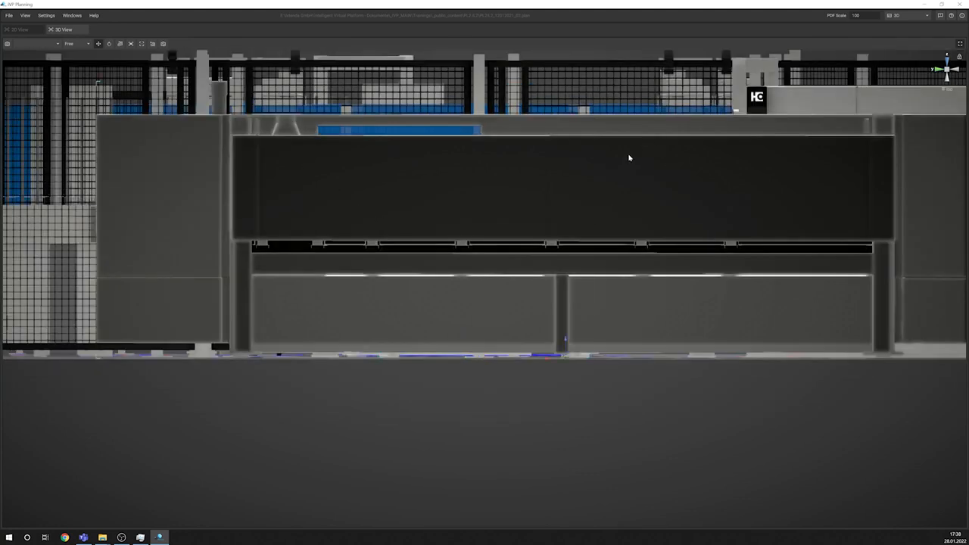
{"action": "scroll", "coordinate": [629, 159], "scroll_direction": "up", "scroll_amount": 1}
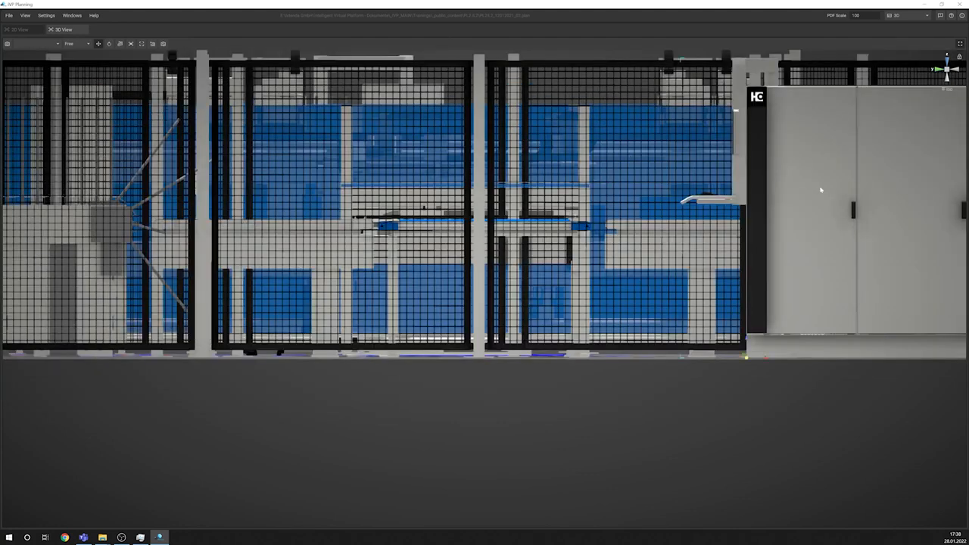
{"action": "scroll", "coordinate": [744, 180], "scroll_direction": "down", "scroll_amount": 10}
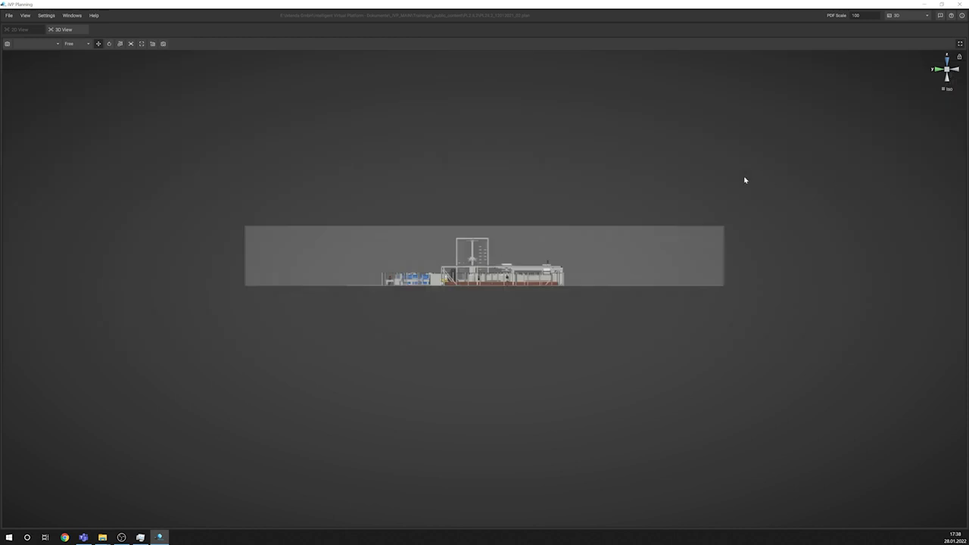
Step: Switch the side view from isometric to perspective projection and orbit to an oblique overview of the whole plant
{"action": "scroll", "coordinate": [477, 254], "scroll_direction": "up", "scroll_amount": 2}
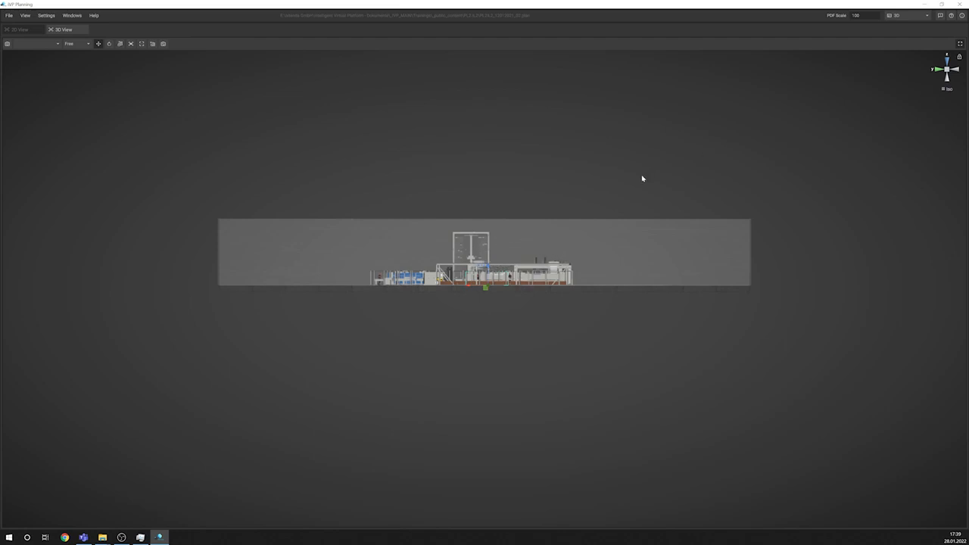
{"action": "left_click", "coordinate": [951, 91]}
{"action": "middle_click_drag", "start_coordinate": [698, 175], "coordinate": [633, 235]}
{"action": "scroll", "coordinate": [634, 235], "scroll_direction": "down", "scroll_amount": 2}
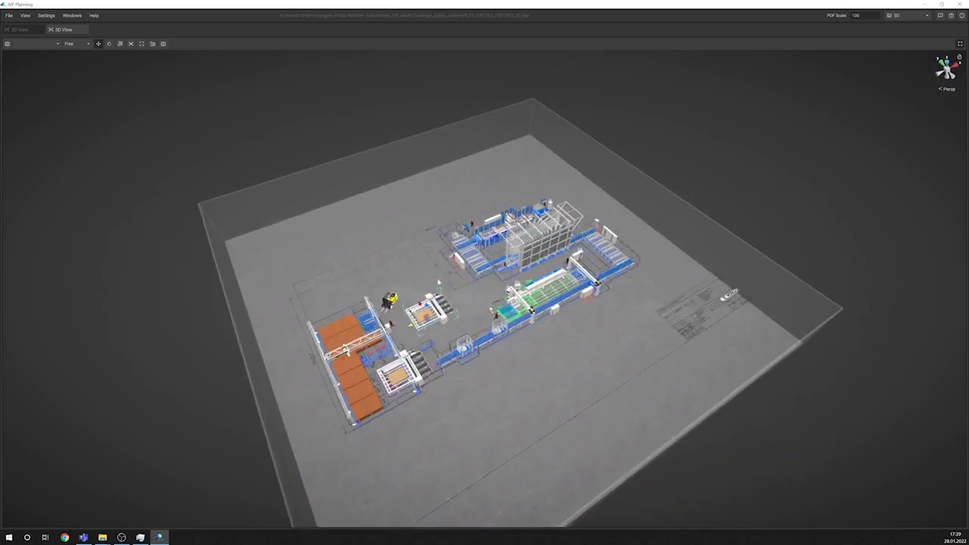
{"action": "scroll", "coordinate": [422, 288], "scroll_direction": "up", "scroll_amount": 4}
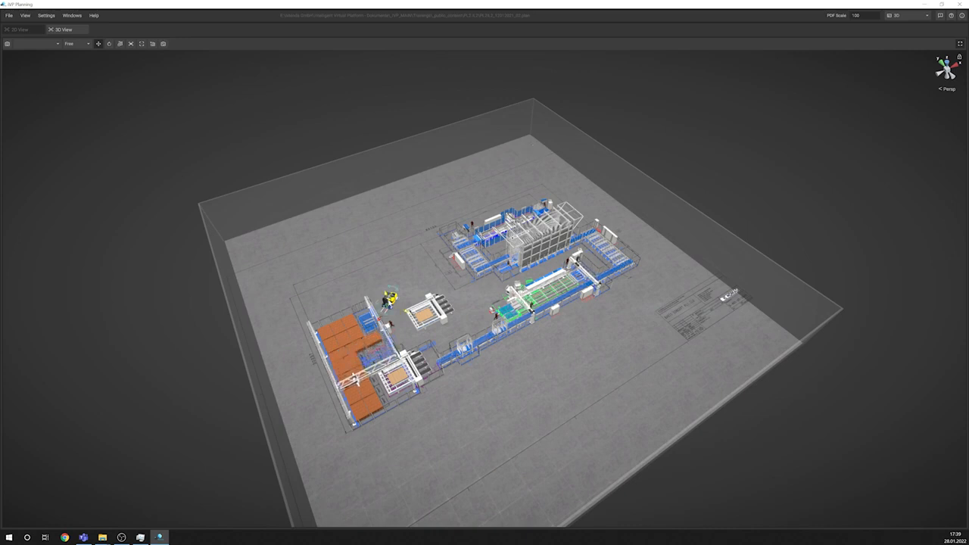
Step: Focus the 3D view on the forklift, return to the plant overview and focus on the free-standing saw beside it
{"action": "key", "text": "f"}
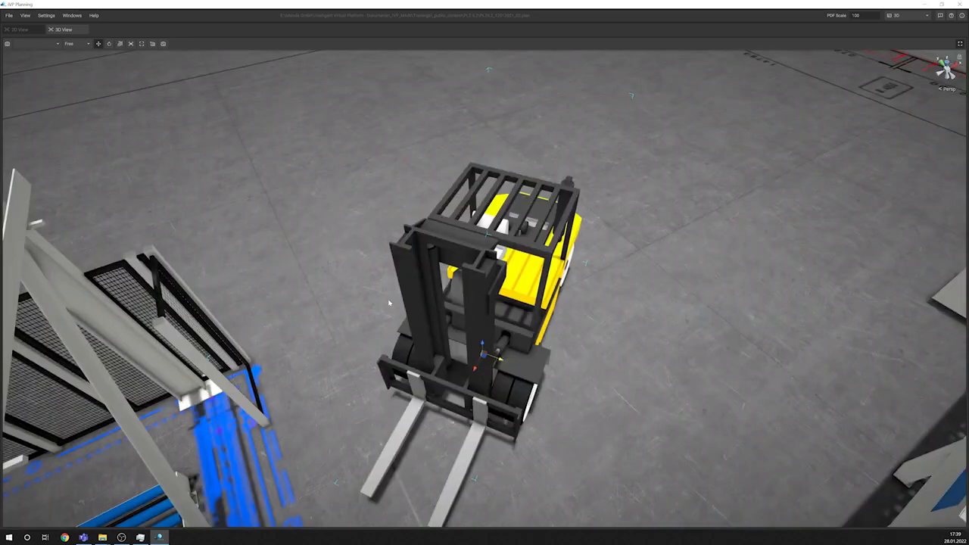
{"action": "key", "text": "a"}
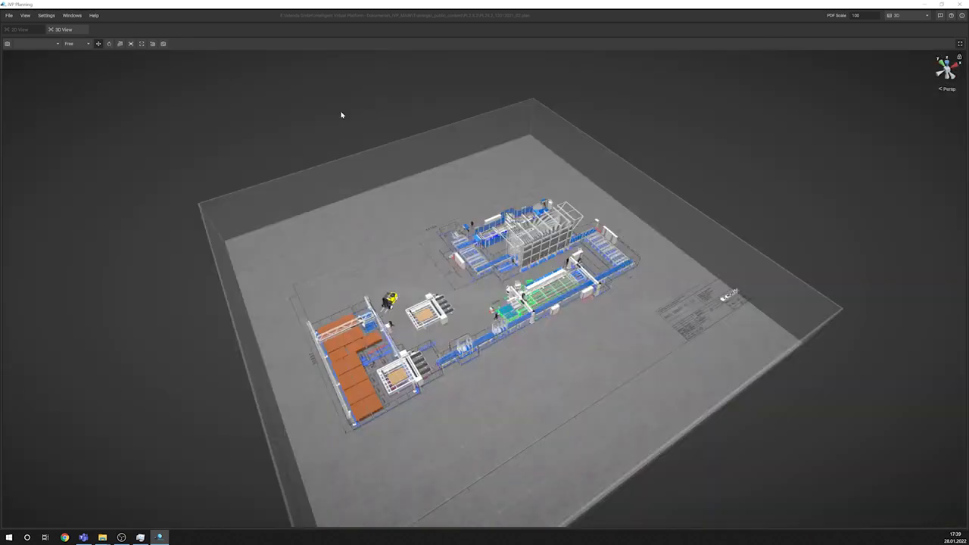
{"action": "middle_click_drag", "start_coordinate": [463, 209], "coordinate": [421, 199]}
{"action": "scroll", "coordinate": [421, 199], "scroll_direction": "up", "scroll_amount": 6}
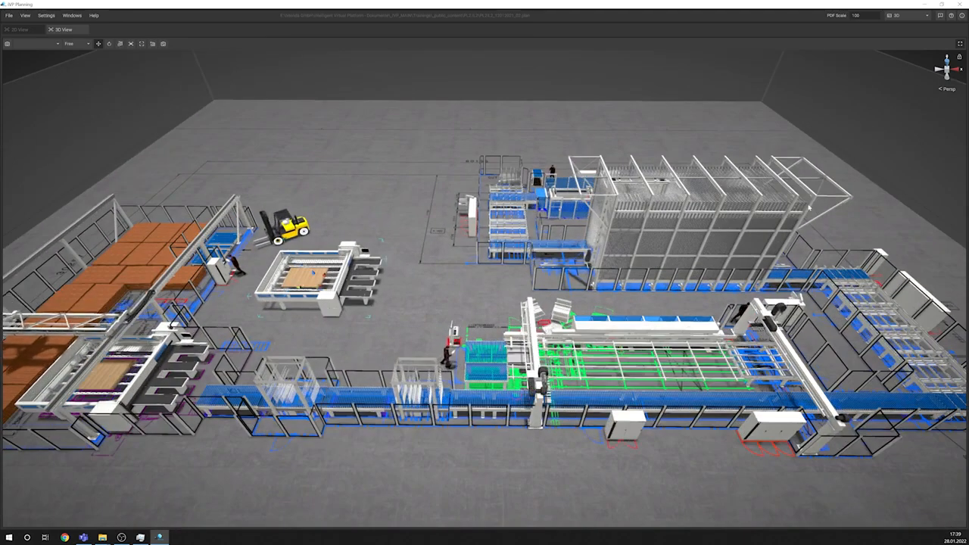
{"action": "key", "text": "f"}
Step: Compare the focused saw in isometric and perspective projection, ending in perspective
{"action": "left_click", "coordinate": [950, 90]}
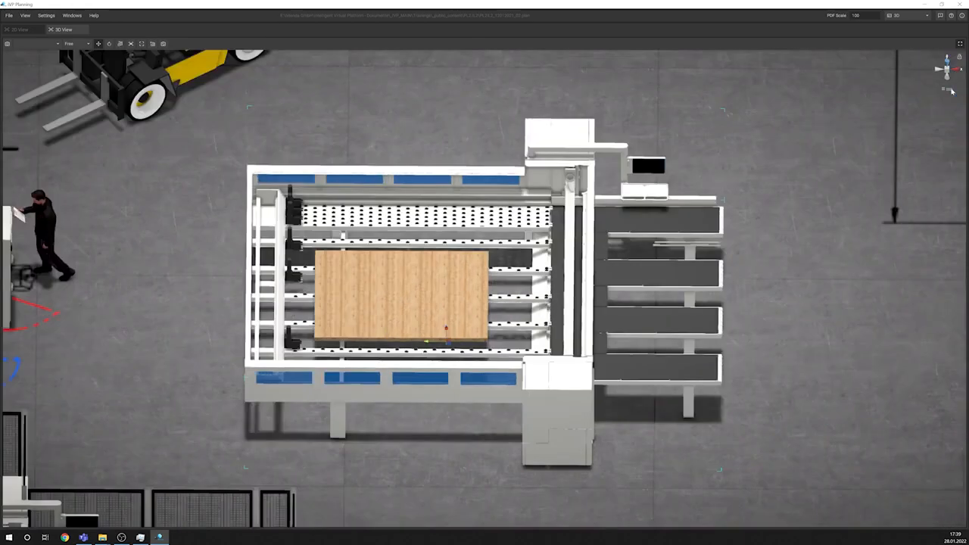
{"action": "left_click", "coordinate": [949, 89]}
{"action": "left_click", "coordinate": [943, 91]}
{"action": "left_click", "coordinate": [946, 89]}
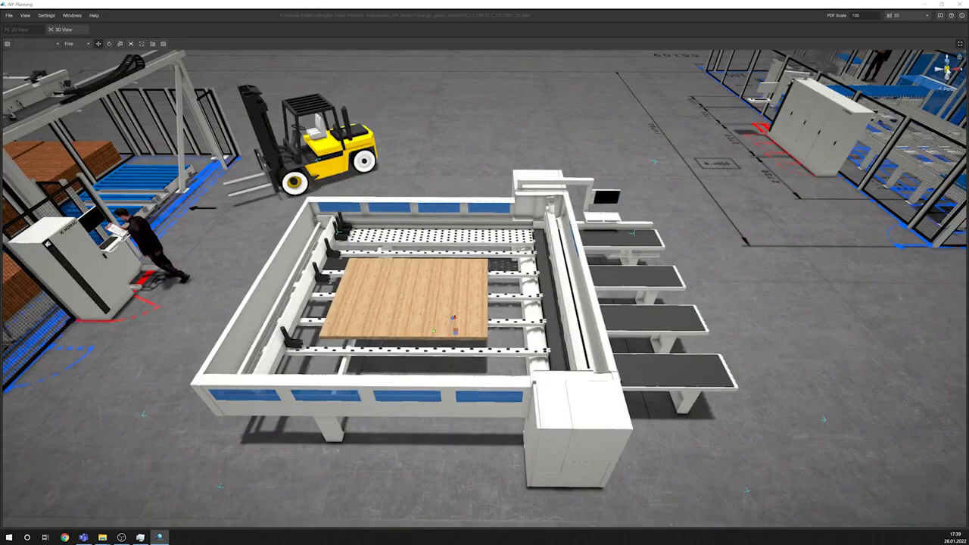
{"action": "left_click", "coordinate": [946, 90]}
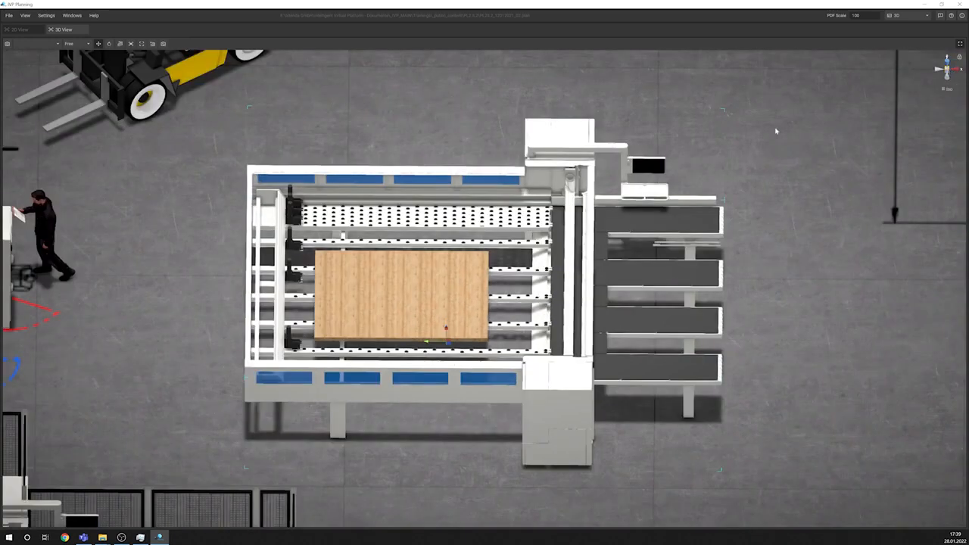
{"action": "left_click", "coordinate": [946, 89]}
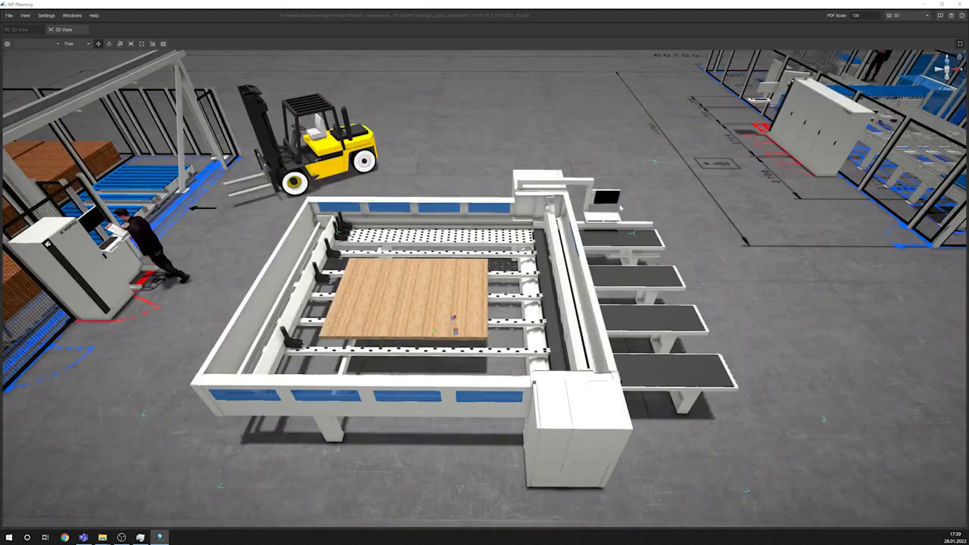
Step: Orbit around the free-standing saw and inspect the neighbouring saw and board stacks under the gantry
{"action": "middle_click_drag", "start_coordinate": [620, 206], "coordinate": [886, 95]}
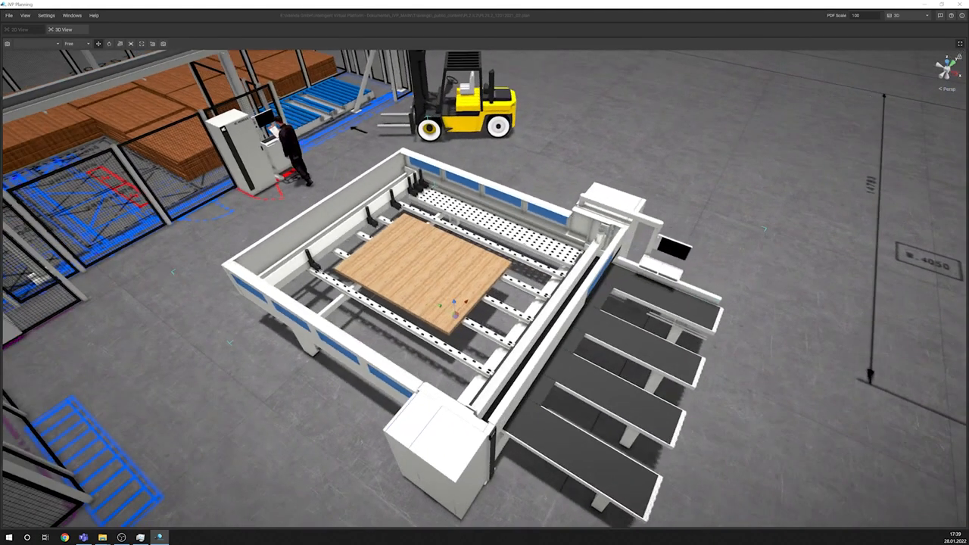
{"action": "middle_click_drag", "start_coordinate": [739, 156], "coordinate": [653, 153]}
{"action": "middle_click_drag", "start_coordinate": [761, 116], "coordinate": [819, 112]}
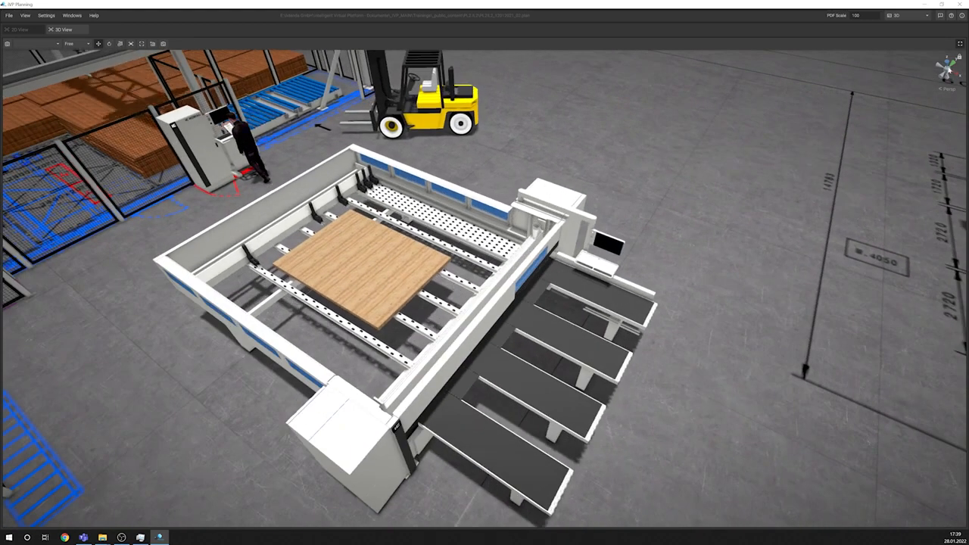
{"action": "middle_click_drag", "start_coordinate": [475, 195], "coordinate": [829, 276]}
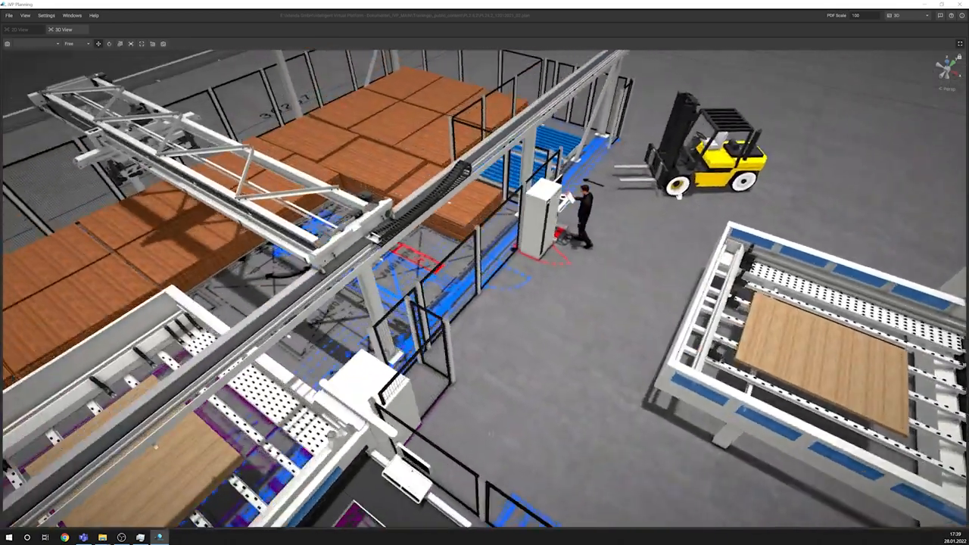
{"action": "middle_click_drag", "start_coordinate": [378, 254], "coordinate": [616, 203]}
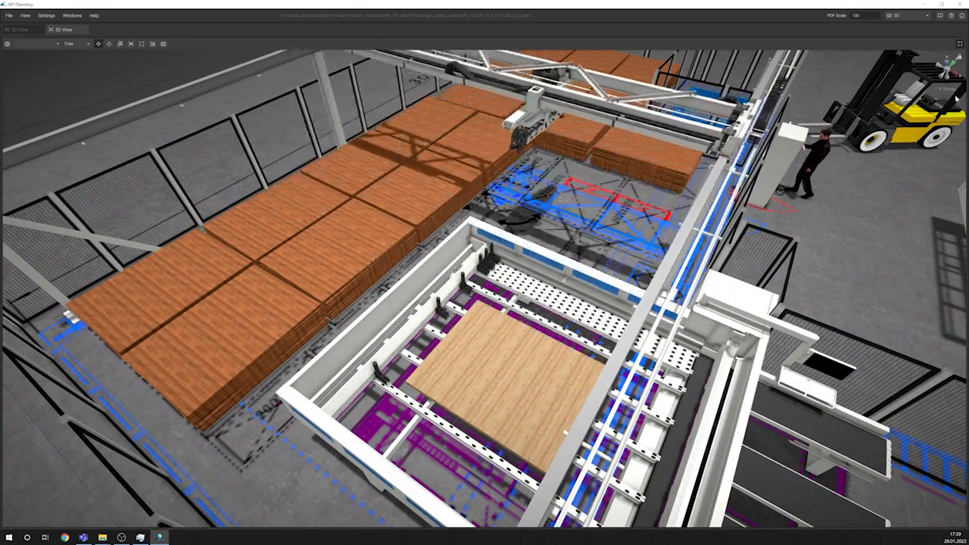
Step: Survey the whole plant from the opposite oblique angle and focus on the tall storage rack
{"action": "middle_click_drag", "start_coordinate": [830, 151], "coordinate": [700, 184]}
{"action": "middle_click_drag", "start_coordinate": [901, 155], "coordinate": [668, 179]}
{"action": "middle_click_drag", "start_coordinate": [768, 182], "coordinate": [657, 177]}
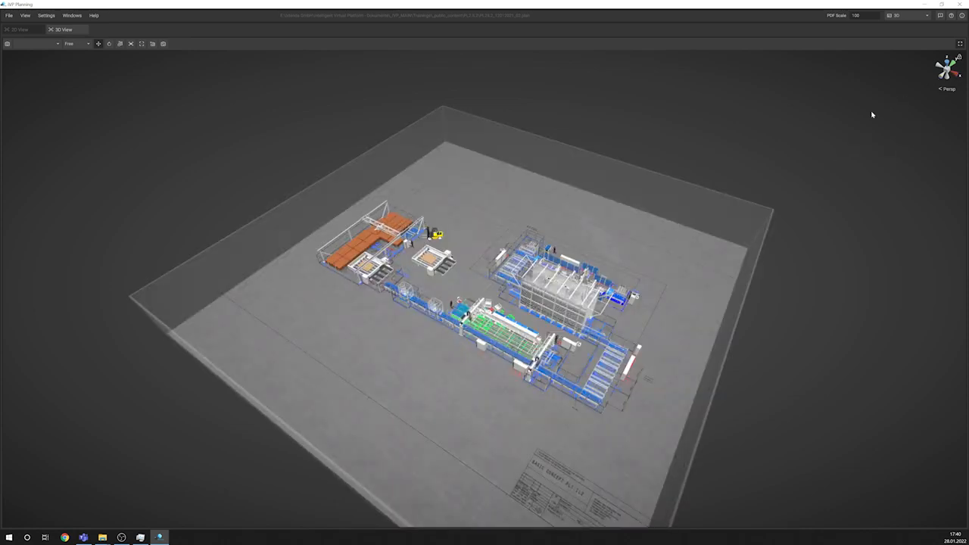
{"action": "double_click", "coordinate": [533, 291]}
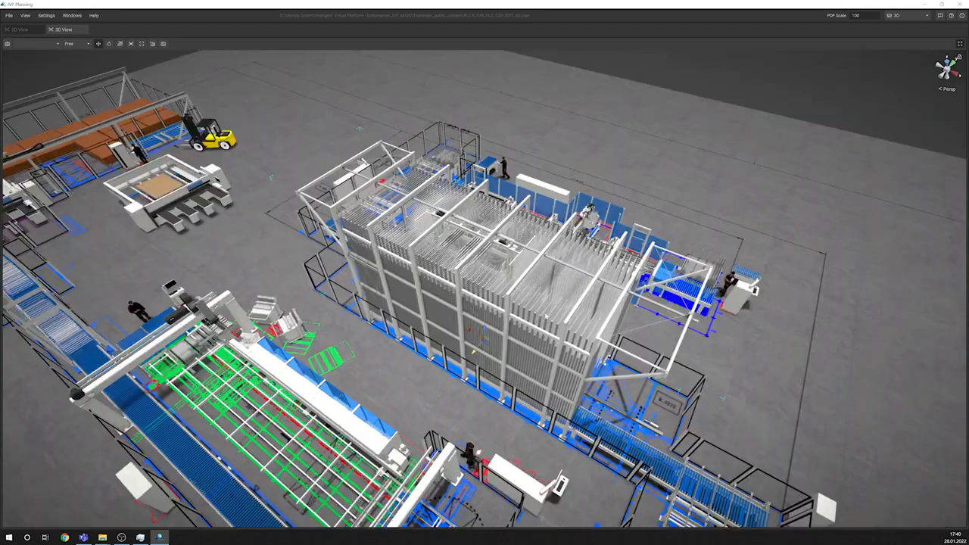
{"action": "middle_click_drag", "start_coordinate": [533, 292], "coordinate": [636, 261]}
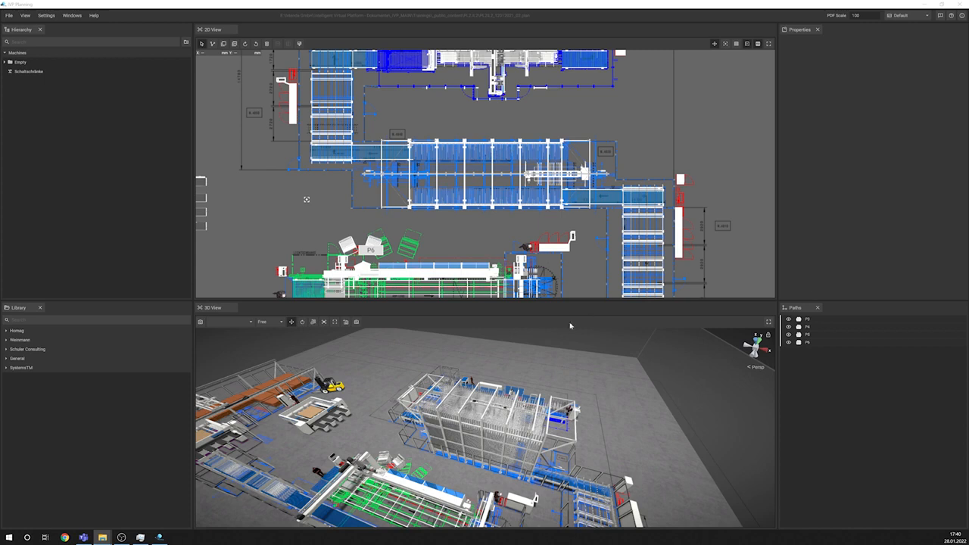
Step: Expand the Empty group in the hierarchy and examine its HR and Schaltschränke subgroups, selecting all control cabinets together
{"action": "left_click", "coordinate": [6, 62]}
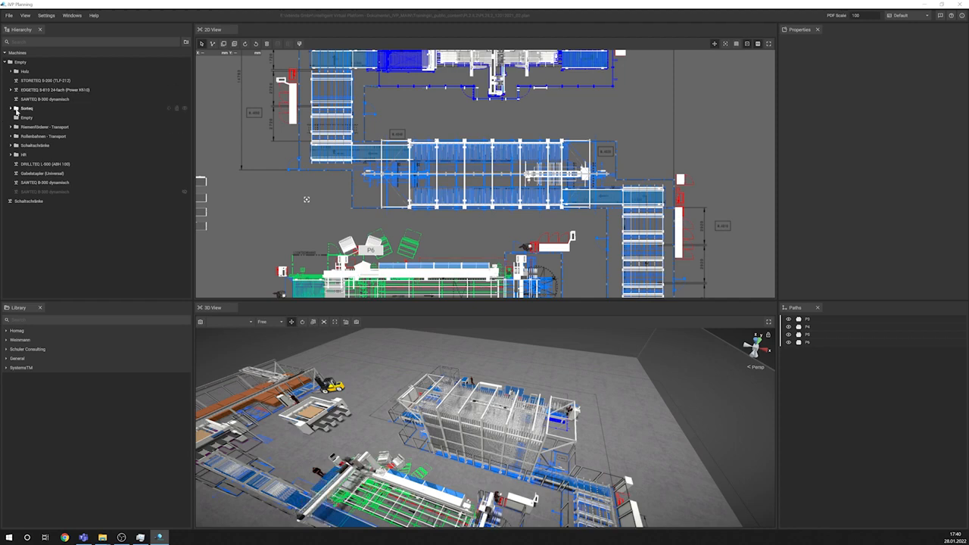
{"action": "middle_click_drag", "start_coordinate": [423, 269], "coordinate": [508, 191]}
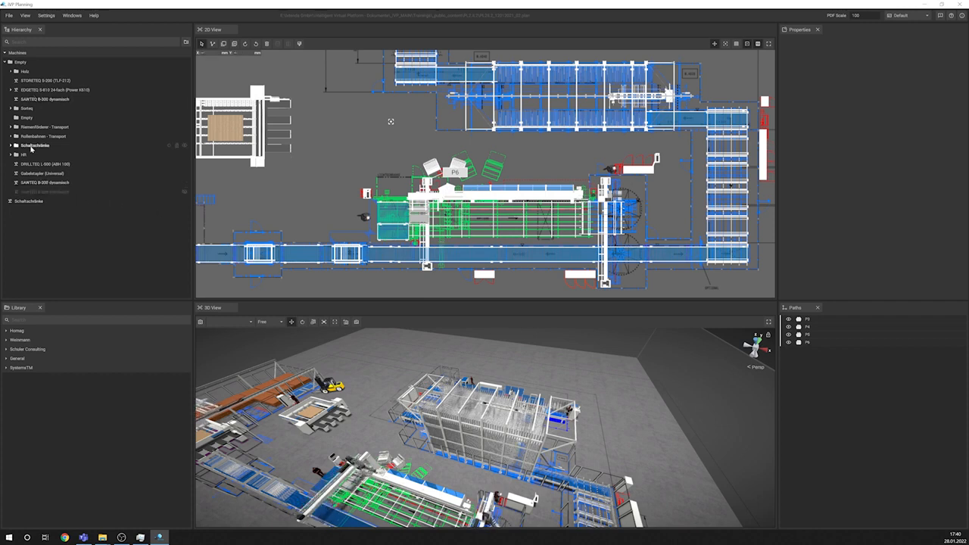
{"action": "left_click", "coordinate": [21, 155]}
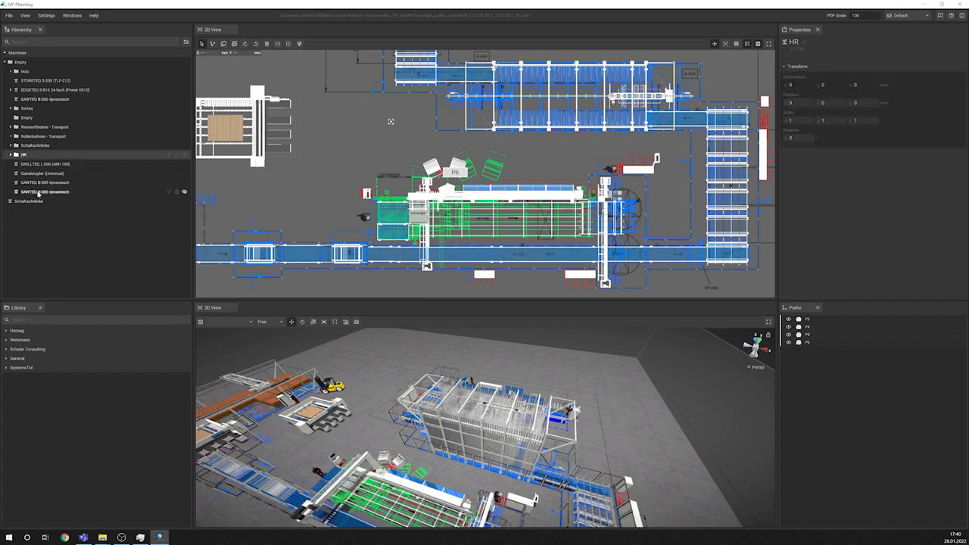
{"action": "left_click_drag", "start_coordinate": [38, 193], "coordinate": [16, 156]}
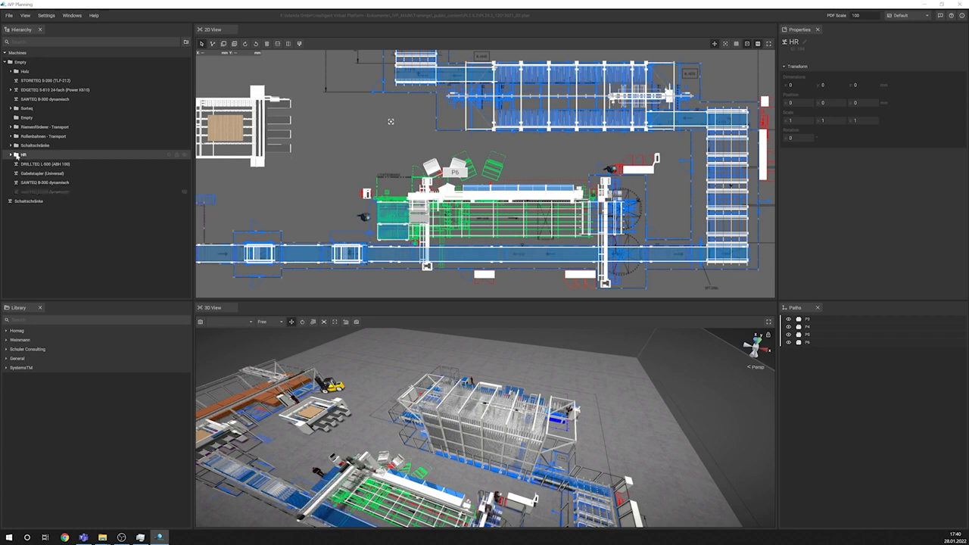
{"action": "left_click", "coordinate": [11, 145]}
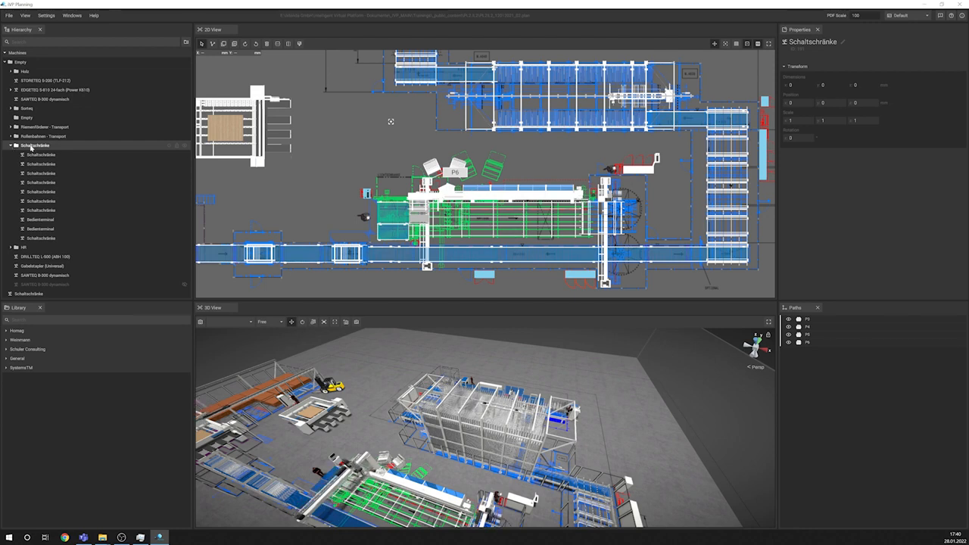
{"action": "double_click", "coordinate": [31, 148]}
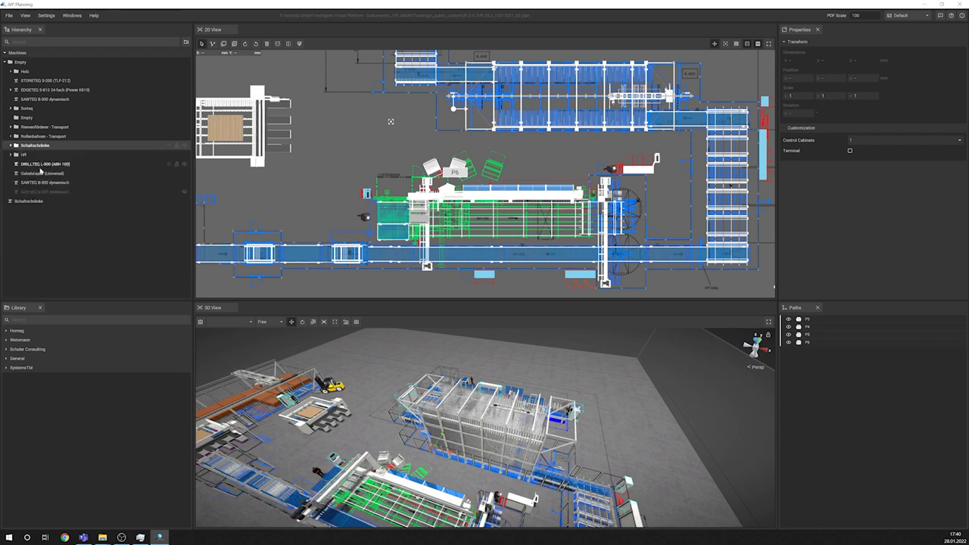
Step: Move the loose Schaltschränke machine into the Schaltschränke group and select that group with all its cabinets
{"action": "left_click", "coordinate": [31, 256]}
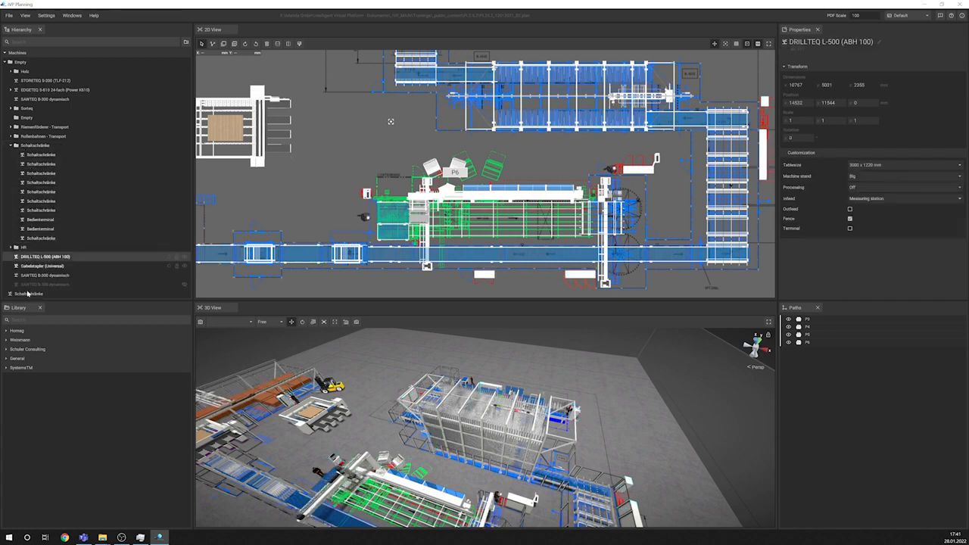
{"action": "left_click", "coordinate": [30, 284]}
{"action": "left_click", "coordinate": [26, 294]}
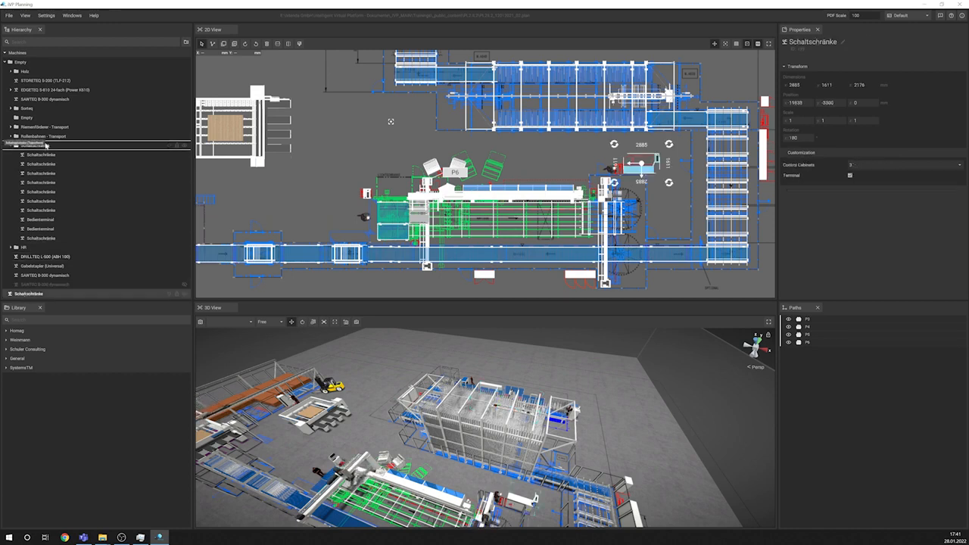
{"action": "left_click", "coordinate": [11, 145]}
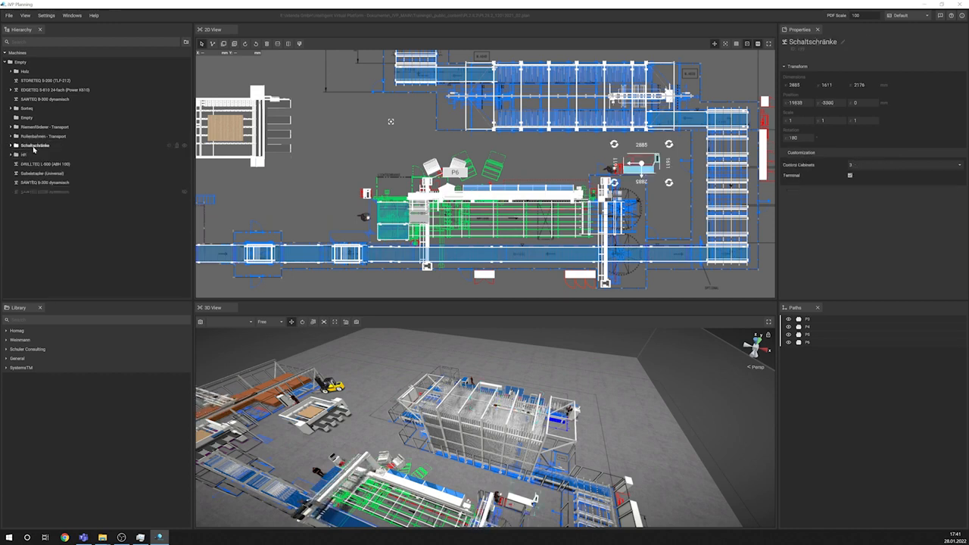
{"action": "left_click", "coordinate": [33, 146]}
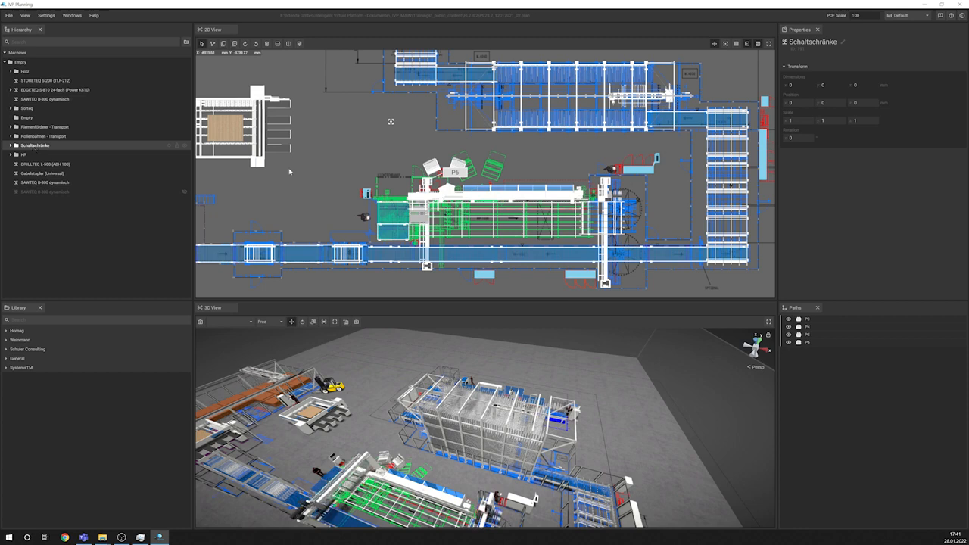
Step: Move the ROLLENBAHN (TFR-561) roller conveyor beside the storage rack to X 26600, Y 2800 in the 2D layout
{"action": "left_click", "coordinate": [47, 90]}
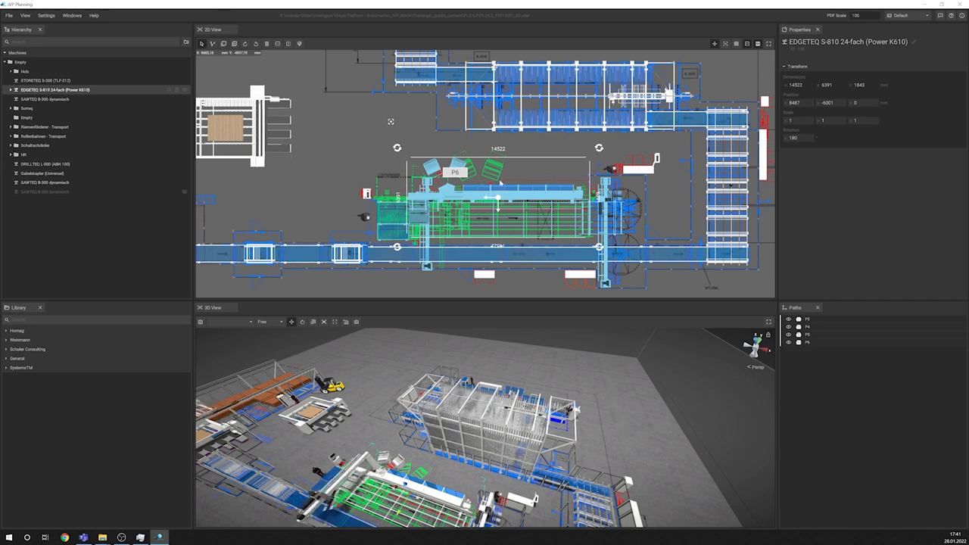
{"action": "left_click", "coordinate": [689, 119]}
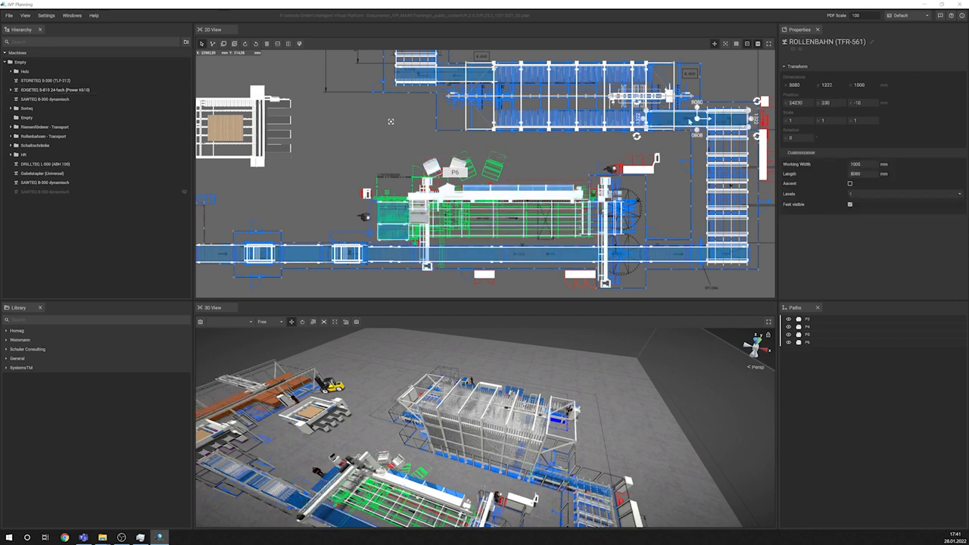
{"action": "left_click_drag", "start_coordinate": [690, 120], "coordinate": [727, 85]}
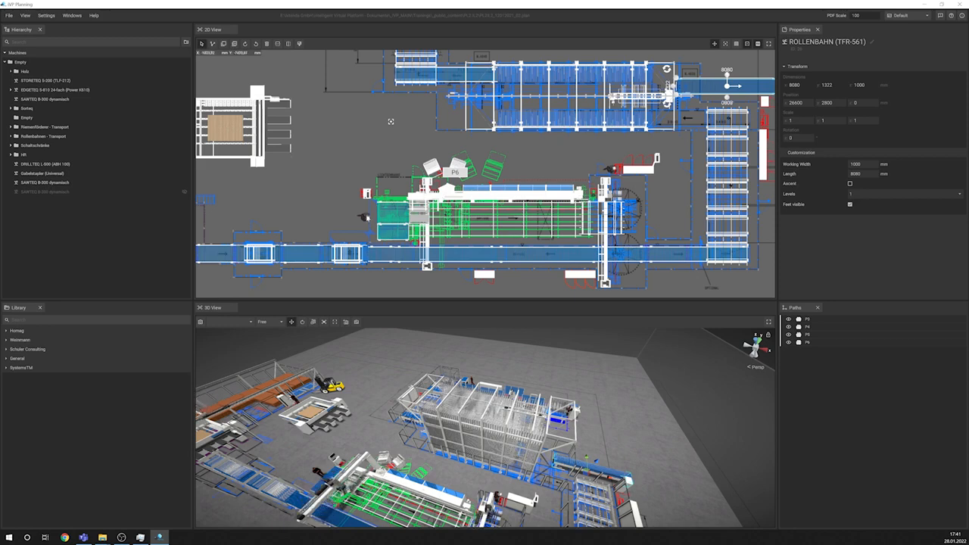
{"action": "middle_click_drag", "start_coordinate": [368, 216], "coordinate": [353, 183]}
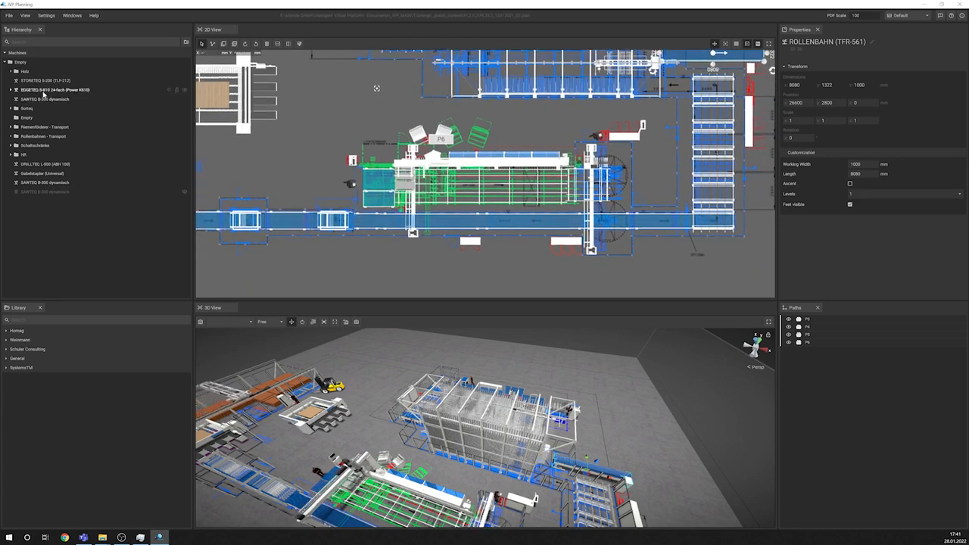
Step: Take the Riemenförderer (TFZ-531), one LOOPTEQ C-500 and the ROLLENBAHN (TFR-561) out of the EDGETEQ S-810 group and shift the EDGETEQ slightly
{"action": "left_click", "coordinate": [43, 92]}
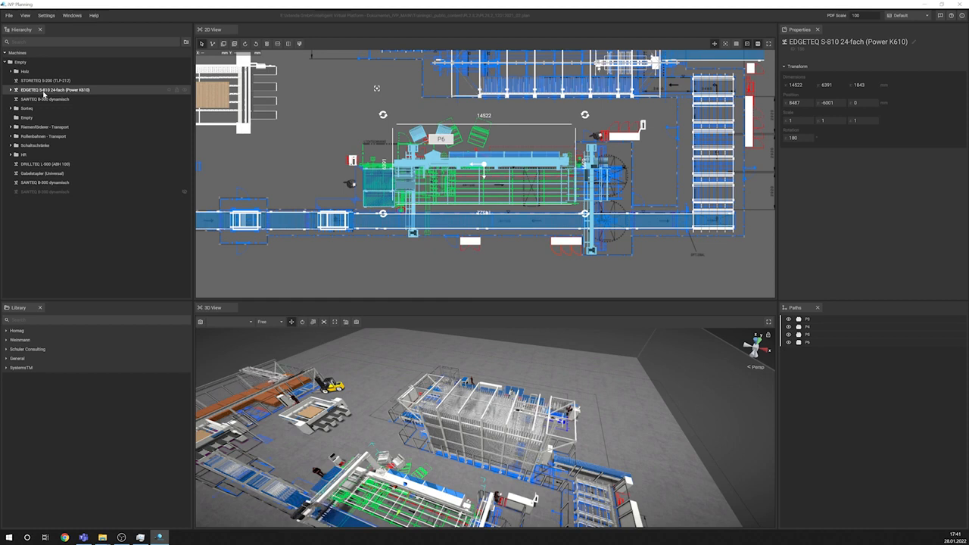
{"action": "left_click", "coordinate": [11, 90]}
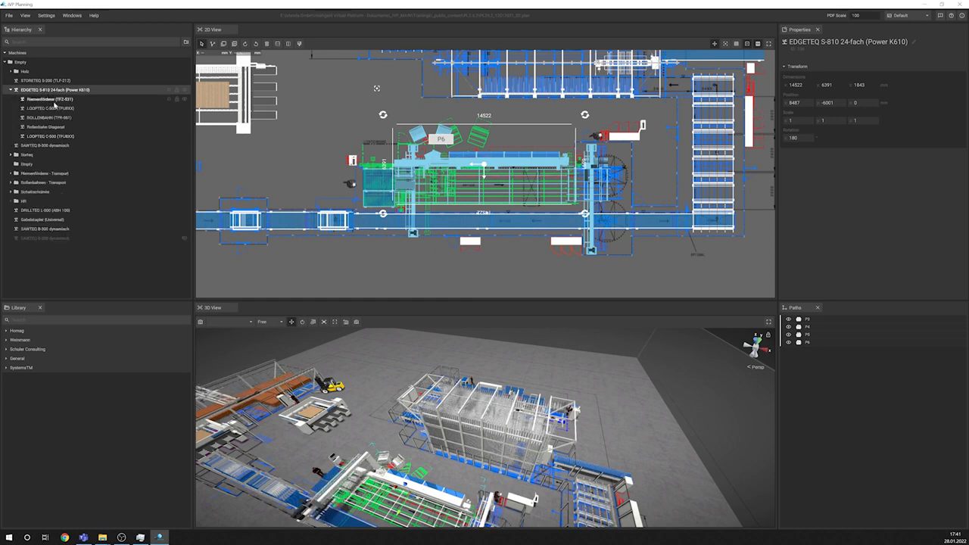
{"action": "mouse_move", "coordinate": [53, 100]}
{"action": "left_mouse_down"}
{"action": "mouse_move", "coordinate": [46, 86]}
{"action": "mouse_move", "coordinate": [47, 105]}
{"action": "left_mouse_up"}
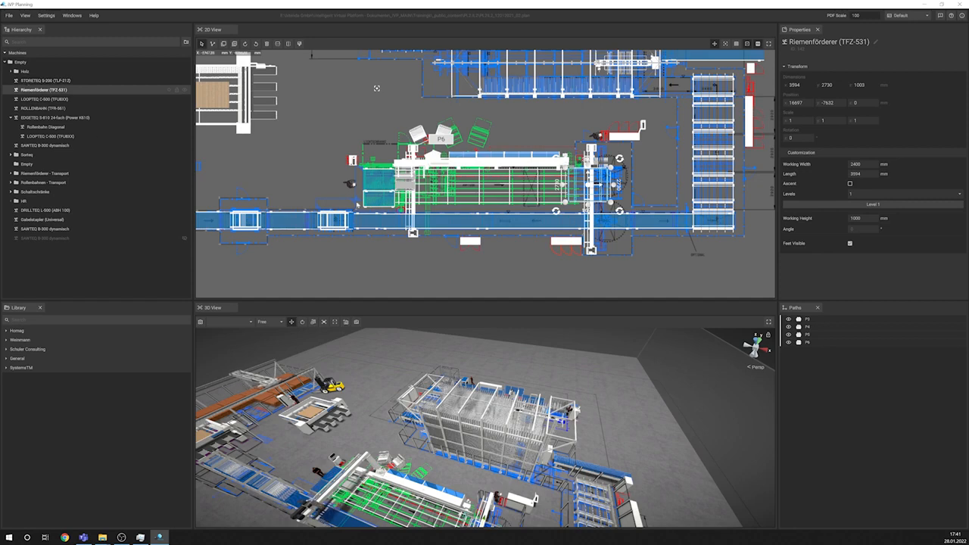
{"action": "left_click", "coordinate": [53, 117]}
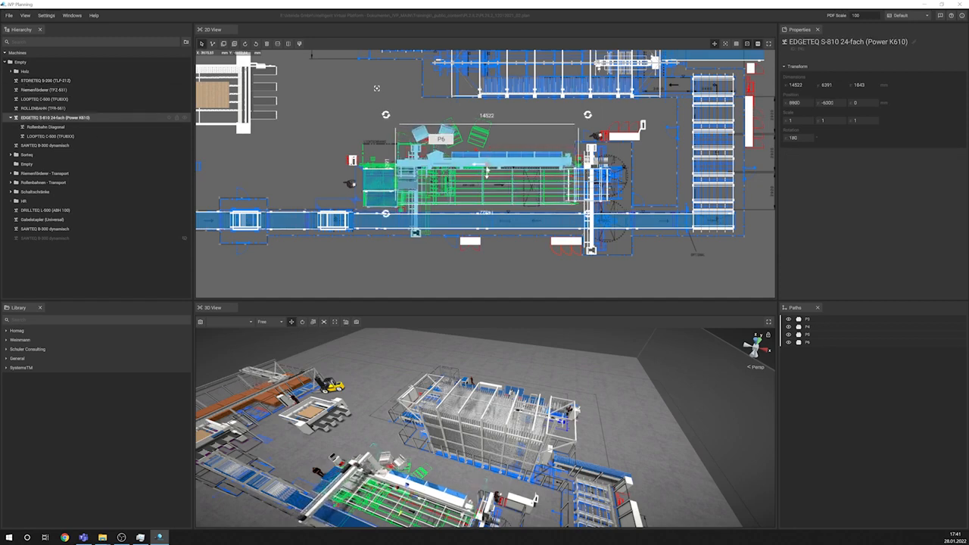
Step: Move the EDGETEQ S-810 alone below the conveyor line, to Y -14100, and return it to its place in the layout
{"action": "left_click_drag", "start_coordinate": [486, 173], "coordinate": [486, 277]}
{"action": "middle_click_drag", "start_coordinate": [470, 271], "coordinate": [456, 129]}
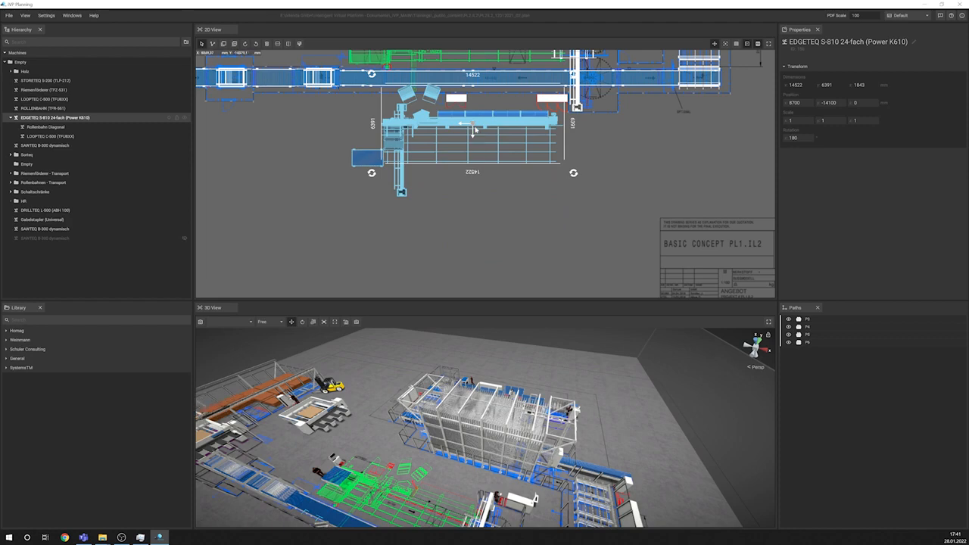
{"action": "left_click_drag", "start_coordinate": [474, 130], "coordinate": [474, 175]}
{"action": "middle_click_drag", "start_coordinate": [470, 91], "coordinate": [470, 162]}
{"action": "left_click_drag", "start_coordinate": [474, 242], "coordinate": [469, 97]}
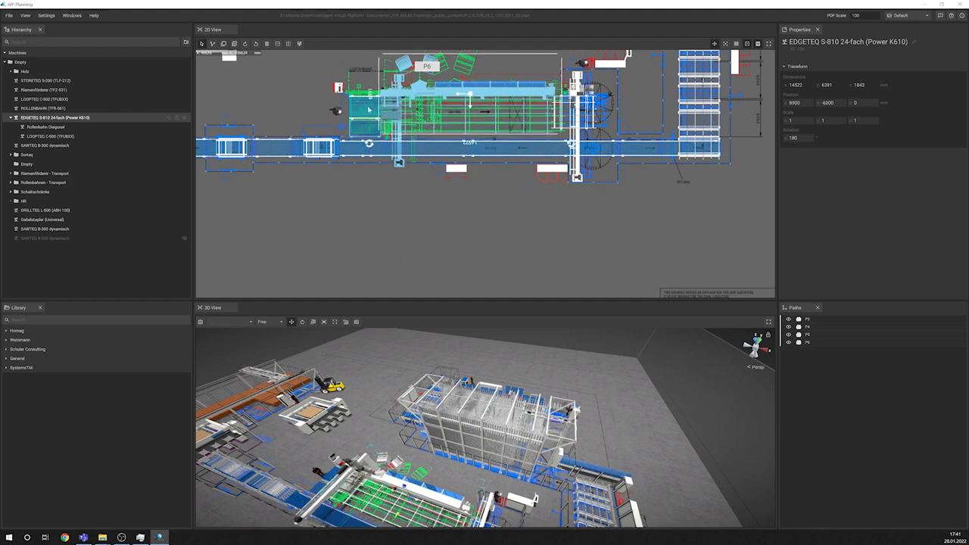
Step: Place the Riemenförderer (TFZ-531), LOOPTEQ C-500 and ROLLENBAHN (TFR-561) back in the EDGETEQ S-810 group and collapse the group
{"action": "left_click", "coordinate": [362, 104]}
{"action": "left_click", "coordinate": [573, 108], "text": "ctrl"}
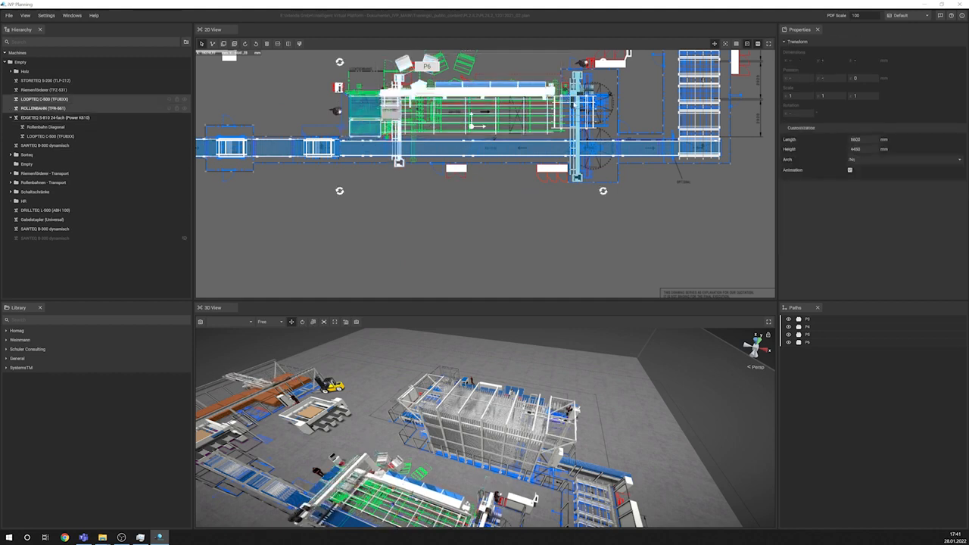
{"action": "left_click", "coordinate": [585, 80], "text": "ctrl"}
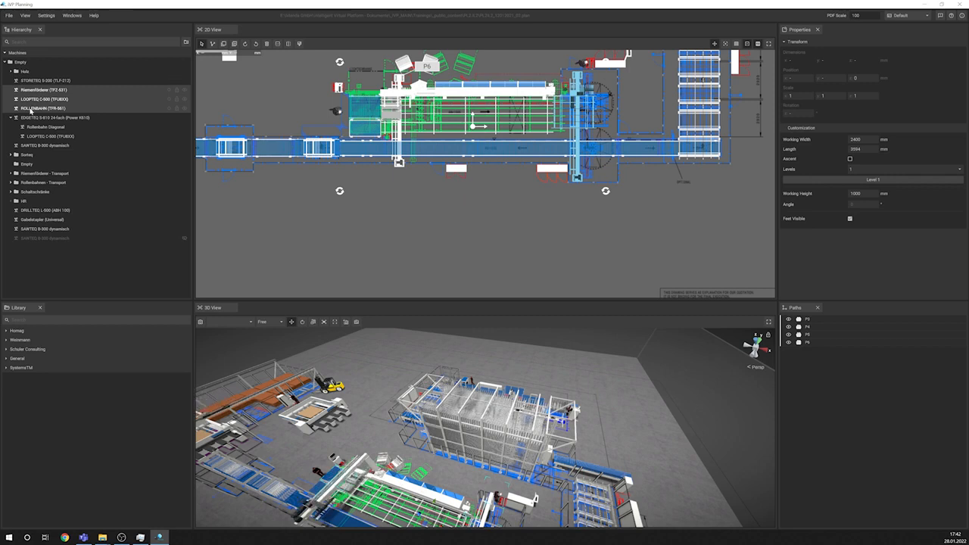
{"action": "left_click_drag", "start_coordinate": [30, 110], "coordinate": [38, 118]}
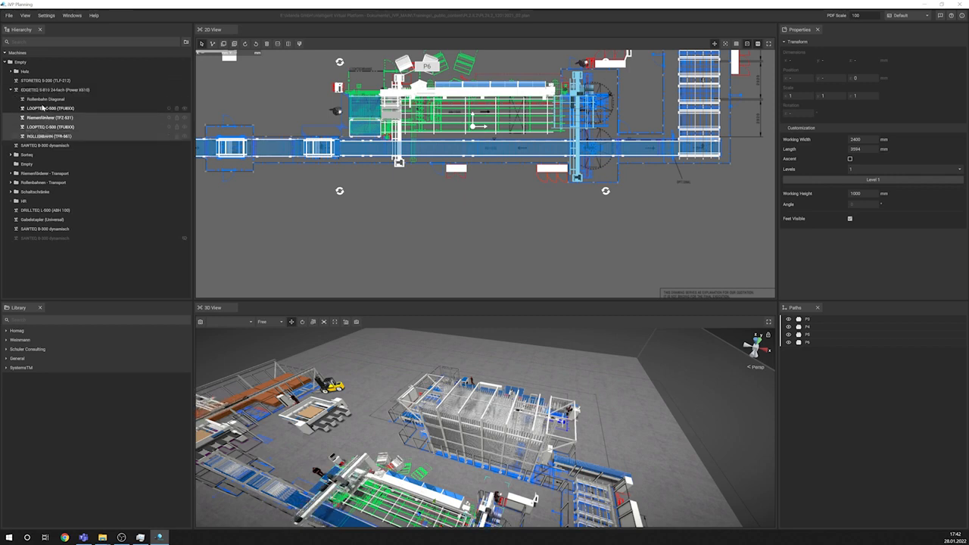
{"action": "left_click", "coordinate": [11, 91]}
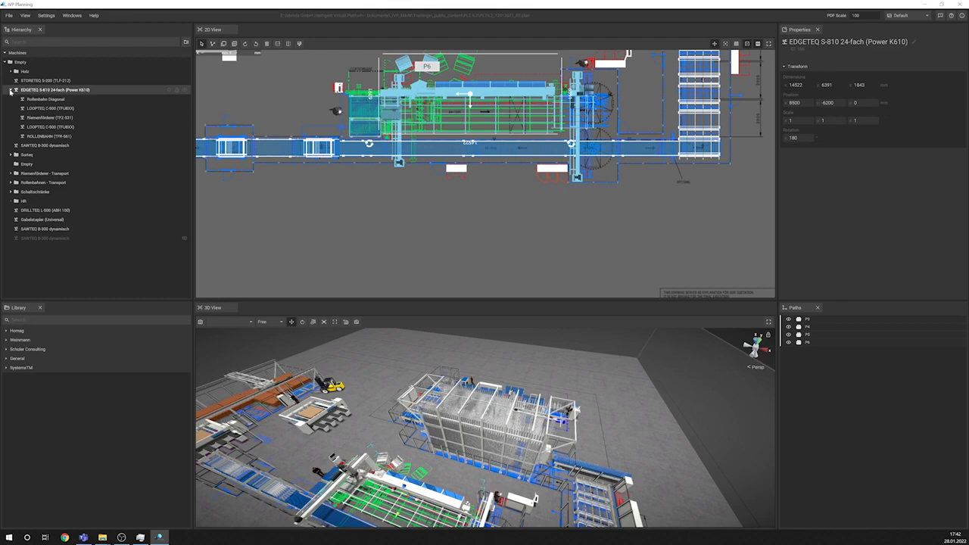
{"action": "left_click", "coordinate": [10, 90]}
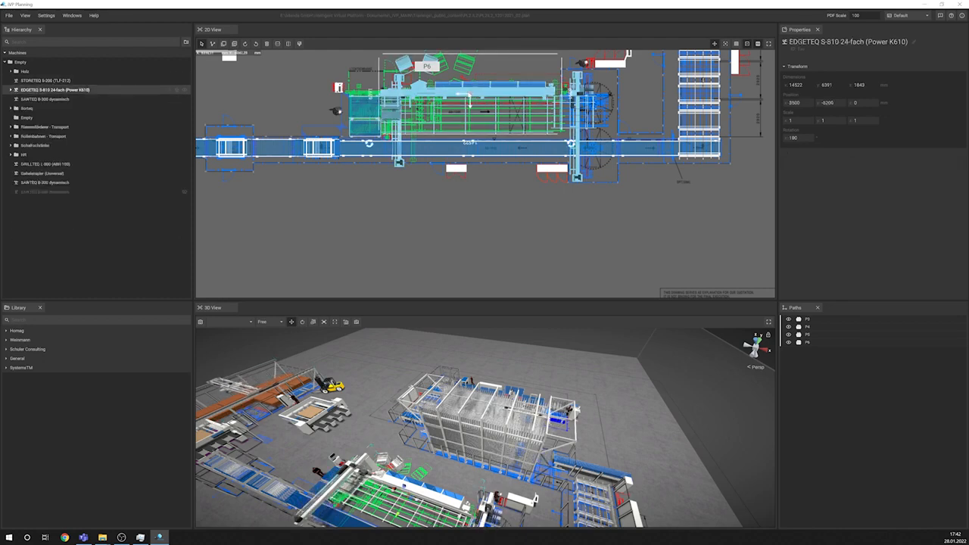
Step: Shift the regrouped EDGETEQ S-810 with all its attached machines to X 9100, Y -5800 in the 2D layout
{"action": "mouse_move", "coordinate": [468, 96]}
{"action": "left_mouse_down"}
{"action": "mouse_move", "coordinate": [481, 213]}
{"action": "mouse_move", "coordinate": [470, 86]}
{"action": "mouse_move", "coordinate": [472, 100]}
{"action": "left_mouse_up"}
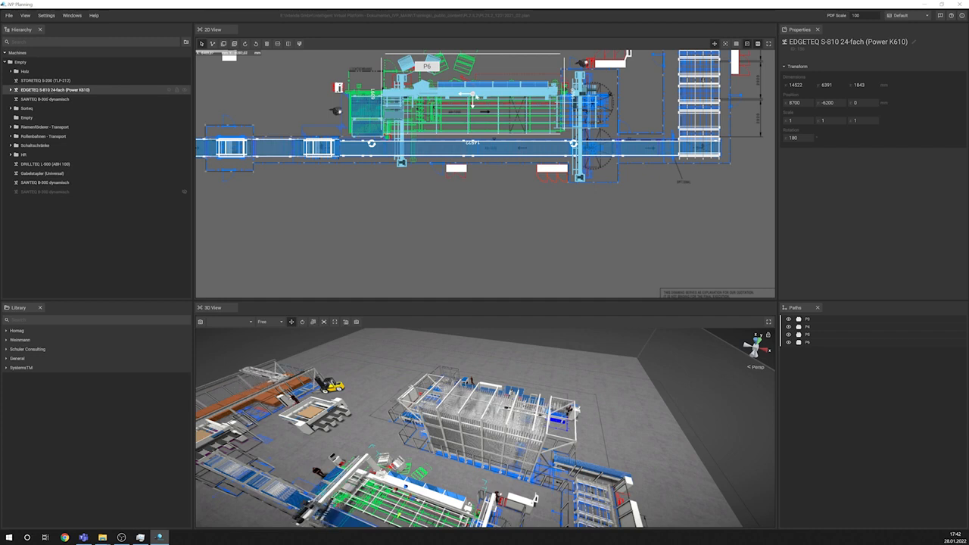
{"action": "left_click_drag", "start_coordinate": [472, 101], "coordinate": [472, 92]}
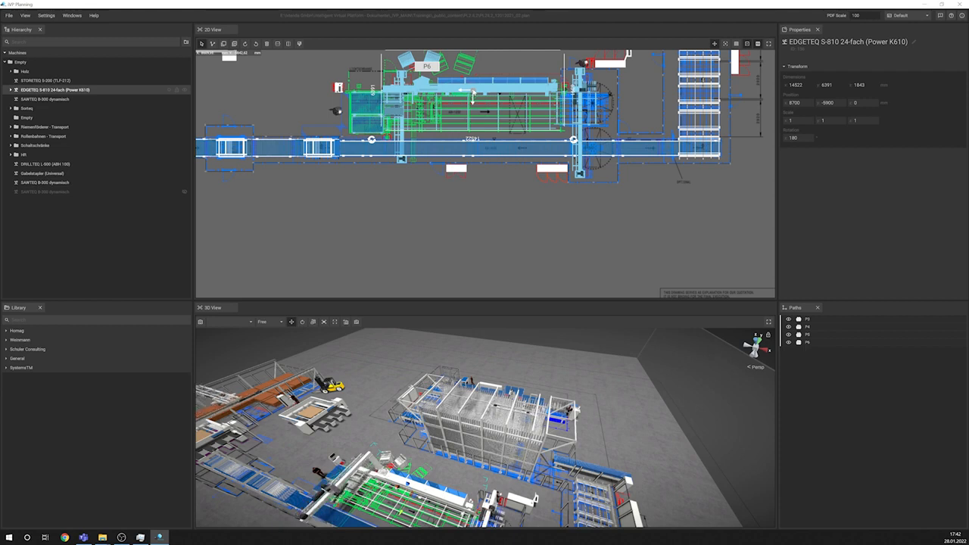
{"action": "left_click_drag", "start_coordinate": [472, 94], "coordinate": [479, 91]}
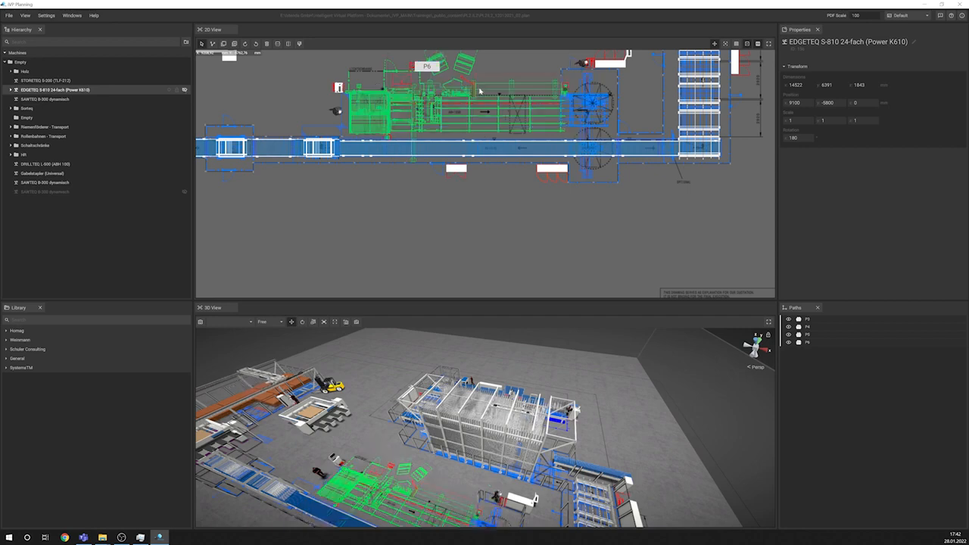
Step: Make the hidden EDGETEQ S-810 group visible and toggle its lock on and off
{"action": "key", "text": "h"}
{"action": "key", "text": "l"}
{"action": "key", "text": "l"}
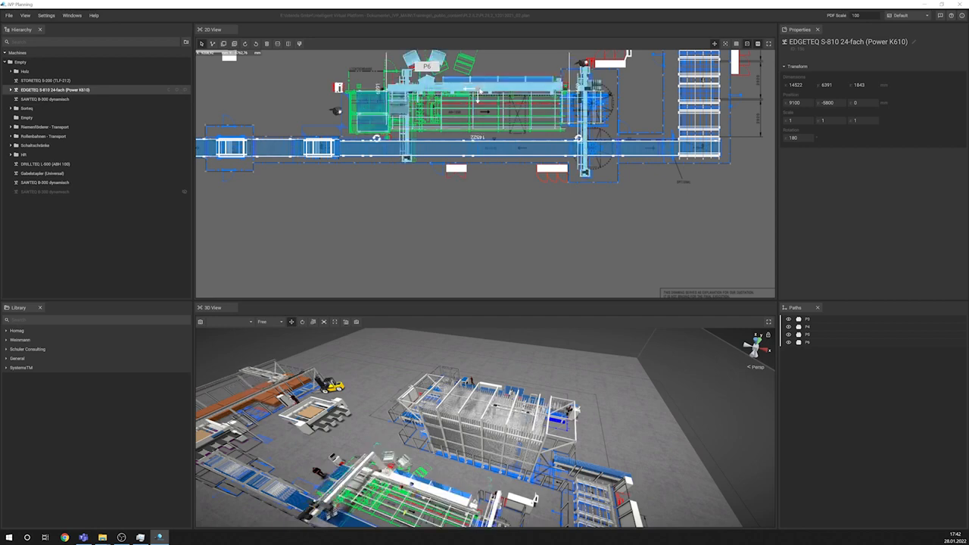
Step: Reposition the EDGETEQ S-810 group slightly above the conveyor line in the 2D layout and clear the selection
{"action": "mouse_move", "coordinate": [480, 92]}
{"action": "left_mouse_down"}
{"action": "mouse_move", "coordinate": [484, 128]}
{"action": "mouse_move", "coordinate": [515, 188]}
{"action": "mouse_move", "coordinate": [463, 90]}
{"action": "mouse_move", "coordinate": [474, 96]}
{"action": "left_mouse_up"}
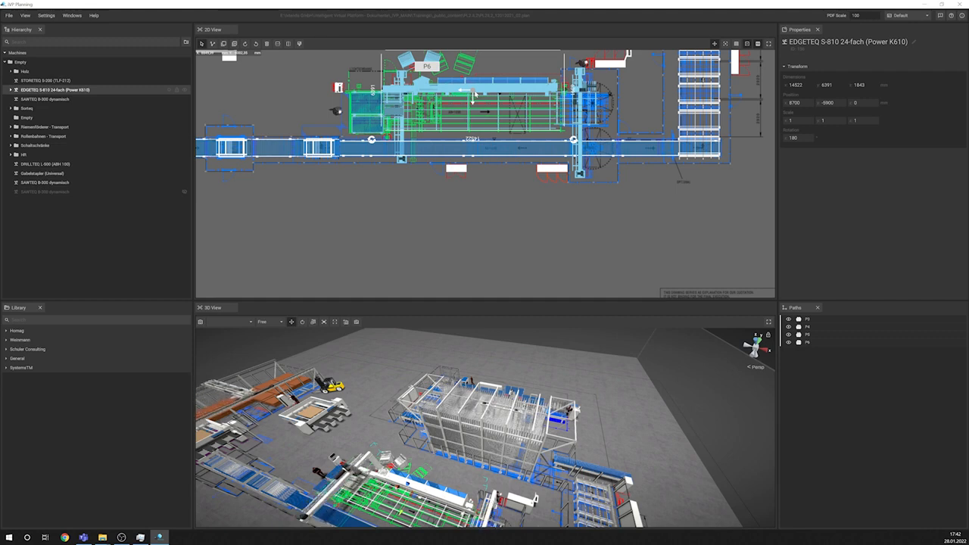
{"action": "left_click_drag", "start_coordinate": [473, 95], "coordinate": [480, 97]}
{"action": "left_click", "coordinate": [542, 243]}
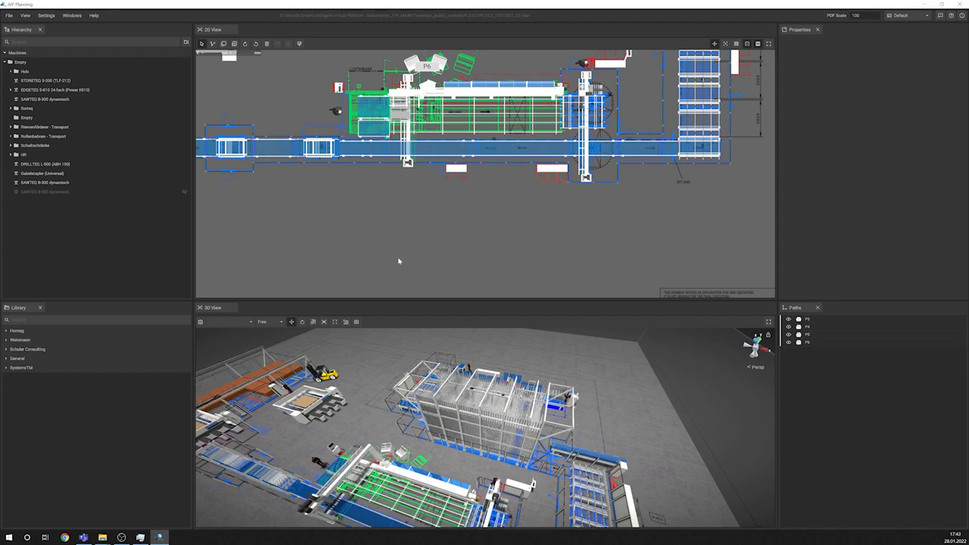
Step: Focus on the Gabelstapler (Universal) forklift and move it away from the storage to X -13300, Y 8500 in the 2D layout
{"action": "double_click", "coordinate": [319, 379]}
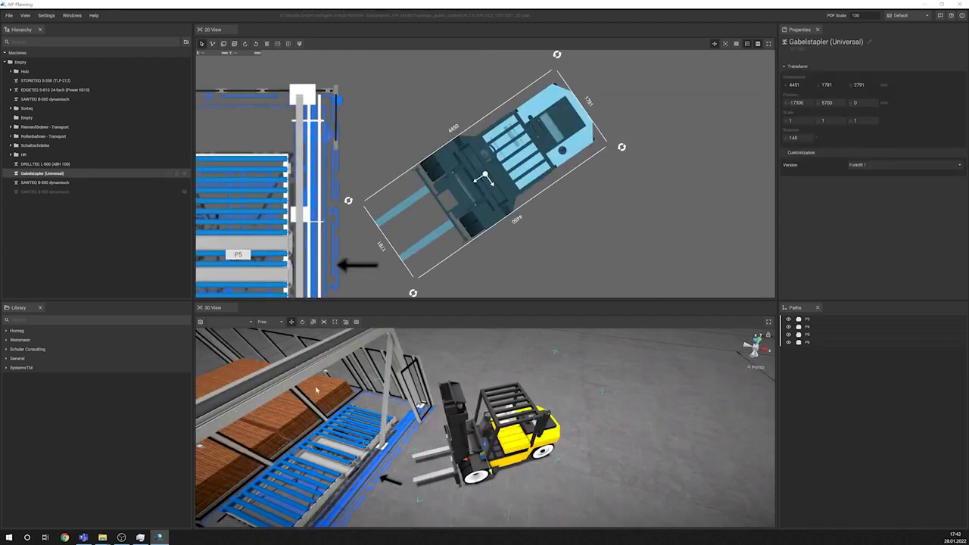
{"action": "scroll", "coordinate": [505, 174], "scroll_direction": "down", "scroll_amount": 5}
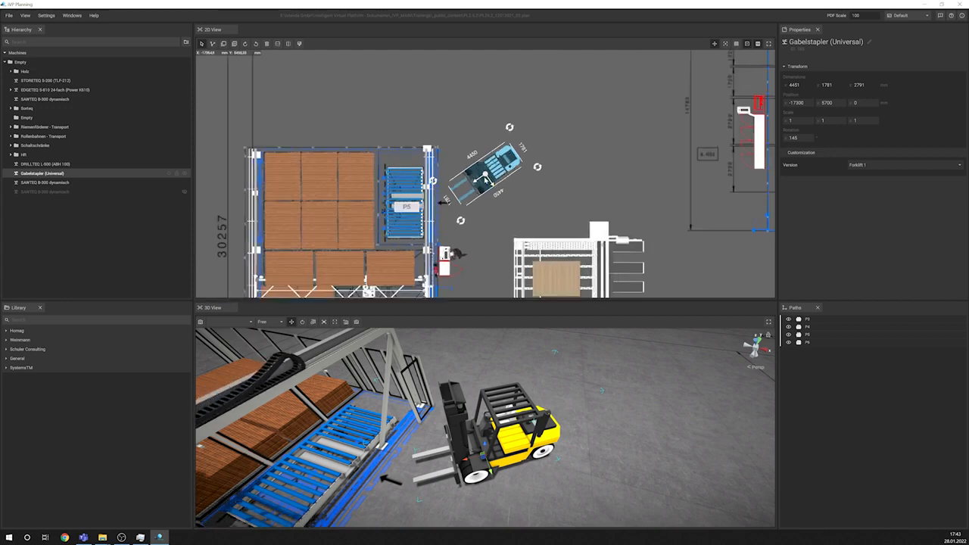
{"action": "left_click_drag", "start_coordinate": [488, 174], "coordinate": [555, 133]}
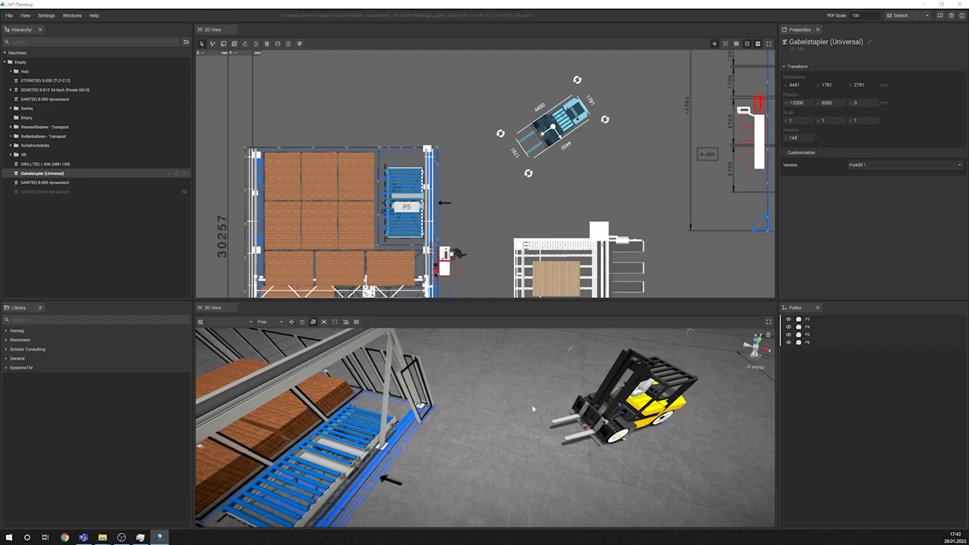
Step: Stretch the forklift freehand in the 3D view to a scale of about 3.09 in X and 2.76 in Y
{"action": "left_click_drag", "start_coordinate": [586, 427], "coordinate": [570, 429]}
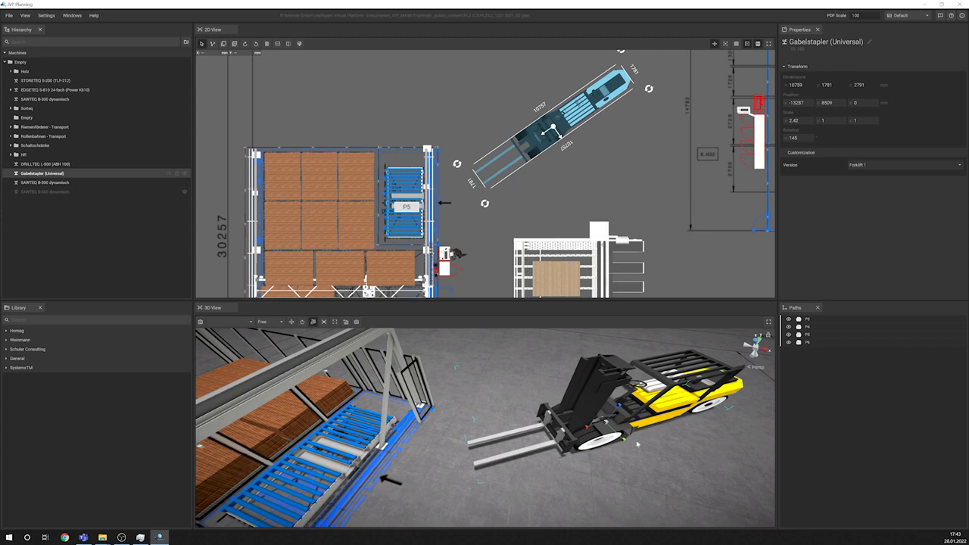
{"action": "left_click_drag", "start_coordinate": [637, 445], "coordinate": [641, 475]}
{"action": "left_click_drag", "start_coordinate": [588, 428], "coordinate": [578, 429]}
{"action": "middle_click_drag", "start_coordinate": [578, 430], "coordinate": [541, 405]}
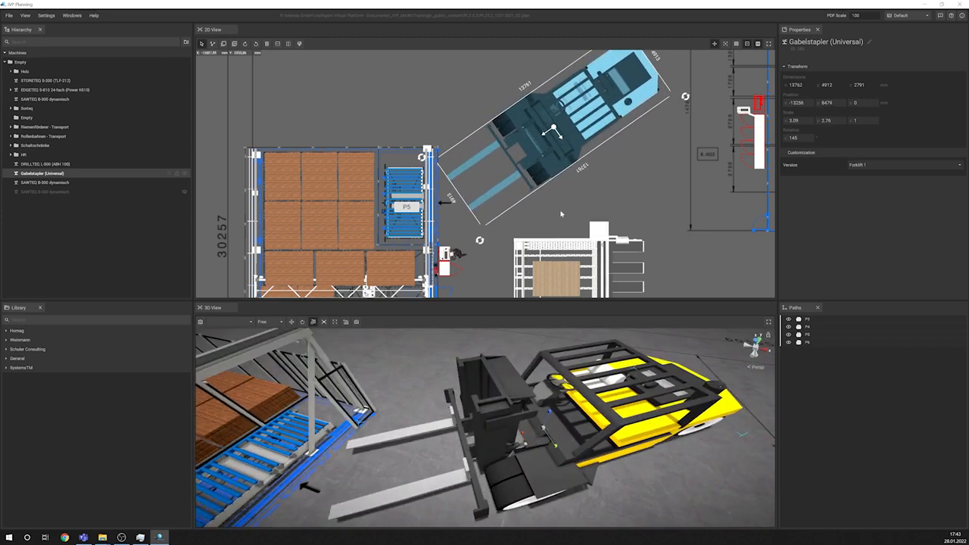
Step: Rotate the enlarged forklift to 40° and move it to X -15100, Y 13800 in the 2D layout
{"action": "scroll", "coordinate": [673, 235], "scroll_direction": "down", "scroll_amount": 2}
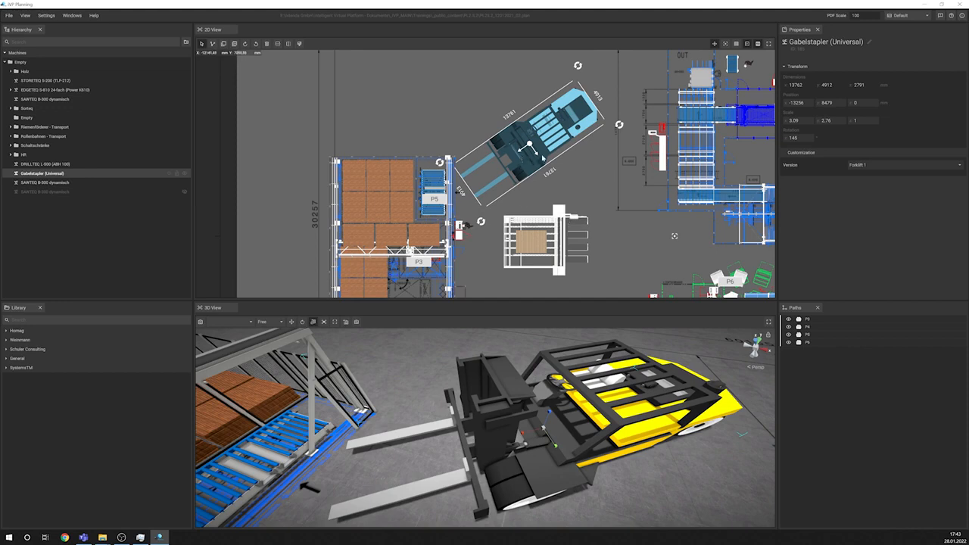
{"action": "left_click_drag", "start_coordinate": [532, 149], "coordinate": [524, 104]}
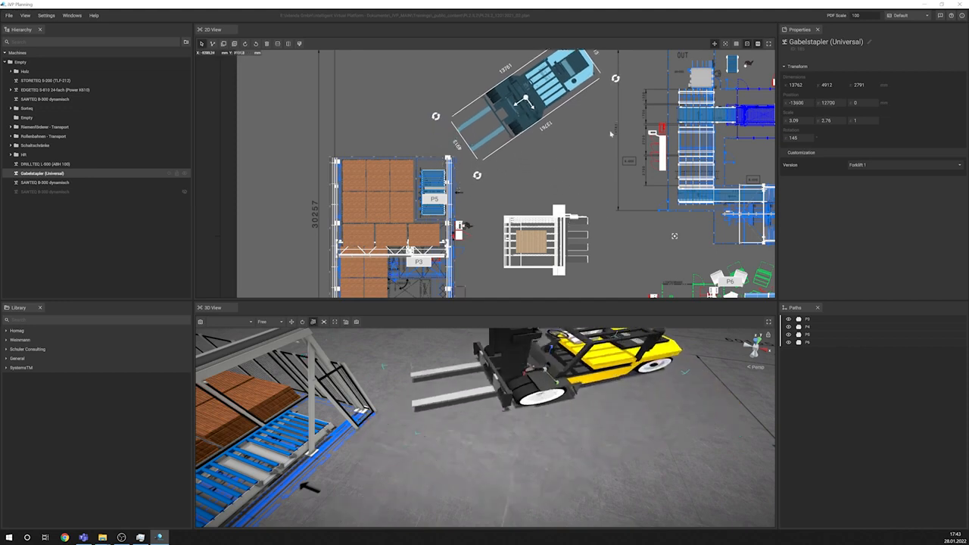
{"action": "middle_click_drag", "start_coordinate": [594, 53], "coordinate": [545, 128]}
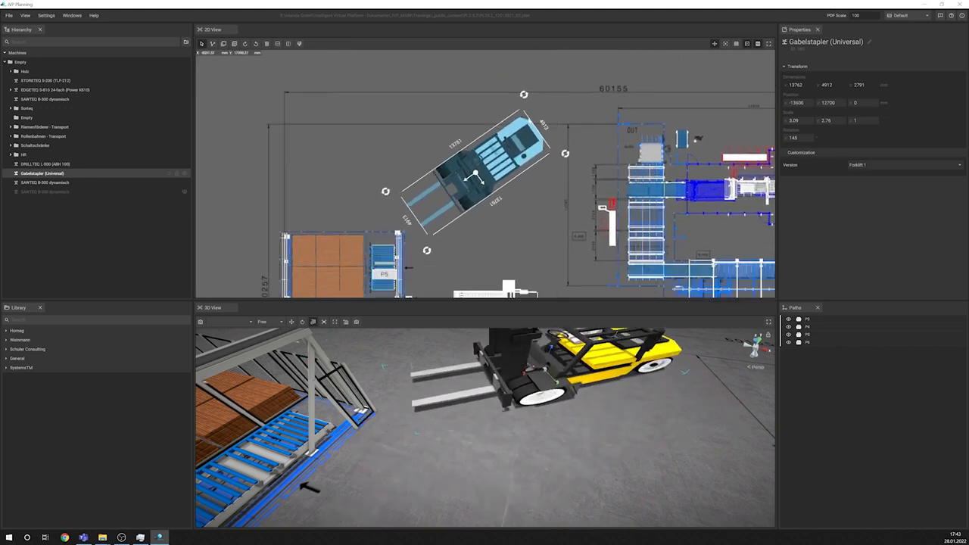
{"action": "left_click_drag", "start_coordinate": [523, 95], "coordinate": [384, 143]}
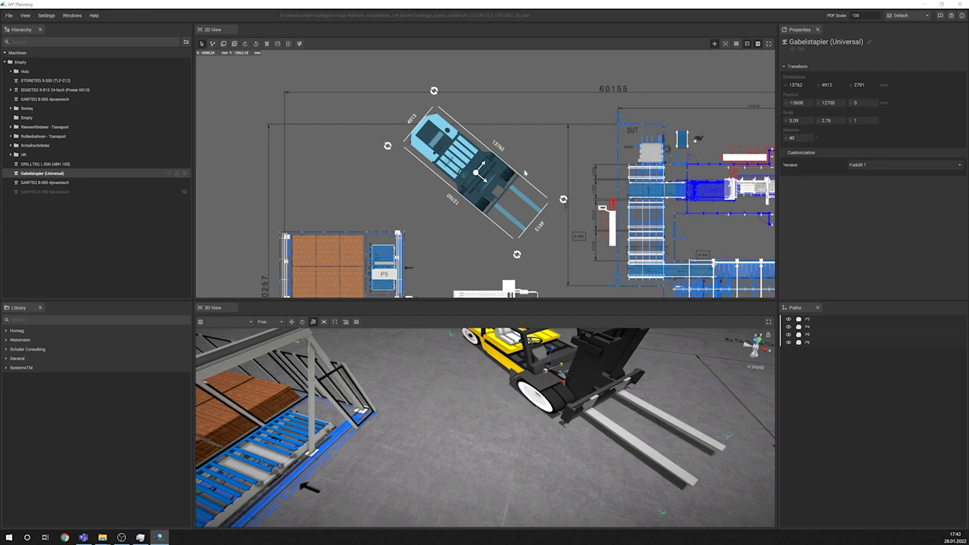
{"action": "left_click_drag", "start_coordinate": [463, 174], "coordinate": [447, 161]}
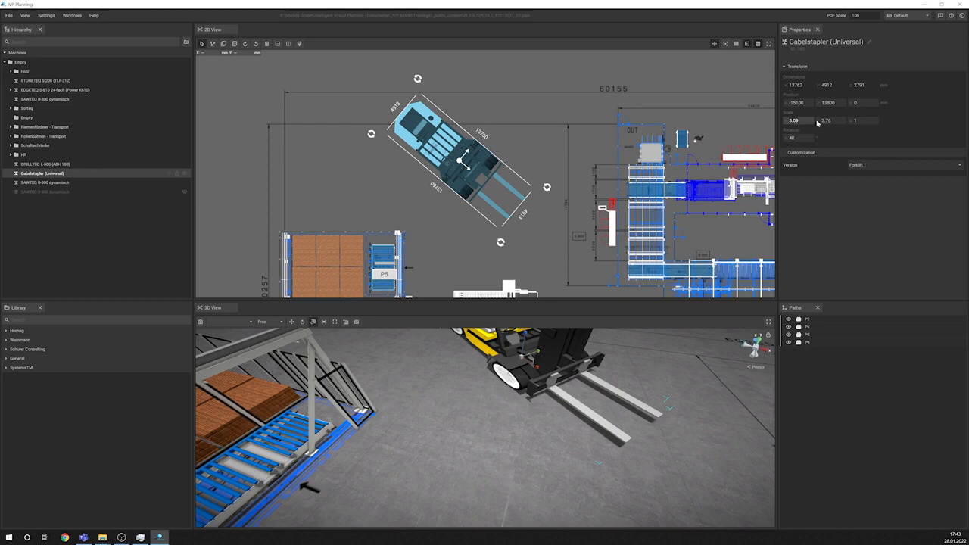
Step: Set the forklift's X and Y scale to 1, focus on it and shift it to Y 13900
{"action": "type", "text": "1"}
{"action": "key", "text": "Tab"}
{"action": "left_click", "coordinate": [537, 157]}
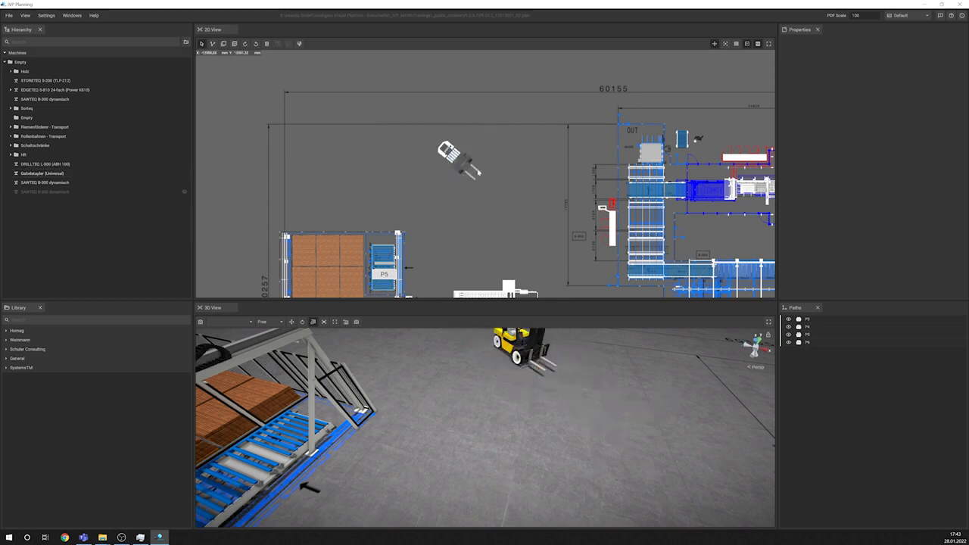
{"action": "left_click", "coordinate": [461, 164]}
{"action": "key", "text": "f"}
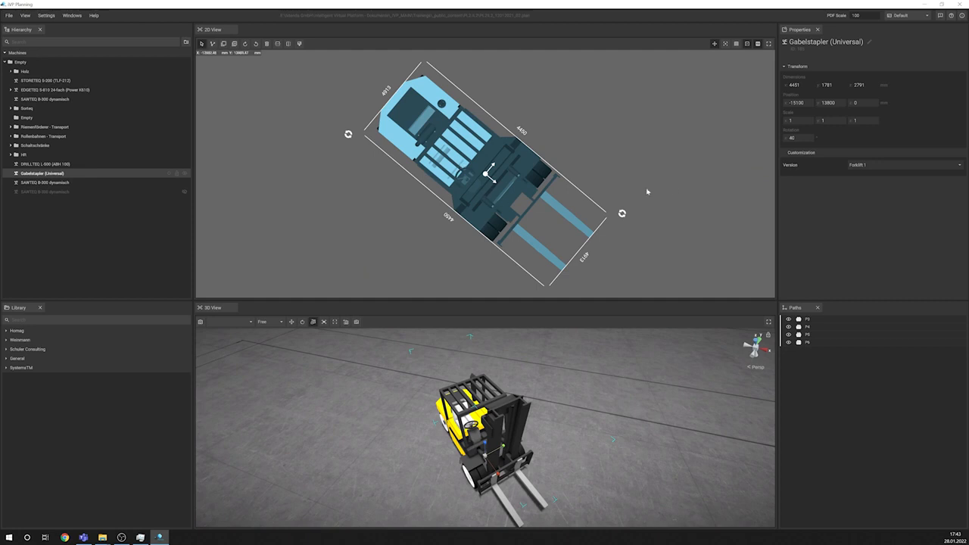
{"action": "left_click_drag", "start_coordinate": [485, 175], "coordinate": [481, 164]}
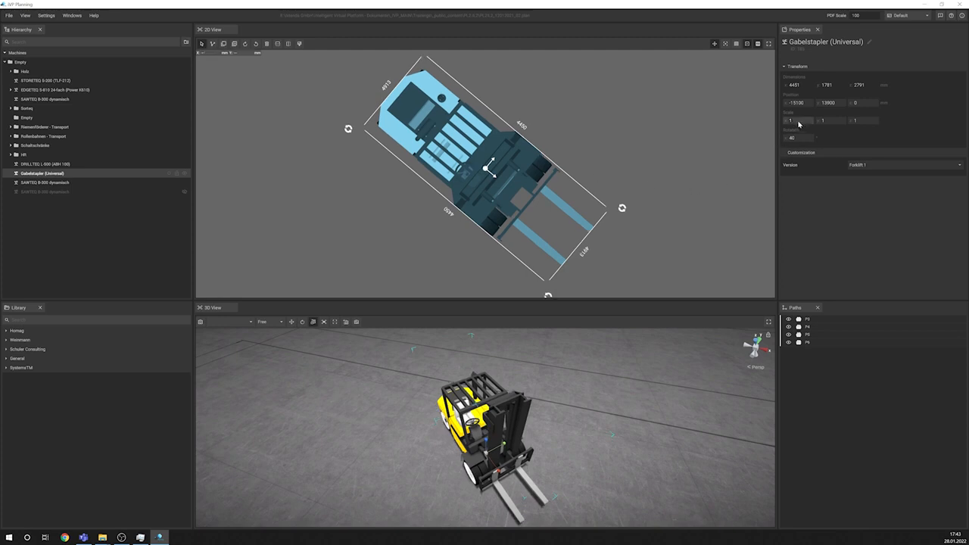
Step: Set the forklift's scale to 0.5 on the X, Y and Z axes and deselect it
{"action": "left_click", "coordinate": [830, 122]}
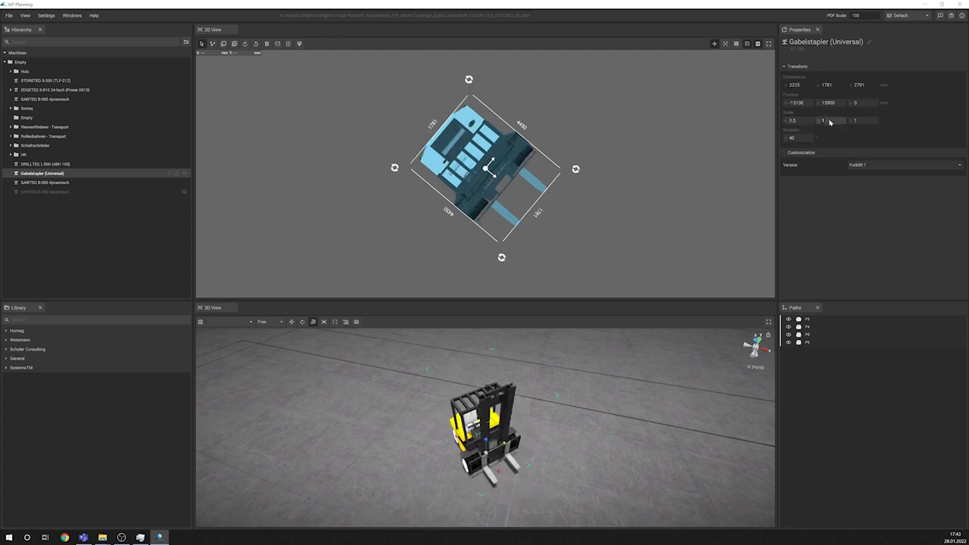
{"action": "type", "text": ".5"}
{"action": "key", "text": "Return"}
{"action": "left_click", "coordinate": [613, 153]}
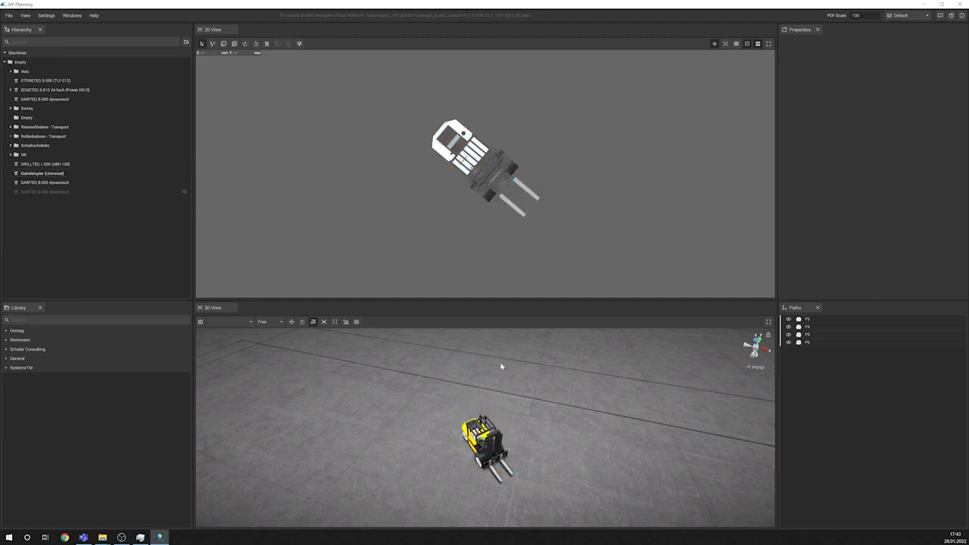
Step: Move the half-size forklift in the 3D view next to the operator figure beside the storage and focus on it
{"action": "middle_click_drag", "start_coordinate": [501, 366], "coordinate": [318, 348]}
{"action": "left_click", "coordinate": [505, 465]}
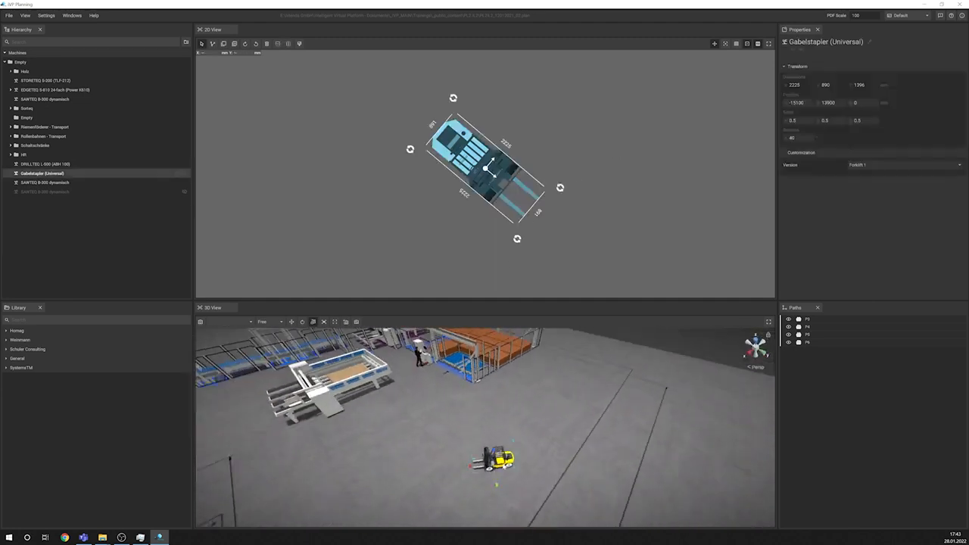
{"action": "left_click", "coordinate": [291, 322]}
{"action": "left_click_drag", "start_coordinate": [490, 468], "coordinate": [428, 372]}
{"action": "key", "text": "f"}
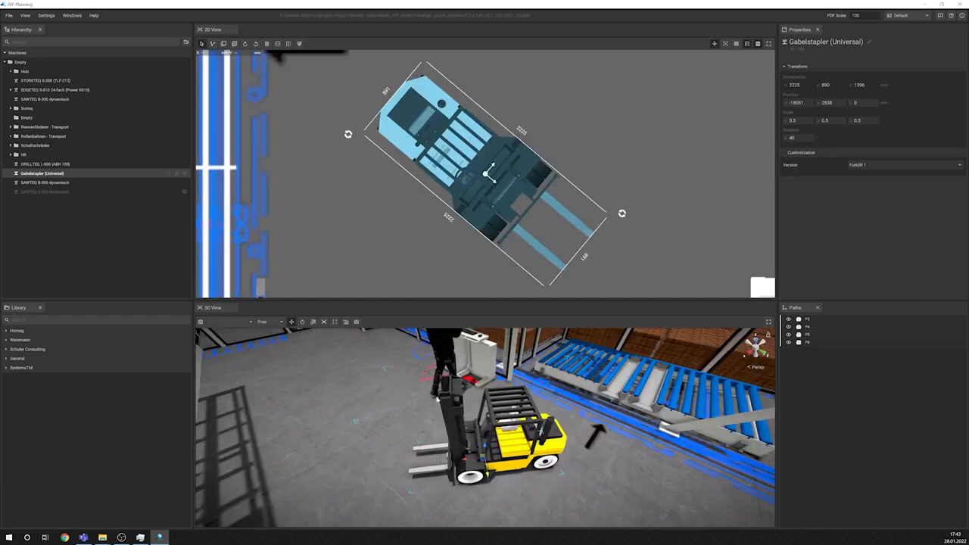
Step: Compare the forklift's size with the operator figure and set its scale to 1 on all three axes
{"action": "right_click_drag", "start_coordinate": [466, 414], "coordinate": [393, 382]}
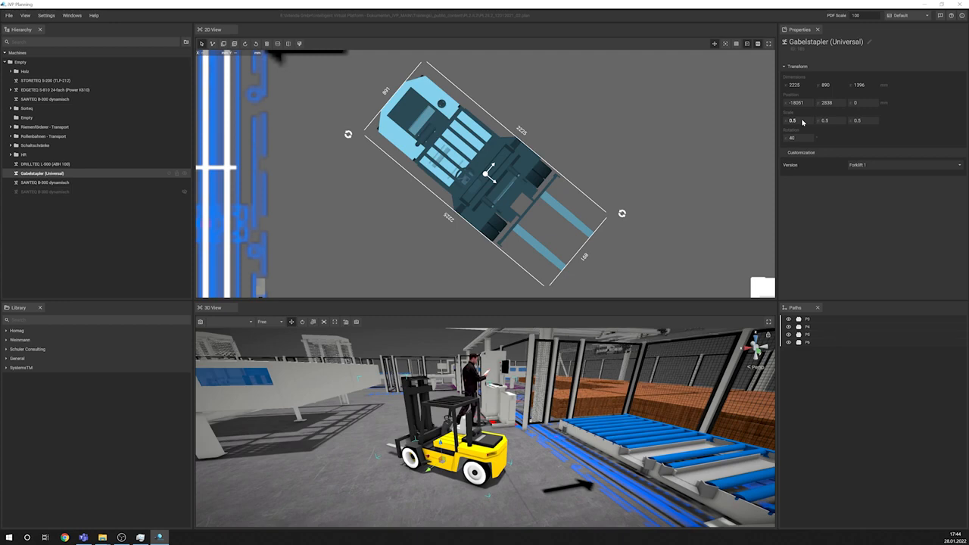
{"action": "key", "text": "Return"}
{"action": "left_click", "coordinate": [864, 125]}
{"action": "type", "text": "1"}
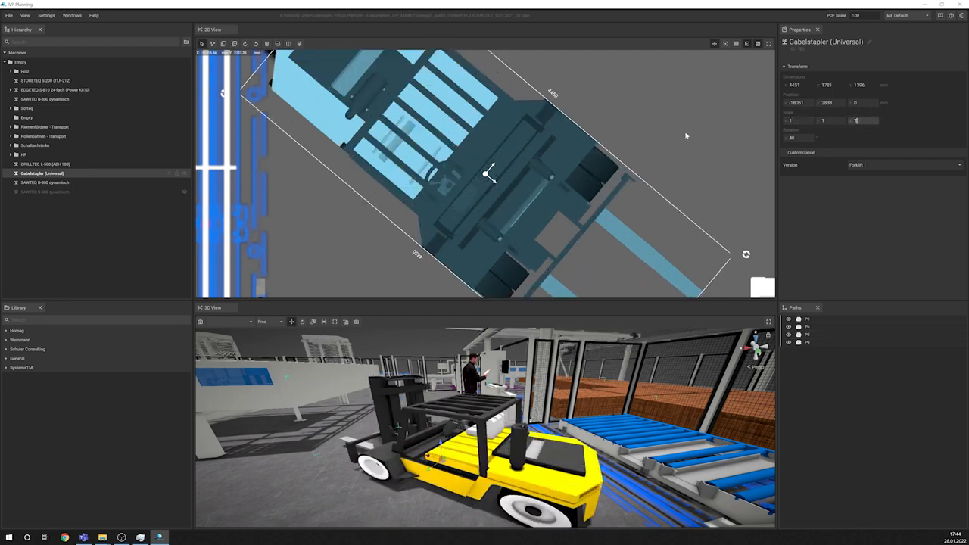
{"action": "left_click", "coordinate": [685, 135]}
Step: Move the full-size forklift in the 2D layout onto the free floor between the storage and the SAWTEQ B-300
{"action": "scroll", "coordinate": [669, 148], "scroll_direction": "down", "scroll_amount": 5}
{"action": "left_click", "coordinate": [479, 175]}
{"action": "left_click_drag", "start_coordinate": [479, 175], "coordinate": [528, 134]}
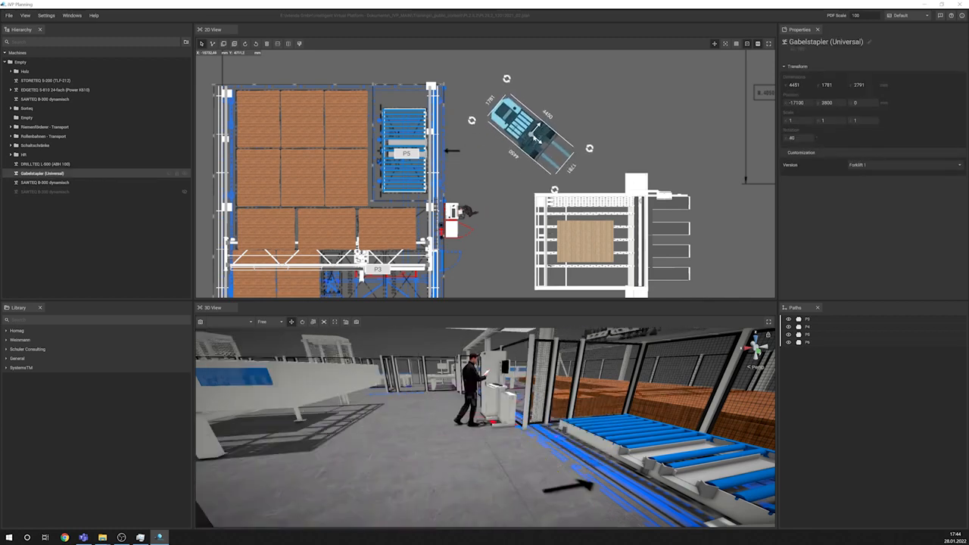
Step: Select the SAWTEQ B-300 and the storage in turn, and move the forklift in the 2D layout to about X -15600, Y 5800
{"action": "left_click", "coordinate": [627, 215]}
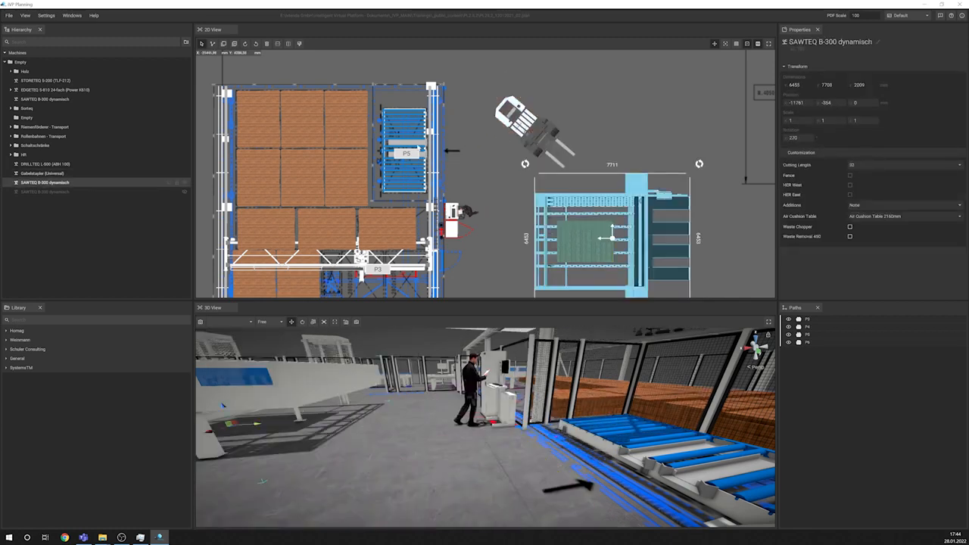
{"action": "left_click", "coordinate": [437, 148]}
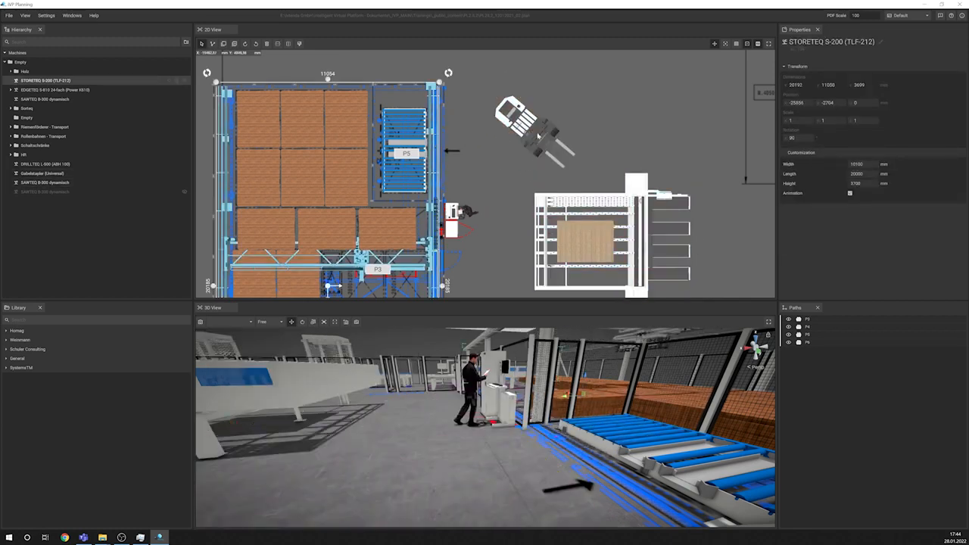
{"action": "left_click", "coordinate": [516, 128]}
{"action": "key", "text": "Up"}
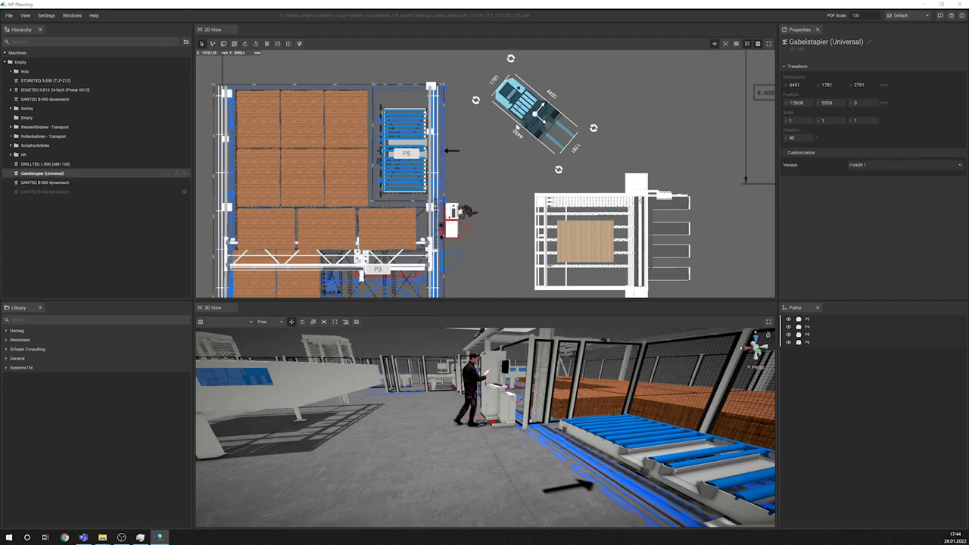
{"action": "right_click_drag", "start_coordinate": [415, 417], "coordinate": [283, 420]}
{"action": "key", "text": "s"}
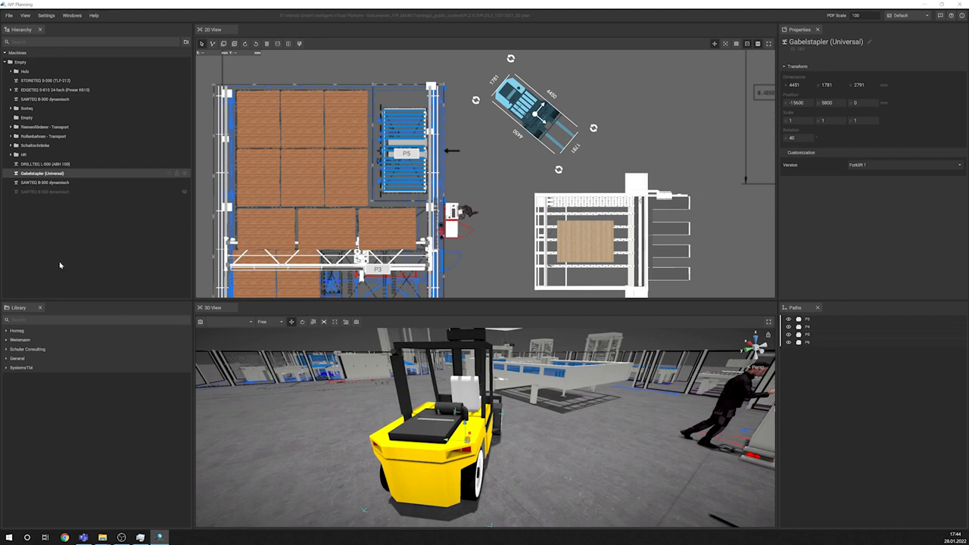
Step: Search the library for "geo" and place a Geometric Body on the free floor beside the forklift in the 2D layout
{"action": "type", "text": "geo"}
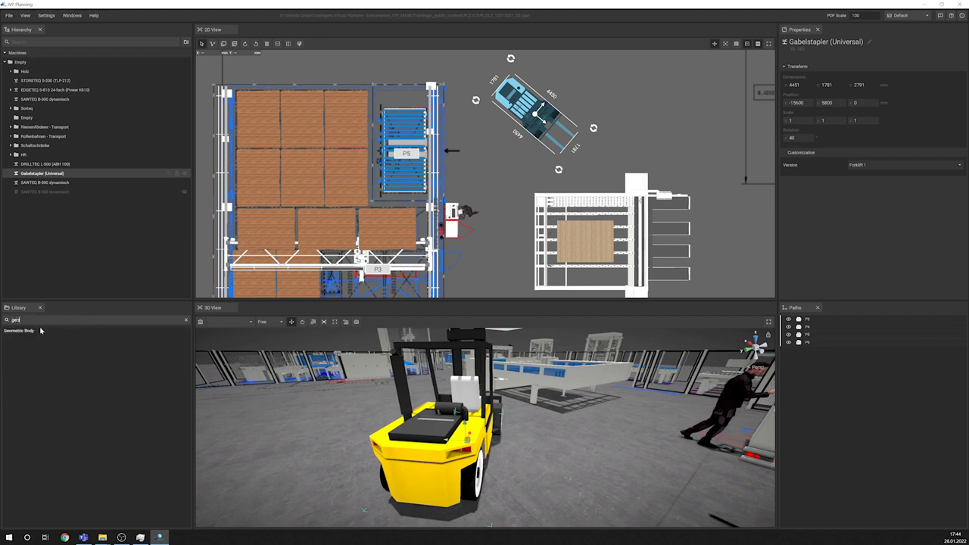
{"action": "left_click", "coordinate": [32, 331]}
{"action": "left_click", "coordinate": [615, 84]}
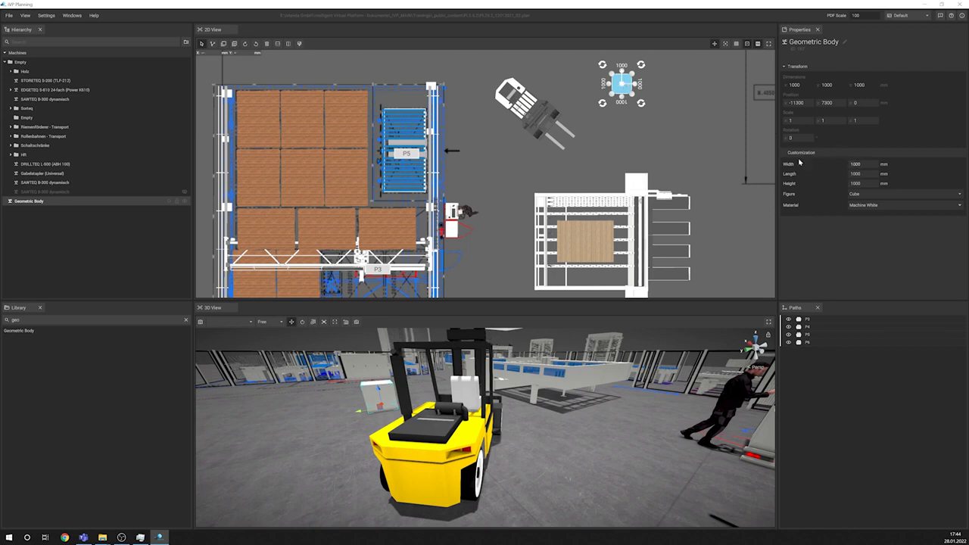
Step: Inspect the geometric body's available figure options and its scale values
{"action": "left_click", "coordinate": [856, 194]}
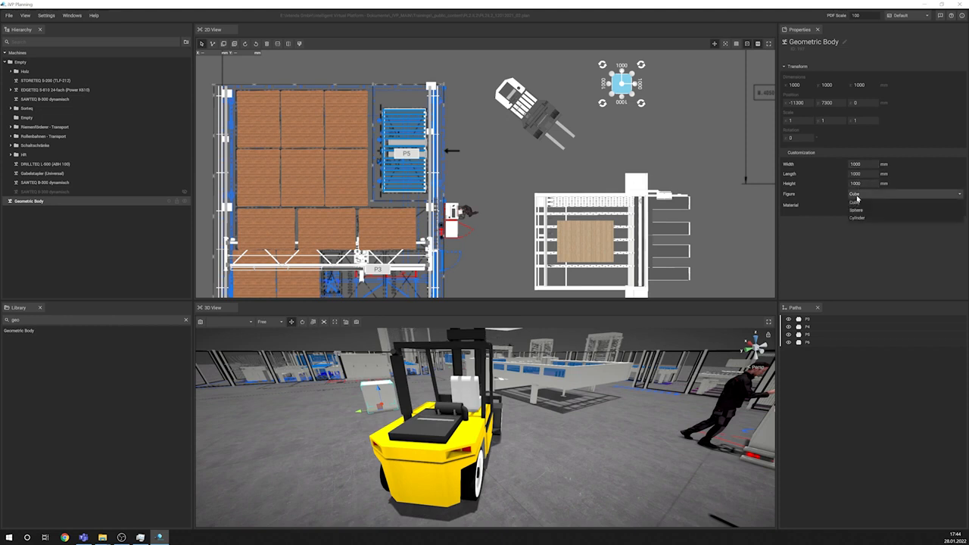
{"action": "left_click", "coordinate": [896, 130]}
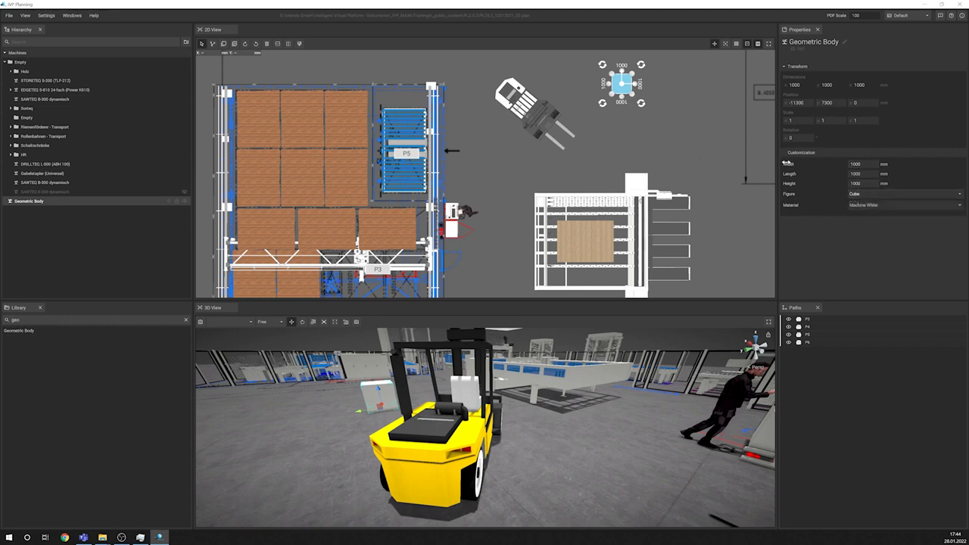
{"action": "middle_click_drag", "start_coordinate": [643, 139], "coordinate": [635, 158]}
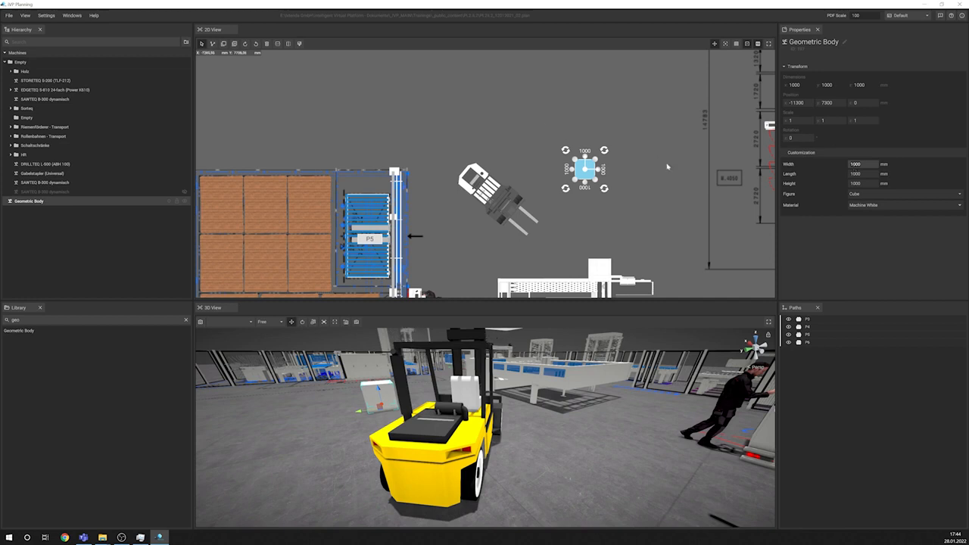
{"action": "scroll", "coordinate": [646, 179], "scroll_direction": "up", "scroll_amount": 2}
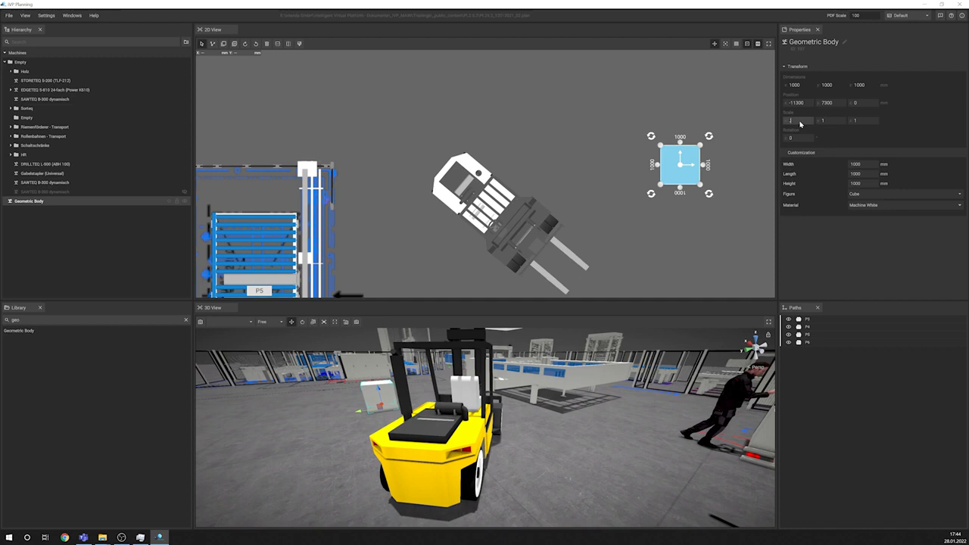
{"action": "key", "text": "Return"}
{"action": "key", "text": "Return"}
Step: Move the EDGETEQ S-810 in the 2D layout onto the free floor below the conveyor line, to about X 12300, Y -15700
{"action": "double_click", "coordinate": [54, 89]}
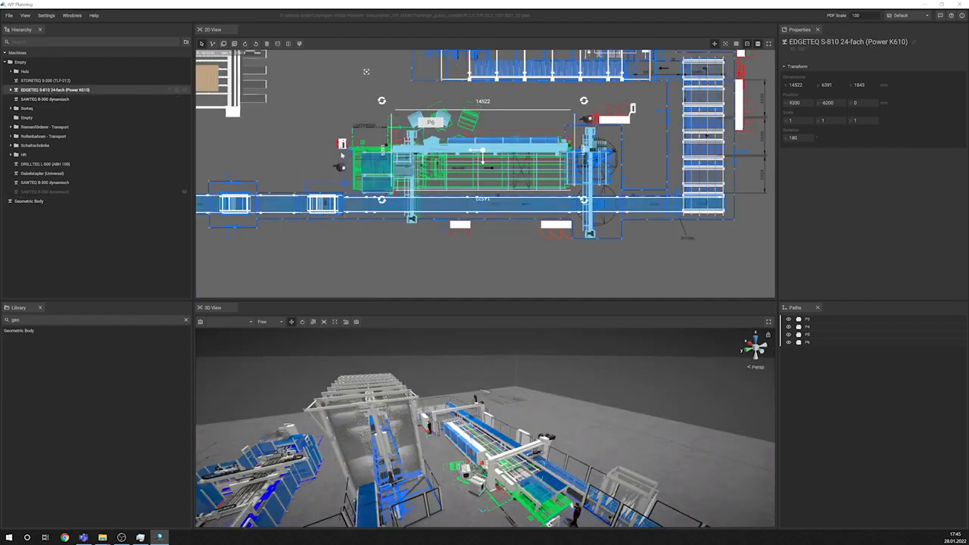
{"action": "left_click_drag", "start_coordinate": [482, 152], "coordinate": [530, 244]}
{"action": "middle_click_drag", "start_coordinate": [532, 245], "coordinate": [529, 215]}
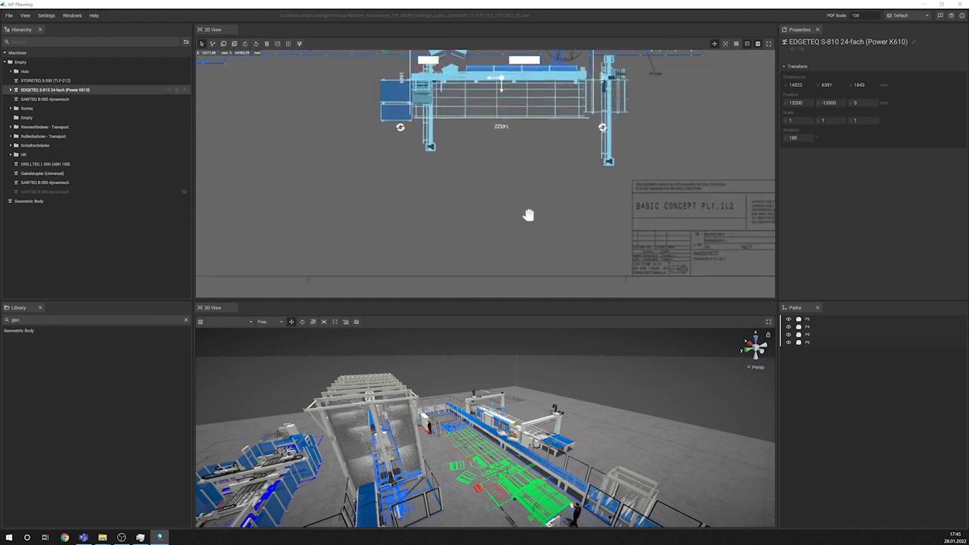
{"action": "left_click_drag", "start_coordinate": [501, 81], "coordinate": [489, 108]}
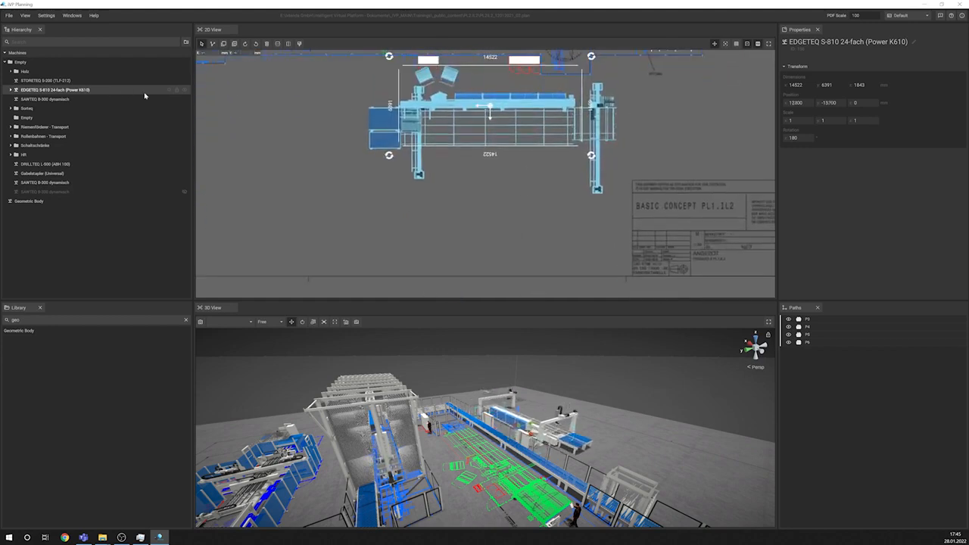
Step: Set the EDGETEQ S-810's scale to 2 on the X, Y and Z axes and view the enlarged machine in 3D
{"action": "left_click", "coordinate": [799, 122]}
{"action": "type", "text": "2"}
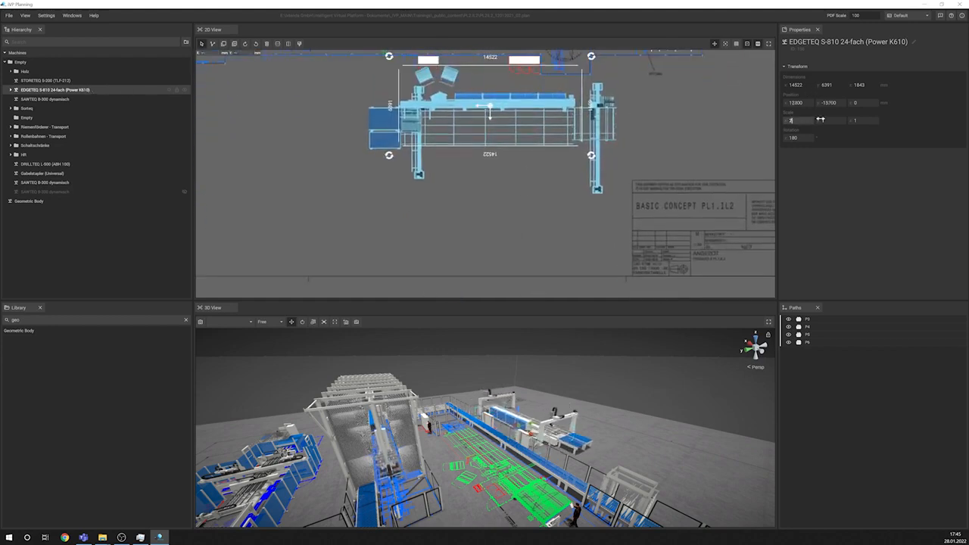
{"action": "left_click", "coordinate": [831, 121]}
{"action": "type", "text": "2"}
{"action": "left_click", "coordinate": [861, 121]}
{"action": "type", "text": "2"}
{"action": "left_click", "coordinate": [568, 254]}
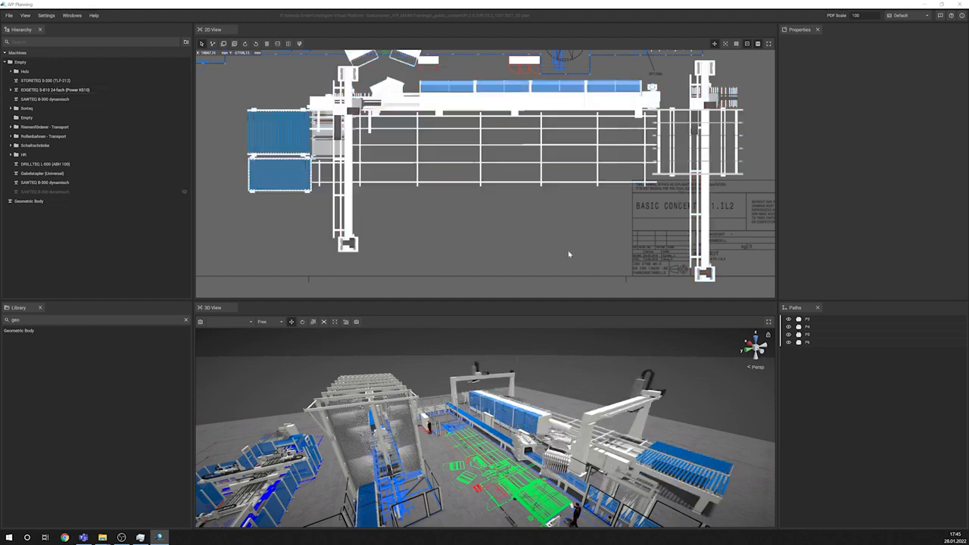
{"action": "right_click_drag", "start_coordinate": [643, 424], "coordinate": [541, 441]}
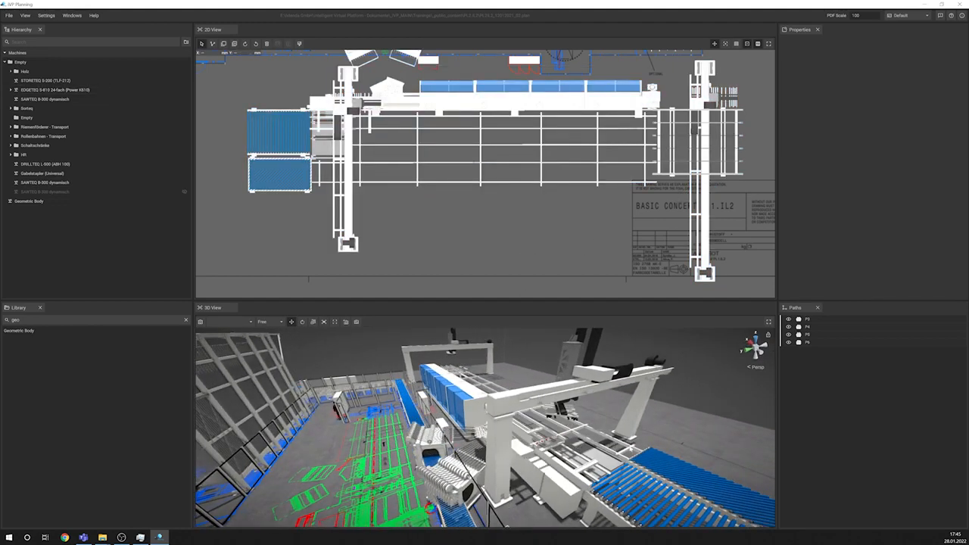
Step: Set the EDGETEQ S-810's scale to 1 on all three axes and deselect it
{"action": "left_click", "coordinate": [49, 90]}
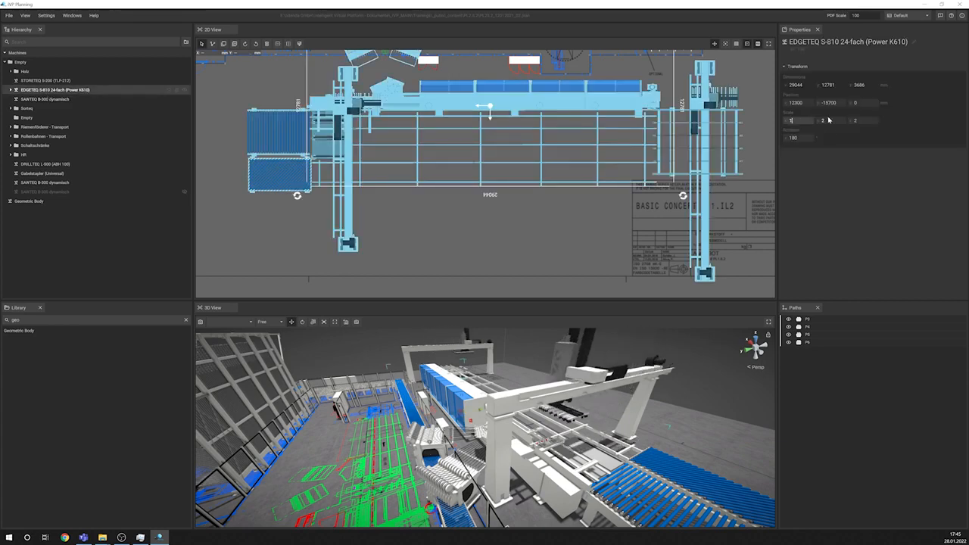
{"action": "left_click", "coordinate": [831, 120]}
{"action": "type", "text": "1"}
{"action": "left_click", "coordinate": [867, 122]}
{"action": "type", "text": "1"}
{"action": "left_click", "coordinate": [319, 237]}
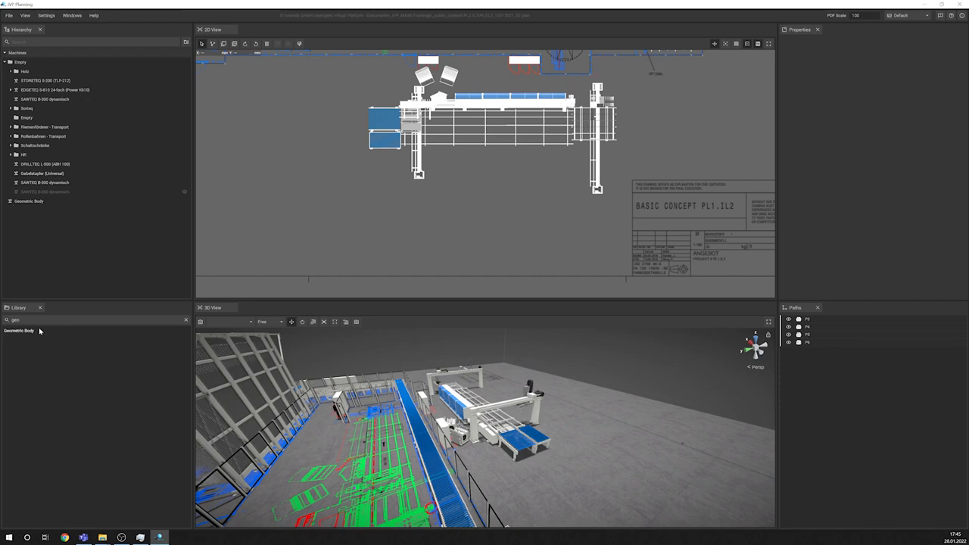
Step: Place another Geometric Body on the free floor below the EDGETEQ S-810 and focus both views on it
{"action": "left_click_drag", "start_coordinate": [40, 330], "coordinate": [435, 238]}
{"action": "key", "text": "f"}
{"action": "scroll", "coordinate": [555, 372], "scroll_direction": "down", "scroll_amount": 5}
{"action": "right_click_drag", "start_coordinate": [556, 372], "coordinate": [588, 379]}
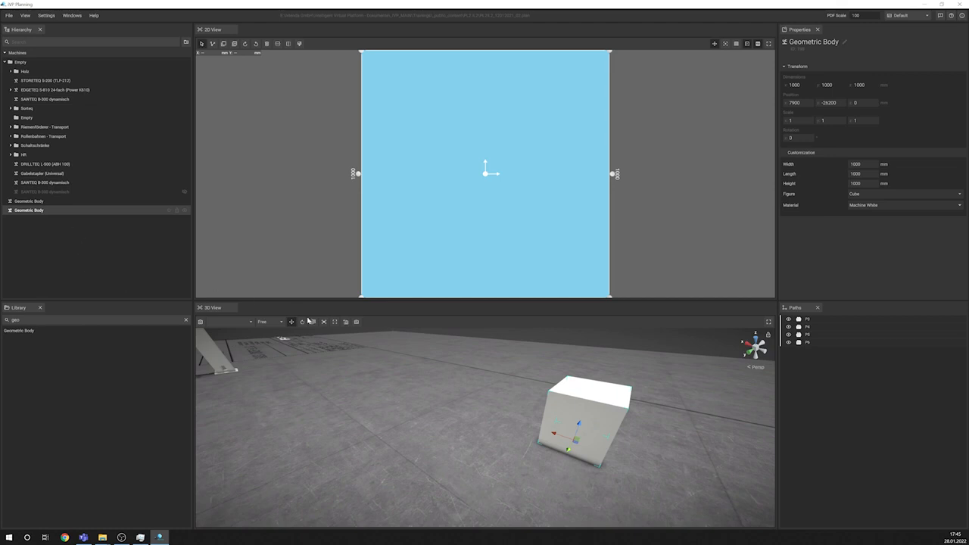
Step: Scale the new cube freehand in the maximised 3D view to about 3180 by 3340 by 1810 mm and restore the layout
{"action": "left_click", "coordinate": [312, 321]}
{"action": "left_click", "coordinate": [768, 321]}
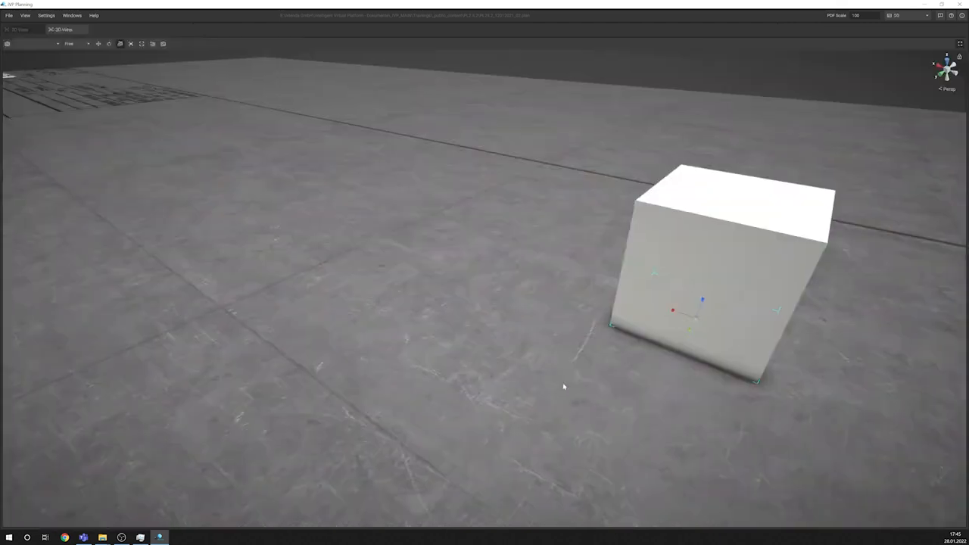
{"action": "left_click_drag", "start_coordinate": [673, 311], "coordinate": [662, 388]}
{"action": "middle_click_drag", "start_coordinate": [663, 388], "coordinate": [584, 329]}
{"action": "left_click_drag", "start_coordinate": [559, 311], "coordinate": [570, 296]}
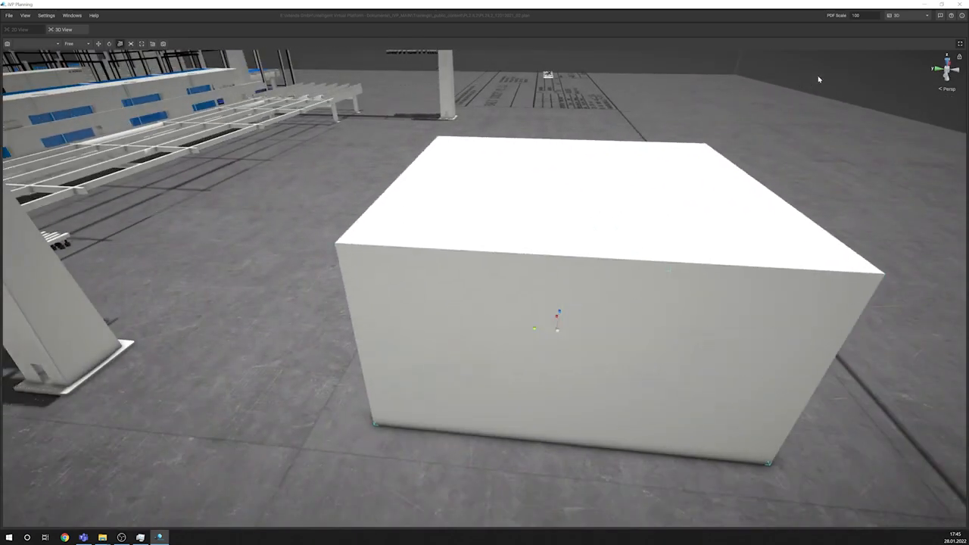
{"action": "left_click", "coordinate": [960, 44]}
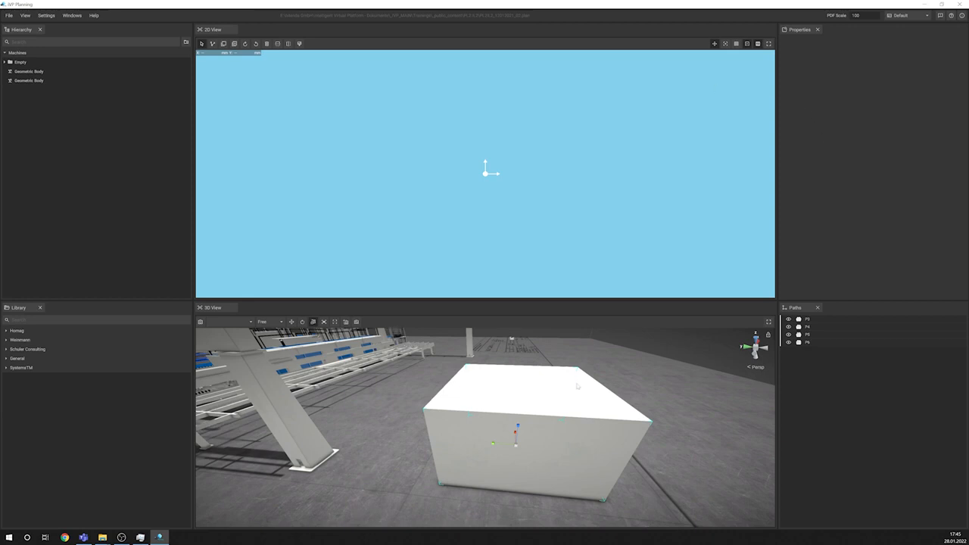
Step: Set the cube's X scale to about 10.08 and its Y scale to about 5.34
{"action": "left_click", "coordinate": [560, 406]}
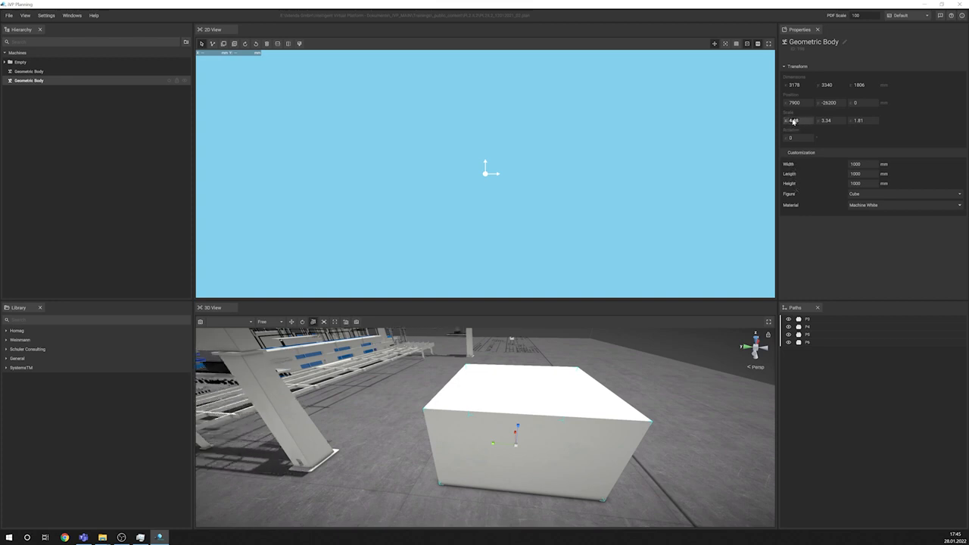
{"action": "left_click_drag", "start_coordinate": [792, 121], "coordinate": [798, 124]}
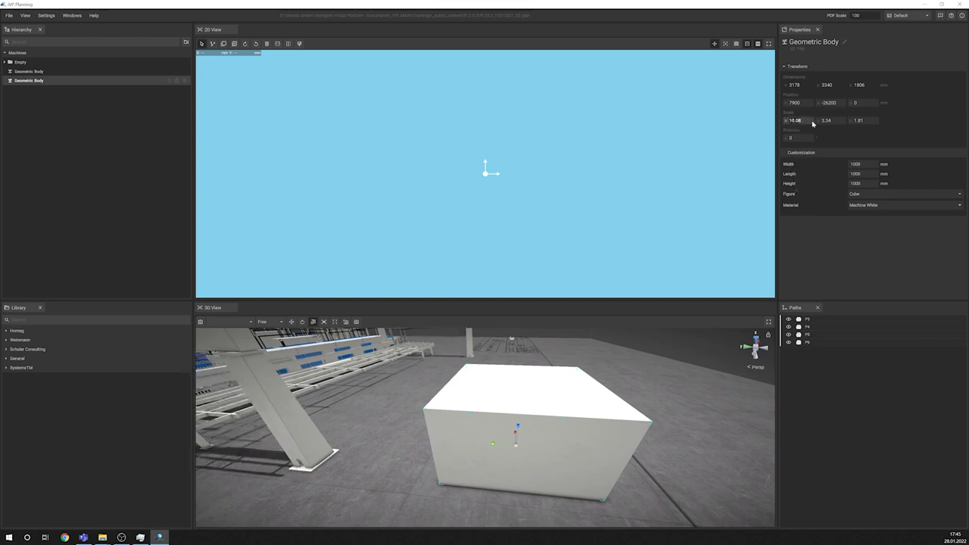
{"action": "left_click", "coordinate": [825, 120]}
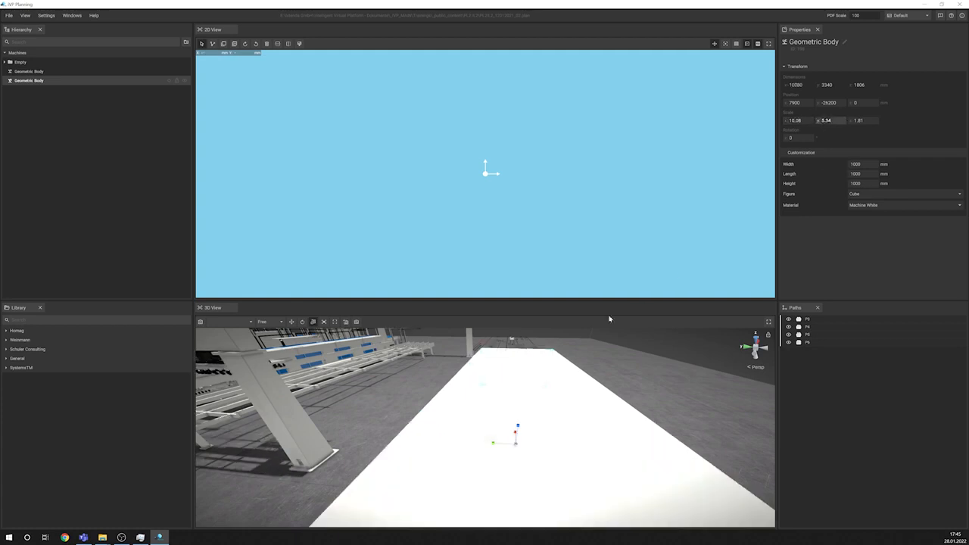
{"action": "left_click_drag", "start_coordinate": [590, 344], "coordinate": [742, 337], "text": "alt"}
{"action": "left_click_drag", "start_coordinate": [510, 379], "coordinate": [566, 367], "text": "alt"}
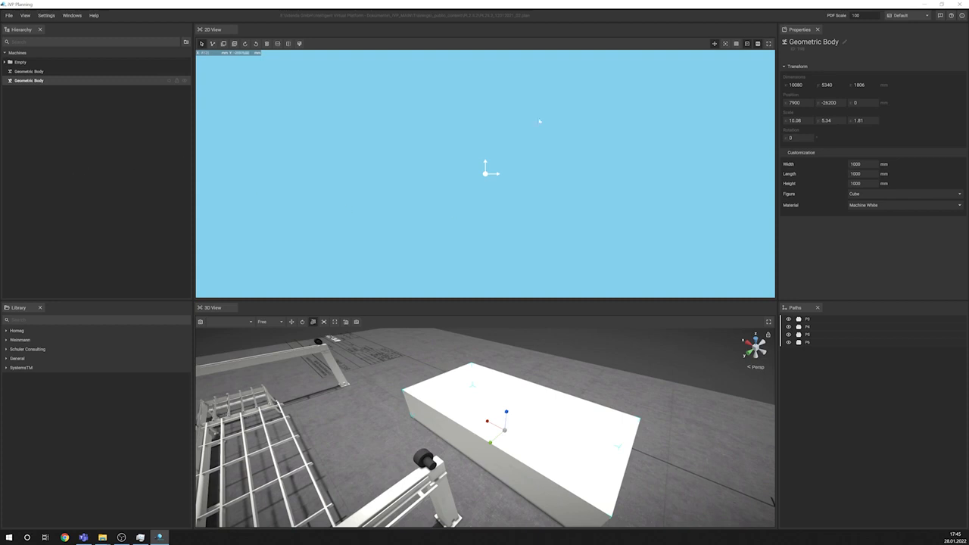
Step: Set the stretched cube's scale to 1 on the X, Y and Z axes and deselect it
{"action": "left_click", "coordinate": [799, 122]}
{"action": "type", "text": "1"}
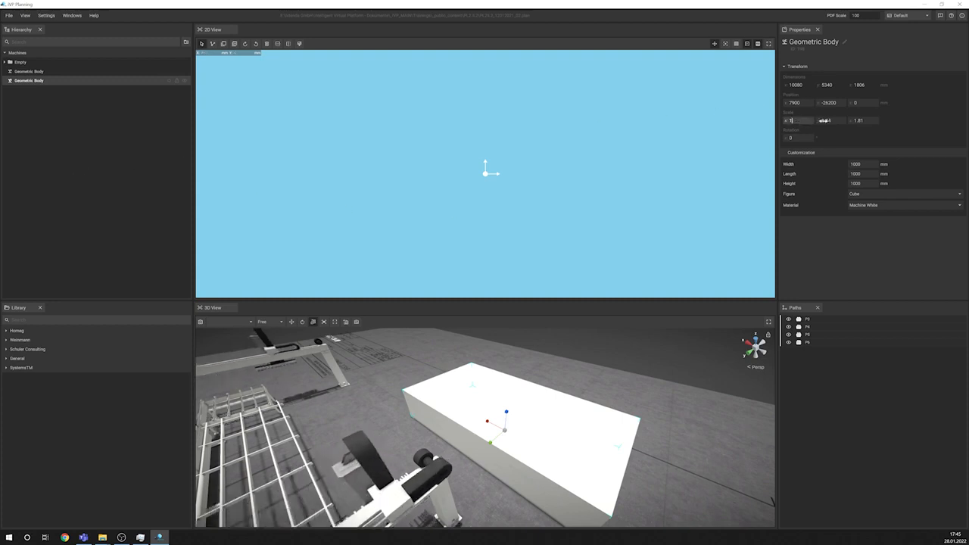
{"action": "left_click", "coordinate": [835, 121]}
{"action": "type", "text": "1"}
{"action": "left_click", "coordinate": [858, 122]}
{"action": "type", "text": "1"}
{"action": "left_click", "coordinate": [675, 227]}
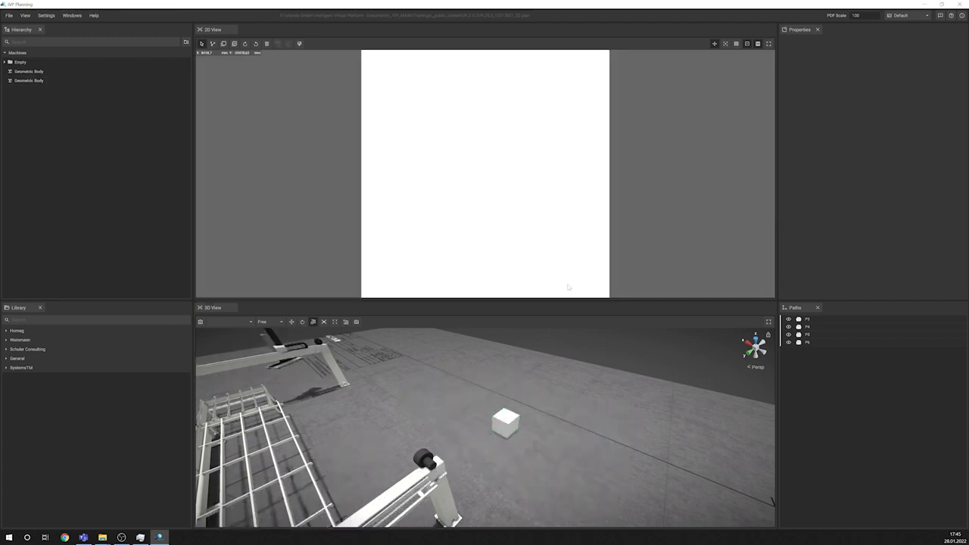
Step: Select the EDGETEQ S-810 in the 3D view and move it back onto its green footprint in the 2D layout
{"action": "left_click_drag", "start_coordinate": [378, 445], "coordinate": [488, 485], "text": "alt"}
{"action": "left_click", "coordinate": [505, 522]}
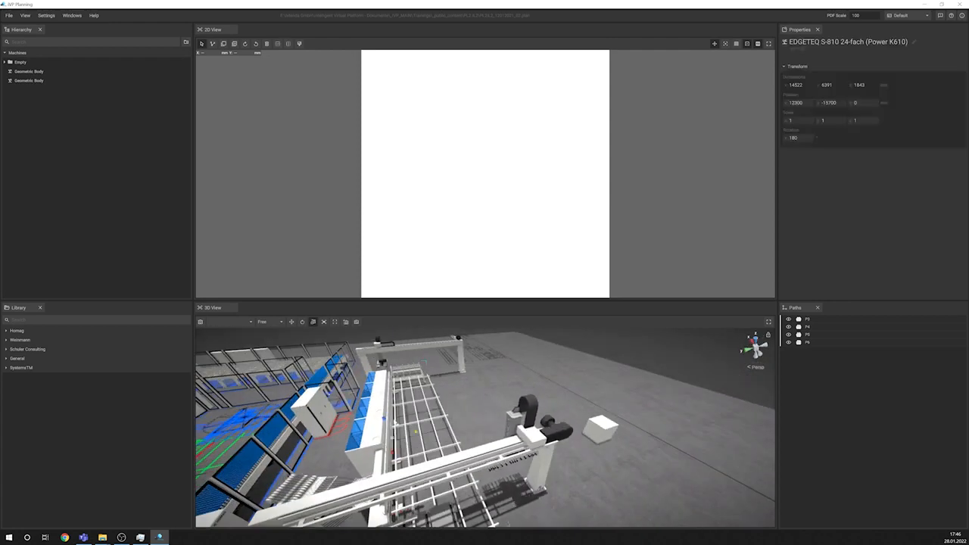
{"action": "left_click", "coordinate": [292, 324]}
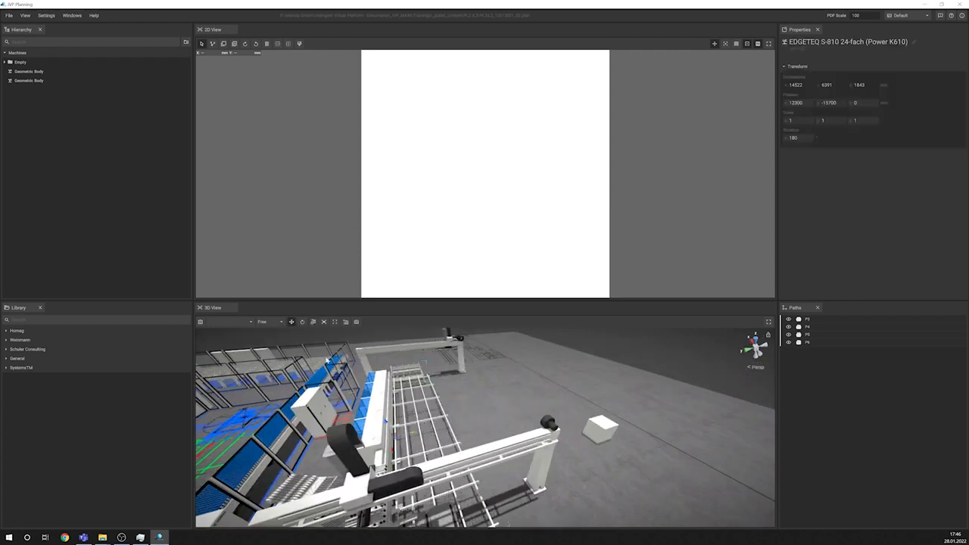
{"action": "left_click_drag", "start_coordinate": [327, 360], "coordinate": [272, 371], "text": "alt"}
{"action": "scroll", "coordinate": [378, 423], "scroll_direction": "down", "scroll_amount": 5}
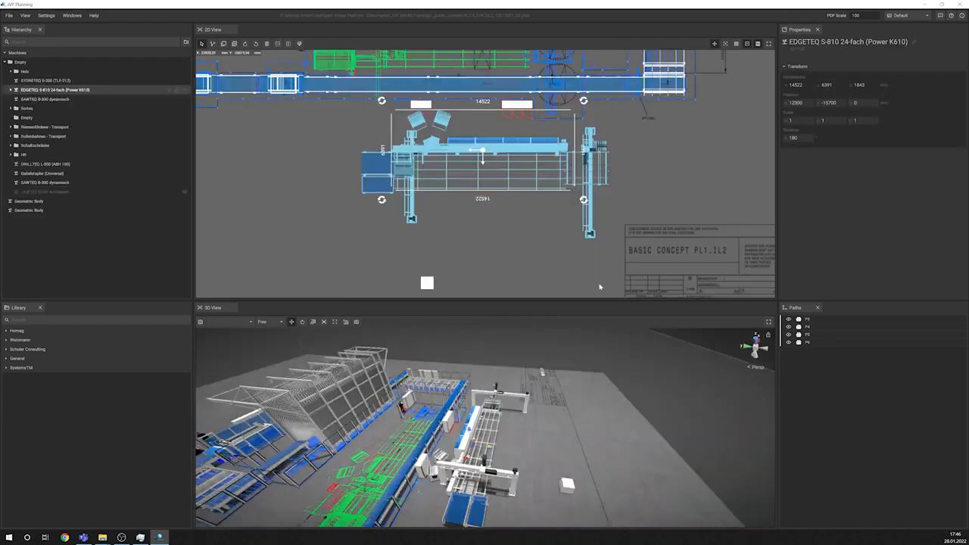
{"action": "left_click_drag", "start_coordinate": [483, 154], "coordinate": [445, 241]}
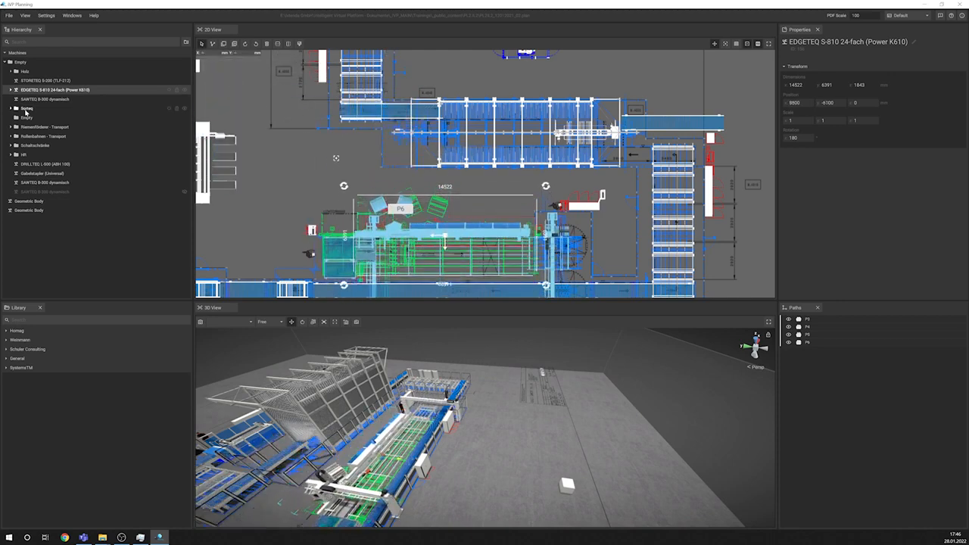
Step: Expand the EDGETEQ S-810 in the hierarchy, select it with its nested components to view them, and deselect everything
{"action": "left_click", "coordinate": [14, 90]}
{"action": "double_click", "coordinate": [43, 91]}
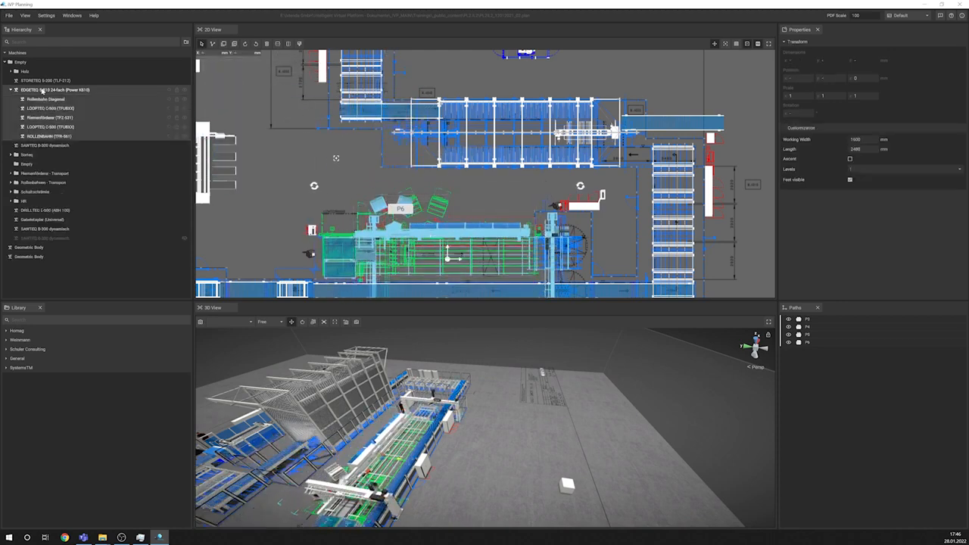
{"action": "left_click", "coordinate": [428, 192]}
{"action": "scroll", "coordinate": [423, 211], "scroll_direction": "up", "scroll_amount": 3}
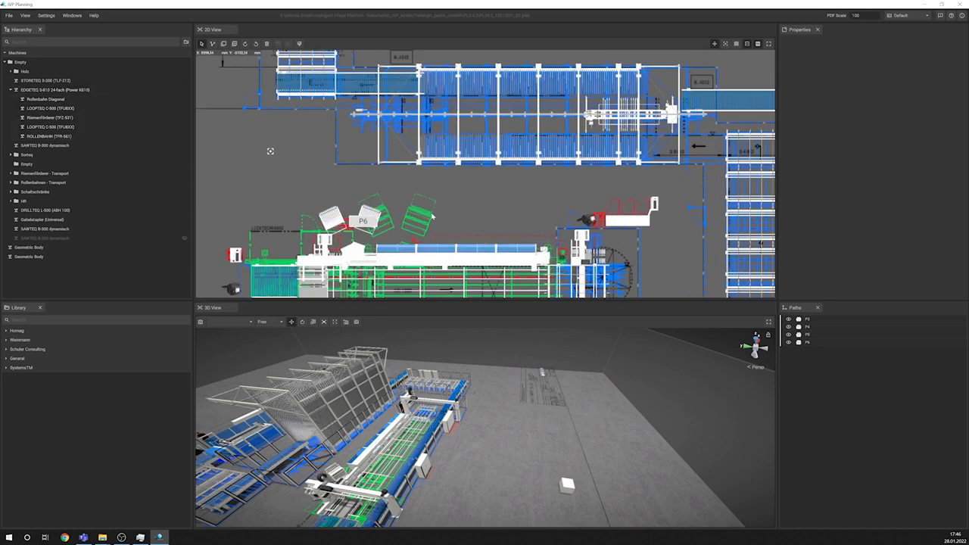
{"action": "mouse_move", "coordinate": [420, 222]}
{"action": "middle_mouse_down"}
{"action": "mouse_move", "coordinate": [456, 159]}
{"action": "mouse_move", "coordinate": [541, 91]}
{"action": "middle_mouse_up"}
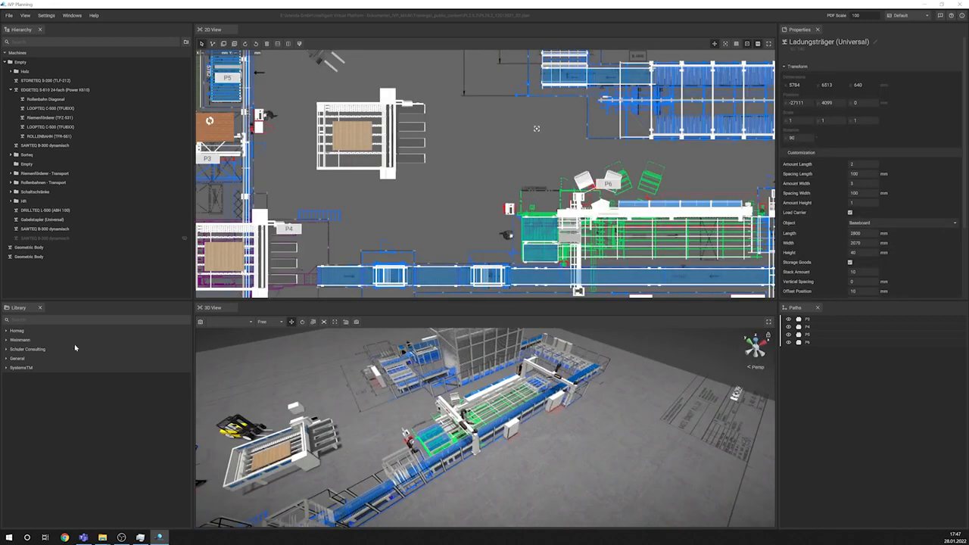
Step: Expand the Homag and Weinmann library categories, dock the Library as a tab beside the Hierarchy, and reduce the 2D view's height
{"action": "left_click", "coordinate": [6, 330]}
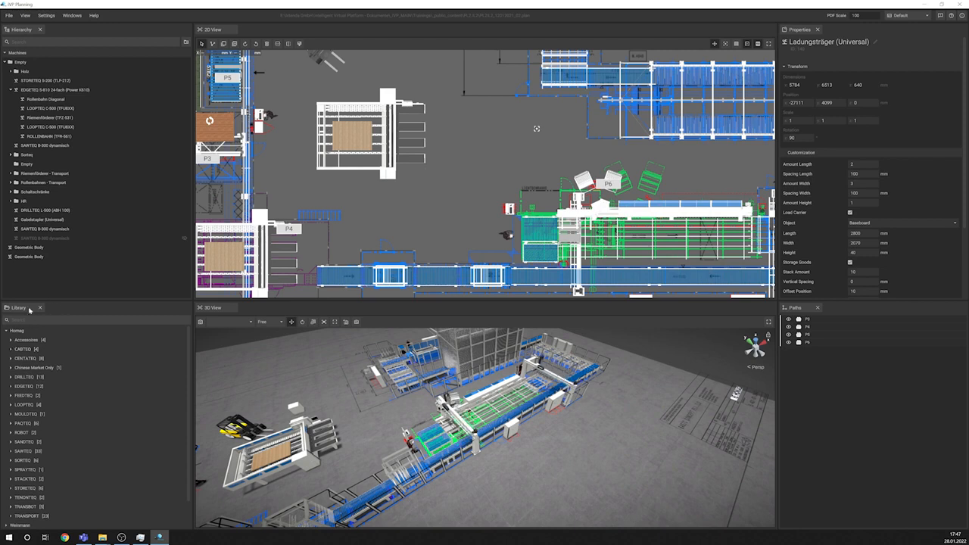
{"action": "left_click_drag", "start_coordinate": [30, 310], "coordinate": [72, 29]}
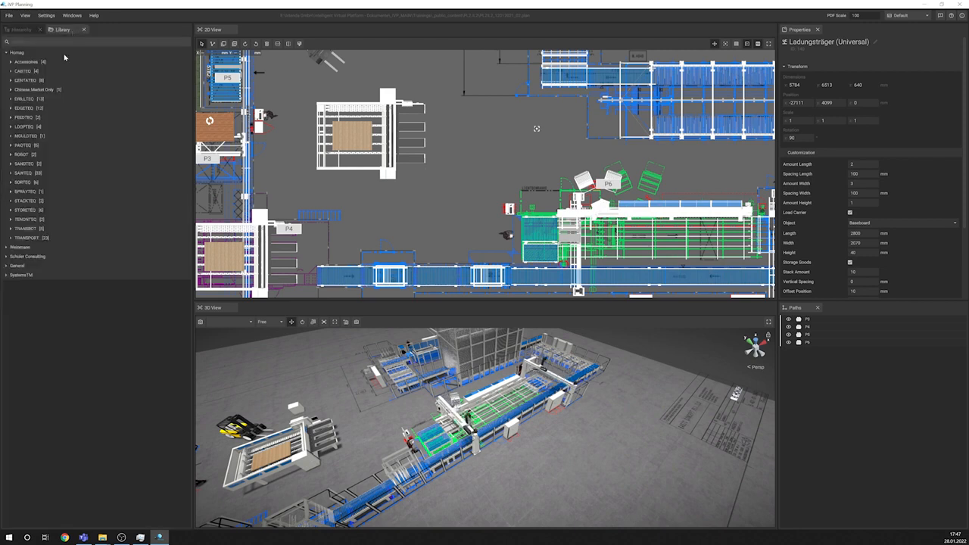
{"action": "left_click", "coordinate": [6, 248]}
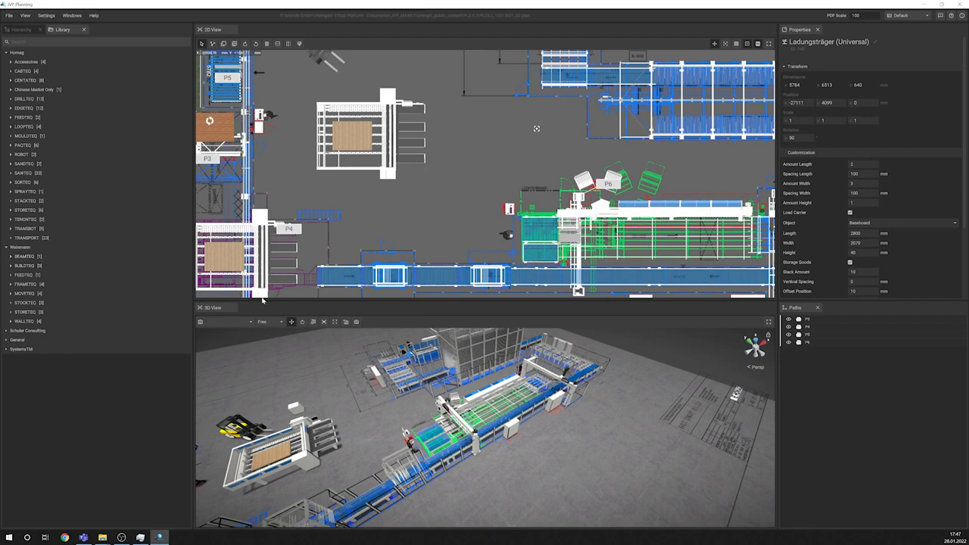
{"action": "left_click_drag", "start_coordinate": [282, 301], "coordinate": [285, 268]}
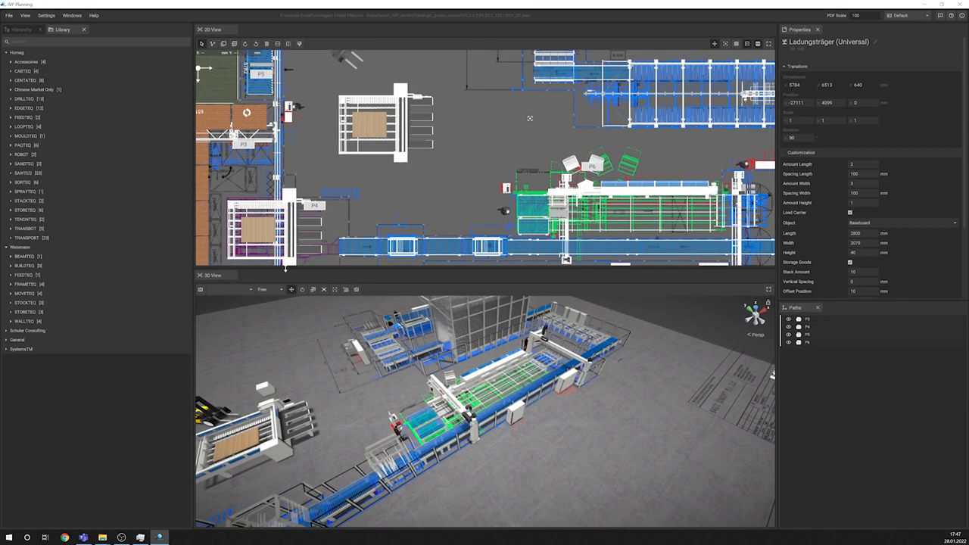
Step: Search the library for "edge" and filter it by the Edge-Sanding tag
{"action": "left_click", "coordinate": [37, 40]}
{"action": "type", "text": "edge"}
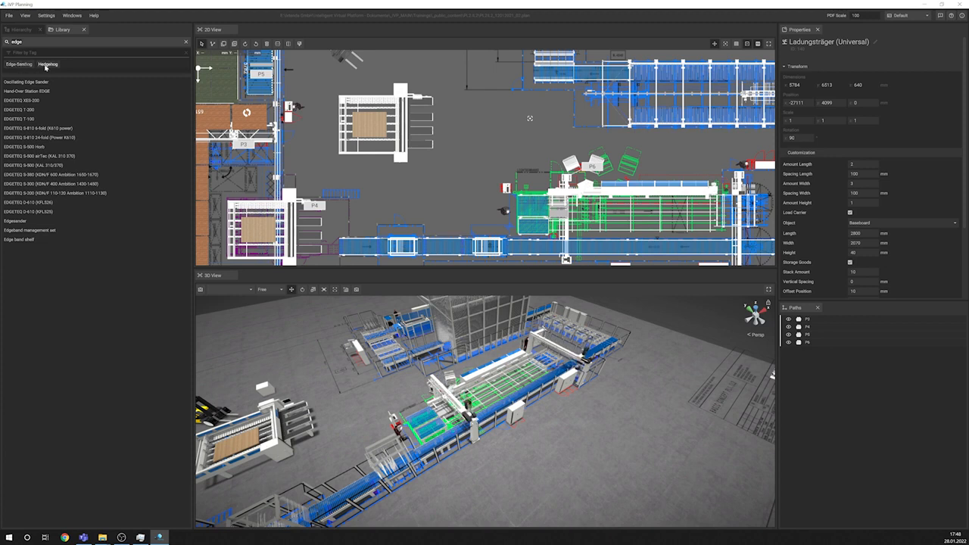
{"action": "left_click", "coordinate": [31, 65]}
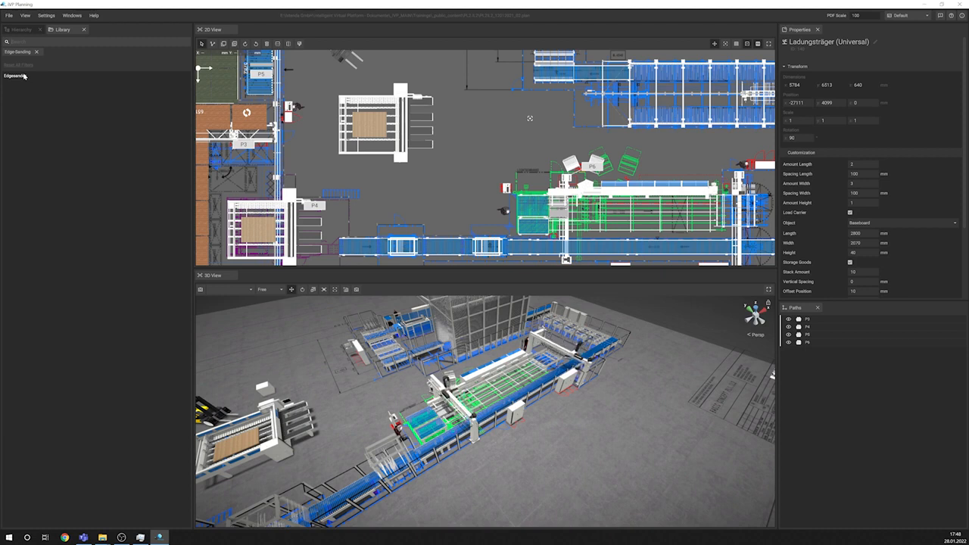
Step: Place the Edgesander in the 2D layout at about X -2600, Y -1200, and clear the Edge-Sanding filter and the selection
{"action": "left_click", "coordinate": [24, 75]}
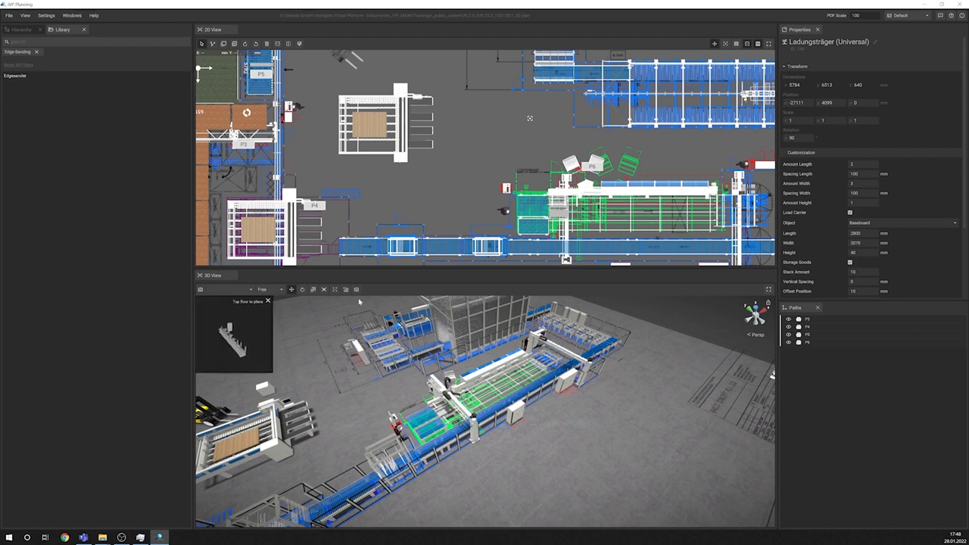
{"action": "left_click", "coordinate": [473, 134]}
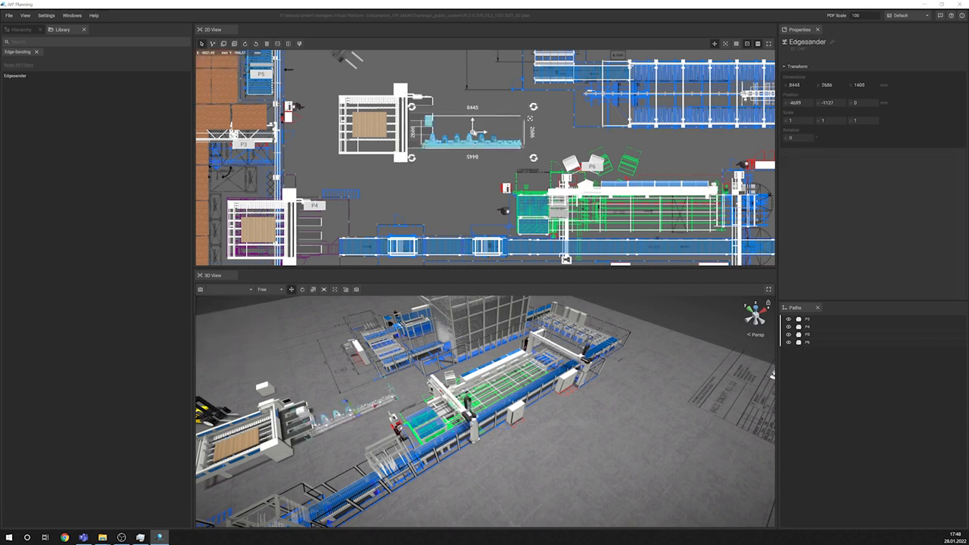
{"action": "left_click_drag", "start_coordinate": [475, 133], "coordinate": [500, 134]}
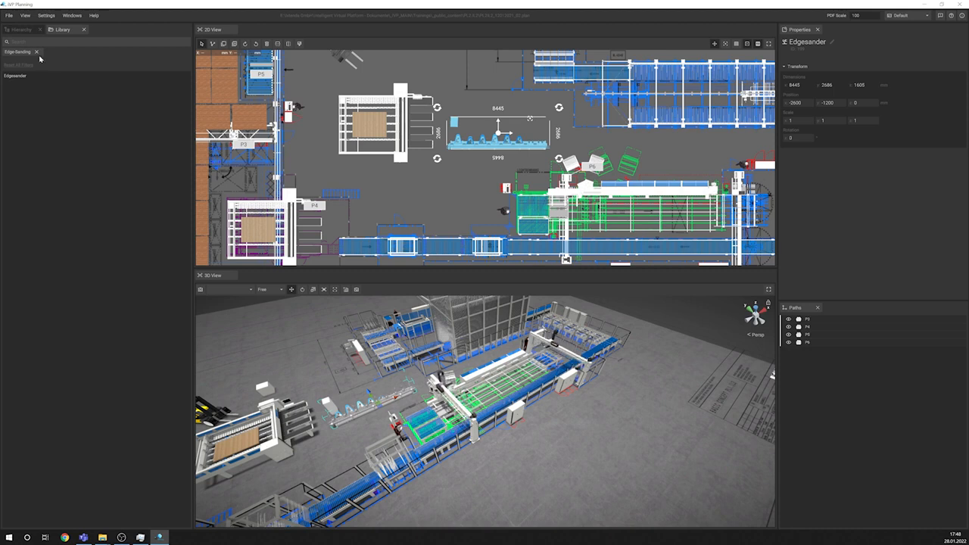
{"action": "left_click", "coordinate": [35, 51]}
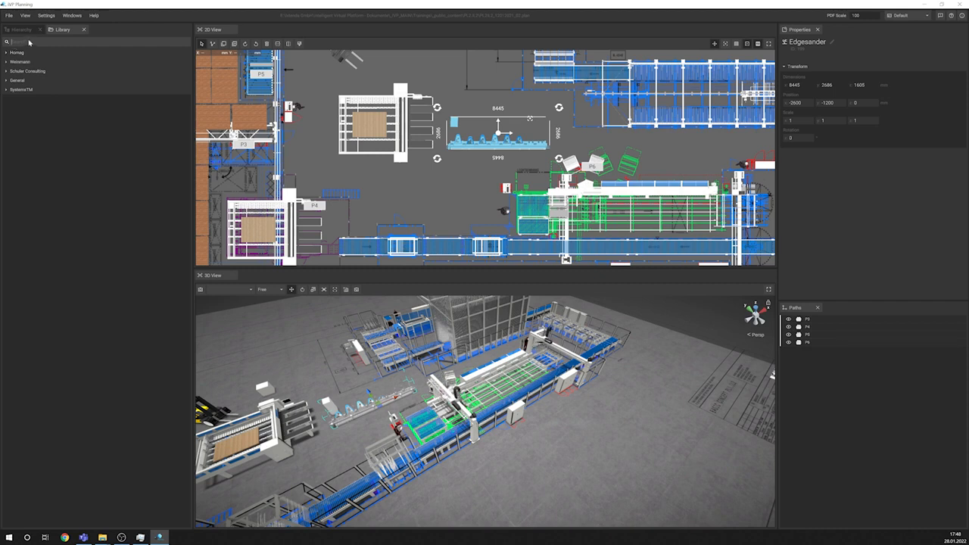
{"action": "left_click", "coordinate": [435, 189]}
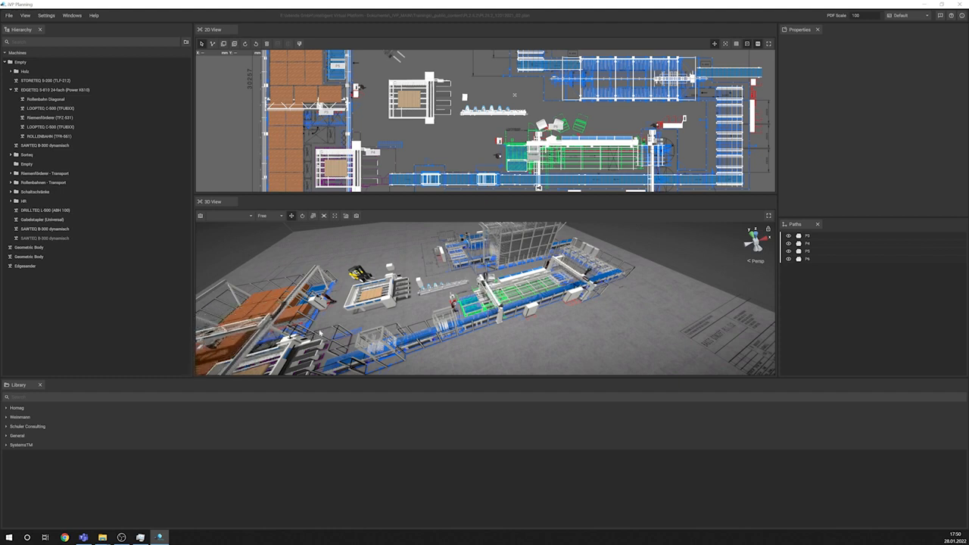
Step: Widen the Properties and Paths area, and try the Presentation and Simple layout presets
{"action": "left_click_drag", "start_coordinate": [777, 113], "coordinate": [549, 117]}
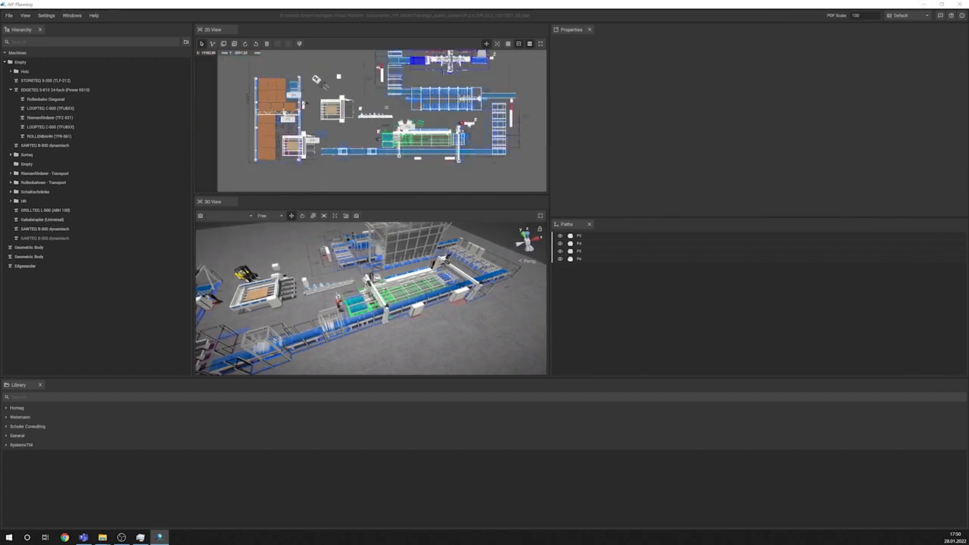
{"action": "left_click", "coordinate": [908, 16]}
{"action": "left_click", "coordinate": [905, 33]}
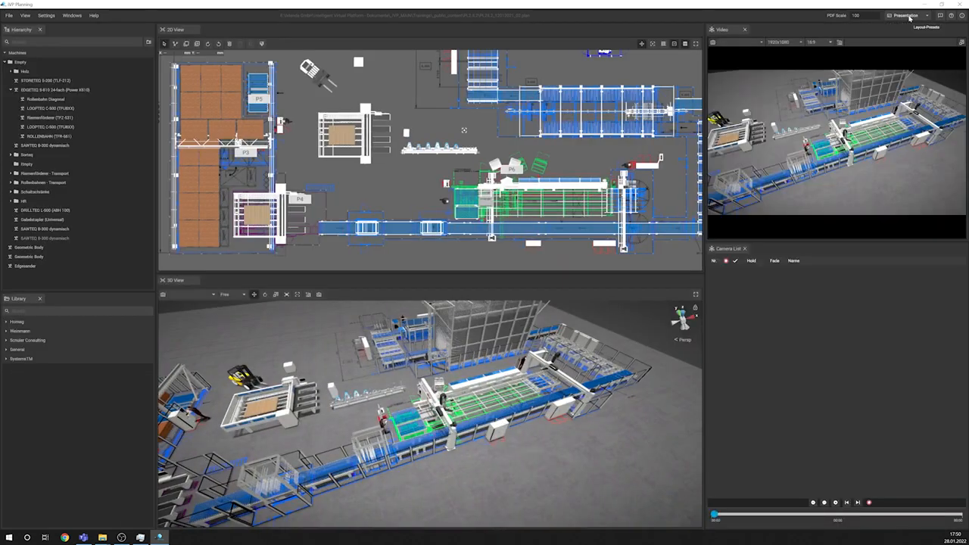
{"action": "left_click", "coordinate": [909, 16]}
{"action": "left_click", "coordinate": [906, 43]}
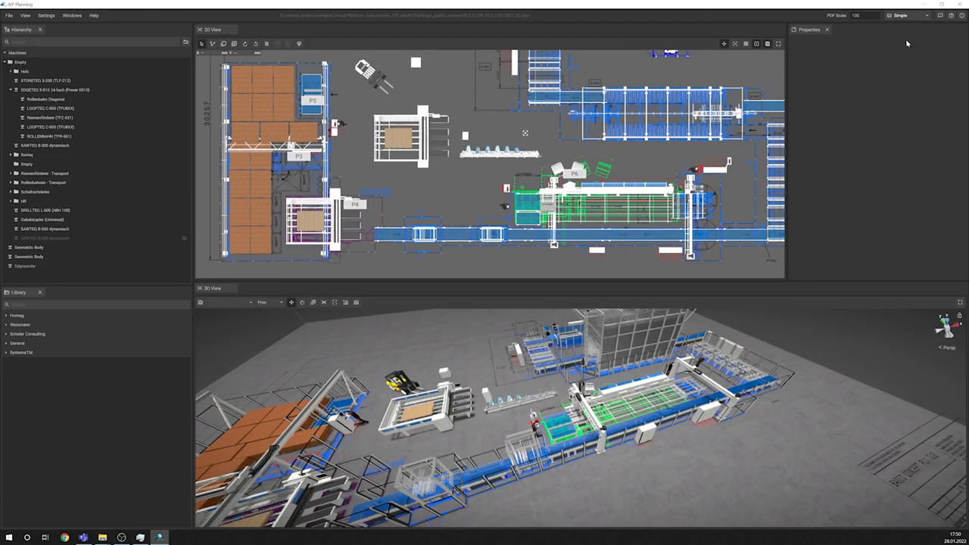
Step: Switch through the 3D and 2D layout presets and return to the Presentation preset
{"action": "left_click", "coordinate": [909, 16]}
{"action": "left_click", "coordinate": [903, 48]}
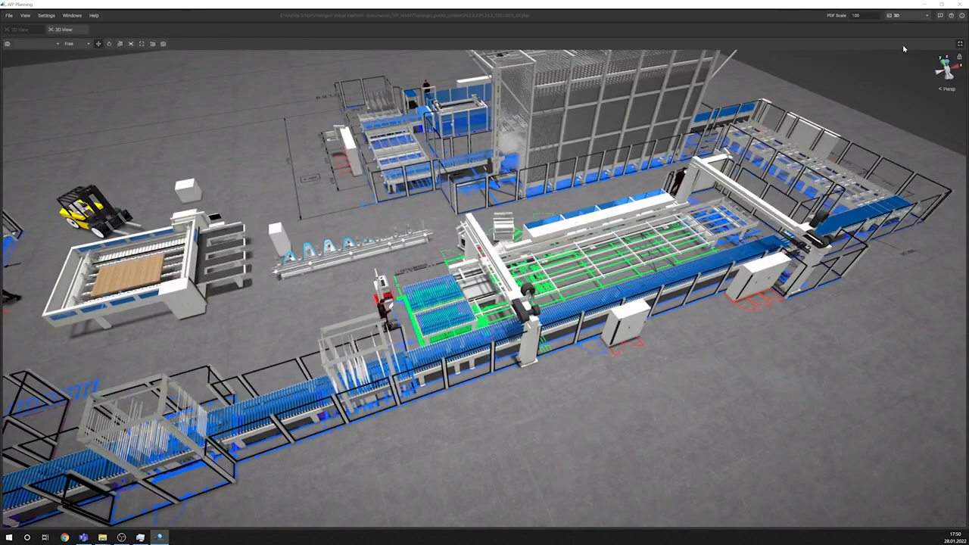
{"action": "left_click", "coordinate": [908, 16]}
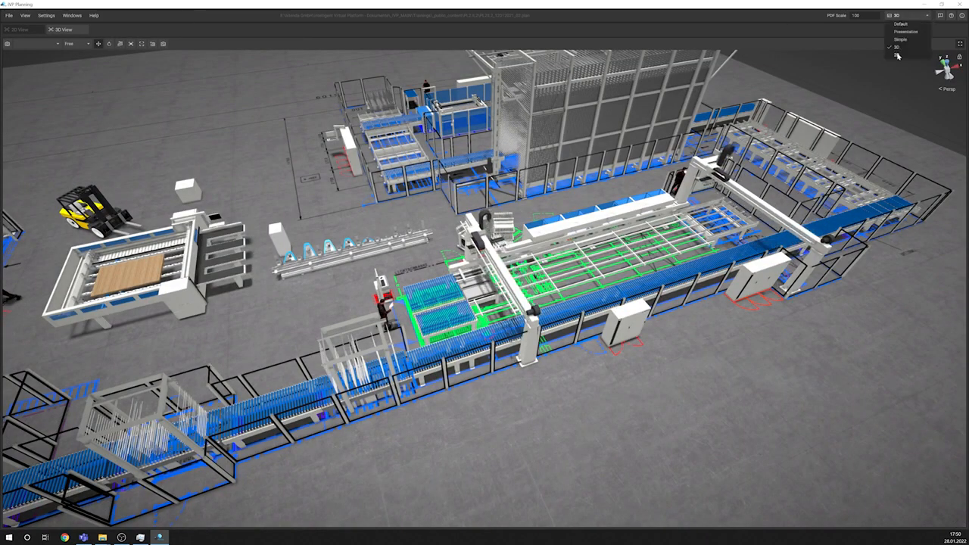
{"action": "left_click", "coordinate": [897, 55]}
{"action": "left_click", "coordinate": [900, 16]}
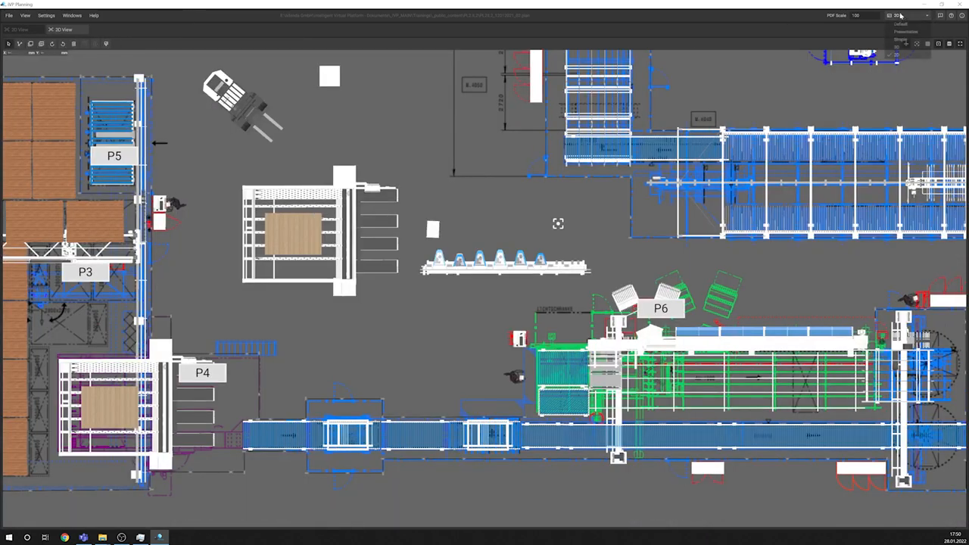
{"action": "left_click", "coordinate": [904, 31]}
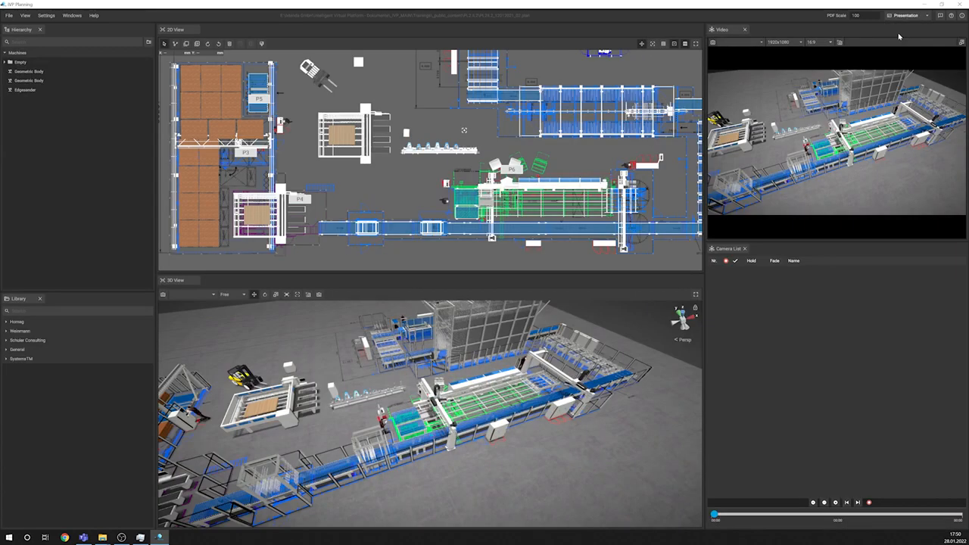
Step: Enlarge the Video view, open the program settings and dock the Settings window between the Video view and the Camera List
{"action": "left_click_drag", "start_coordinate": [773, 242], "coordinate": [787, 280]}
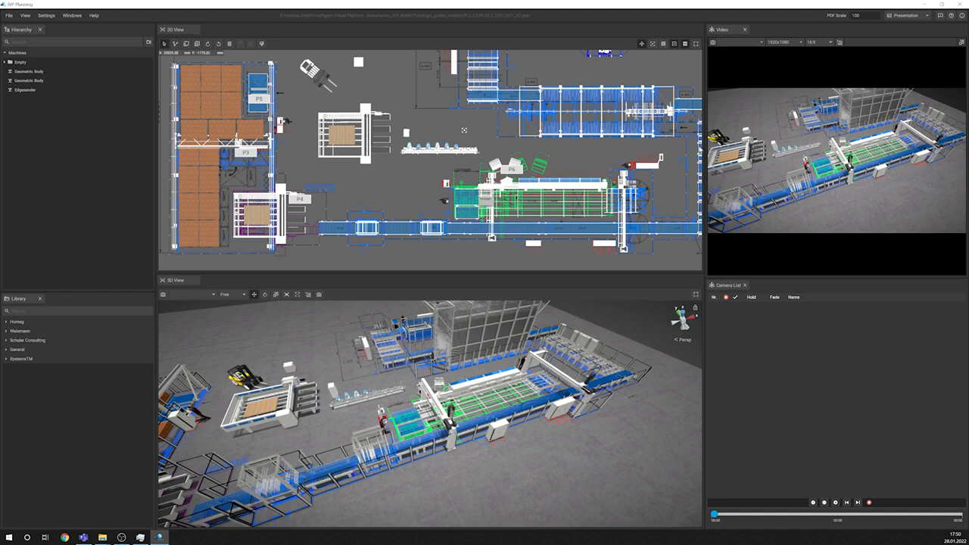
{"action": "left_click", "coordinate": [46, 15]}
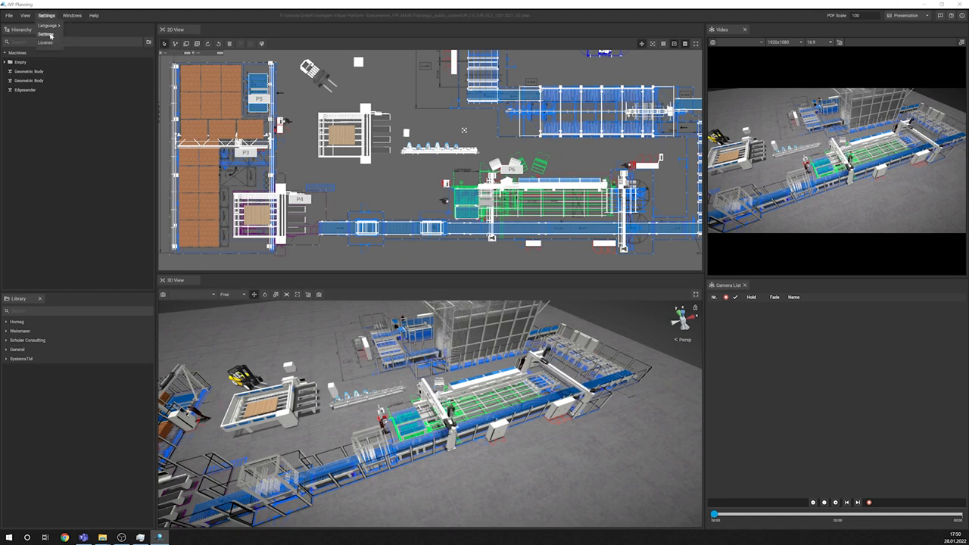
{"action": "left_click", "coordinate": [47, 34]}
{"action": "left_click_drag", "start_coordinate": [423, 160], "coordinate": [795, 280]}
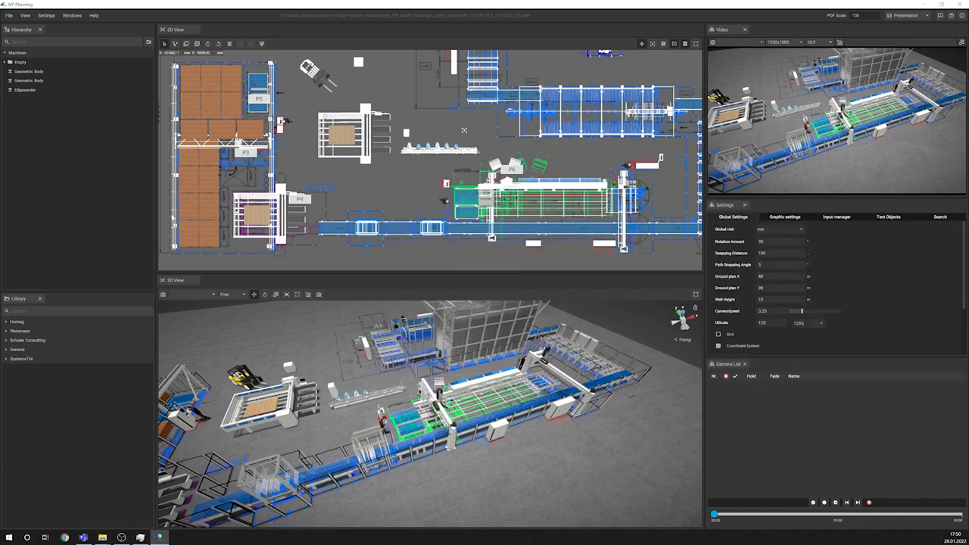